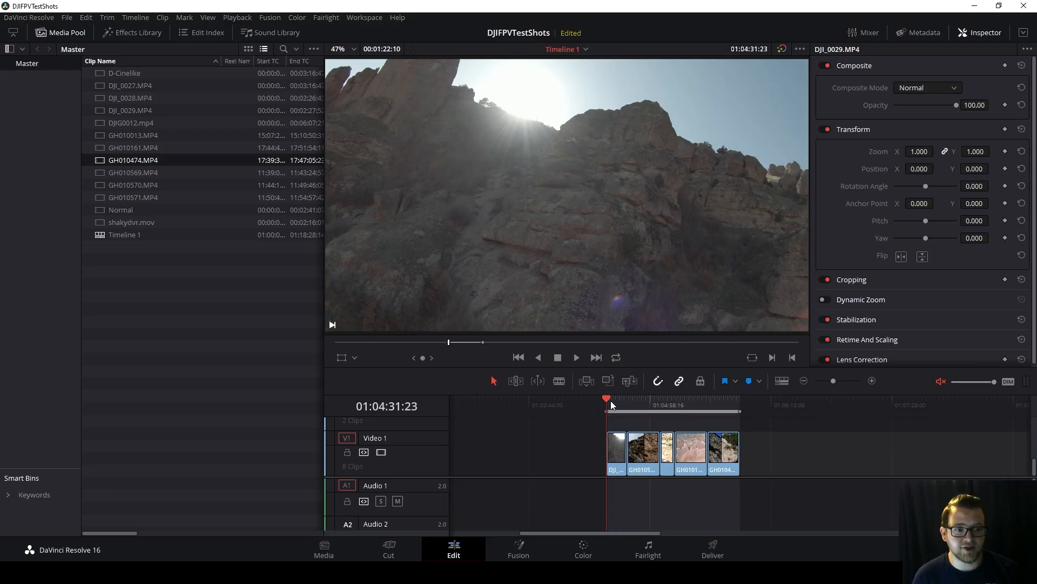
Review a frame from each of the five timeline clips and return the playhead to the start of the first clip
left_click_drag(615, 404, 638, 404)
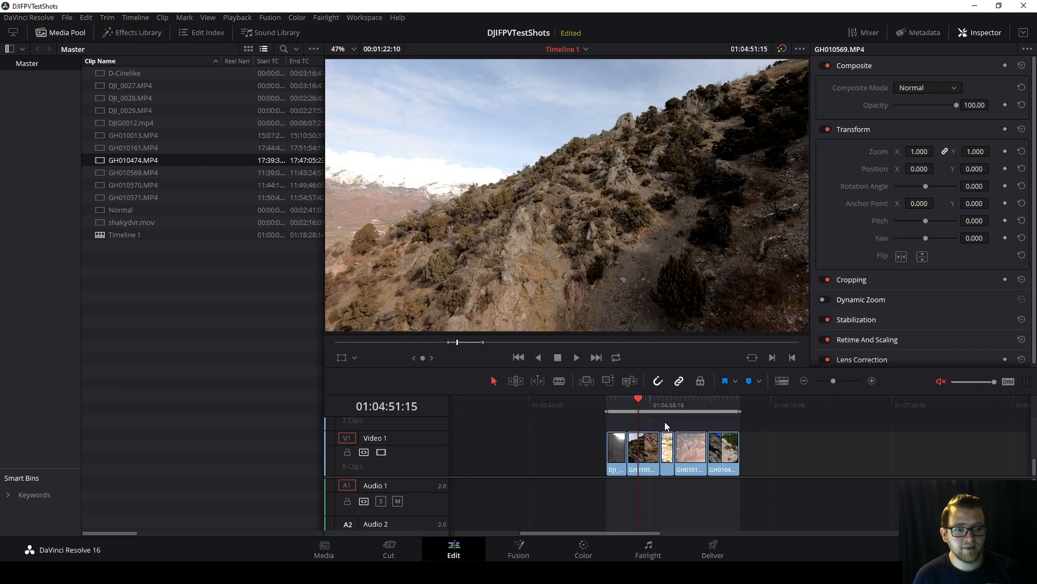
left_click(660, 404)
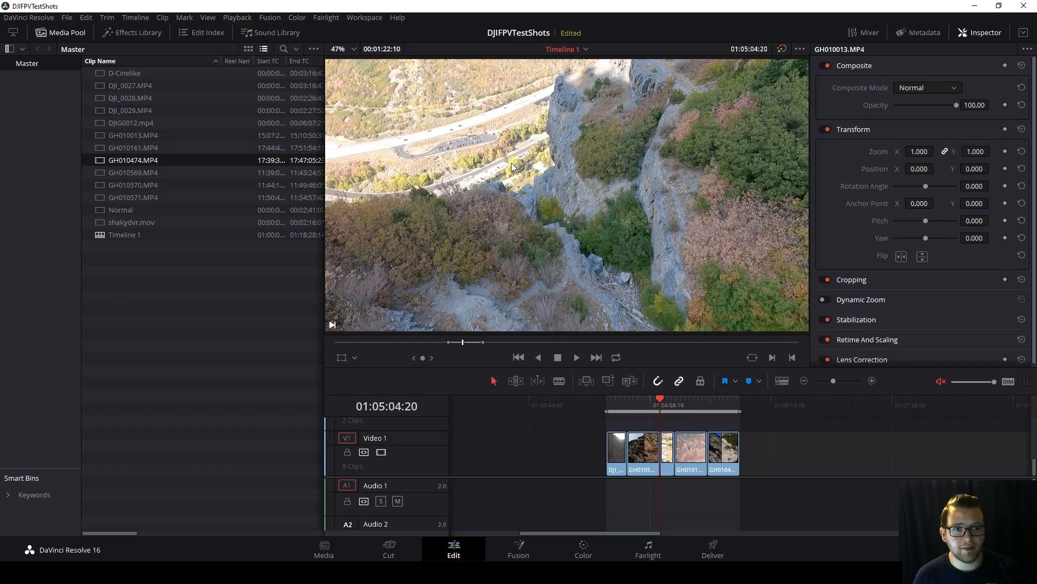
left_click(691, 400)
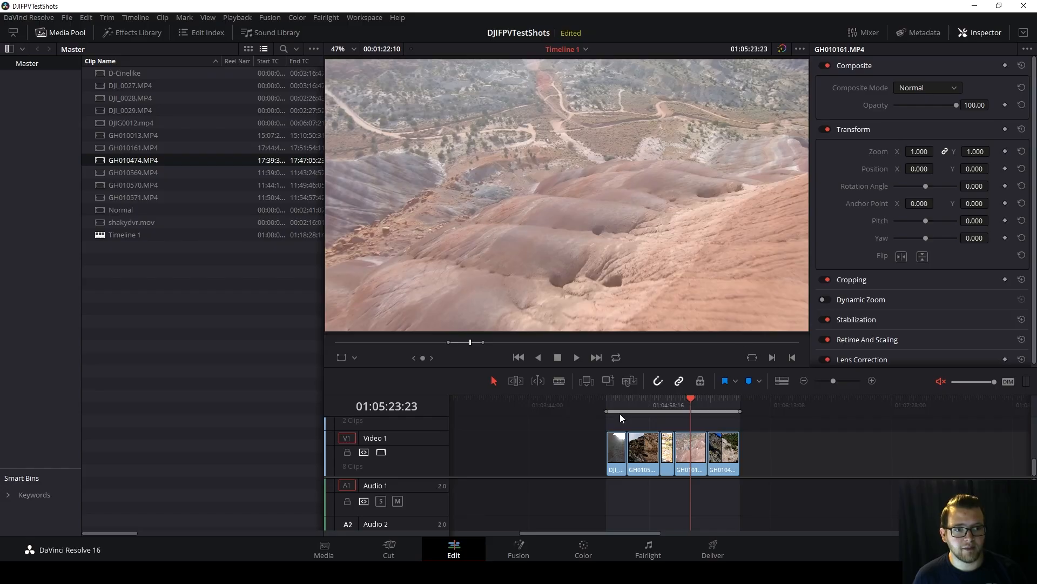
left_click(724, 403)
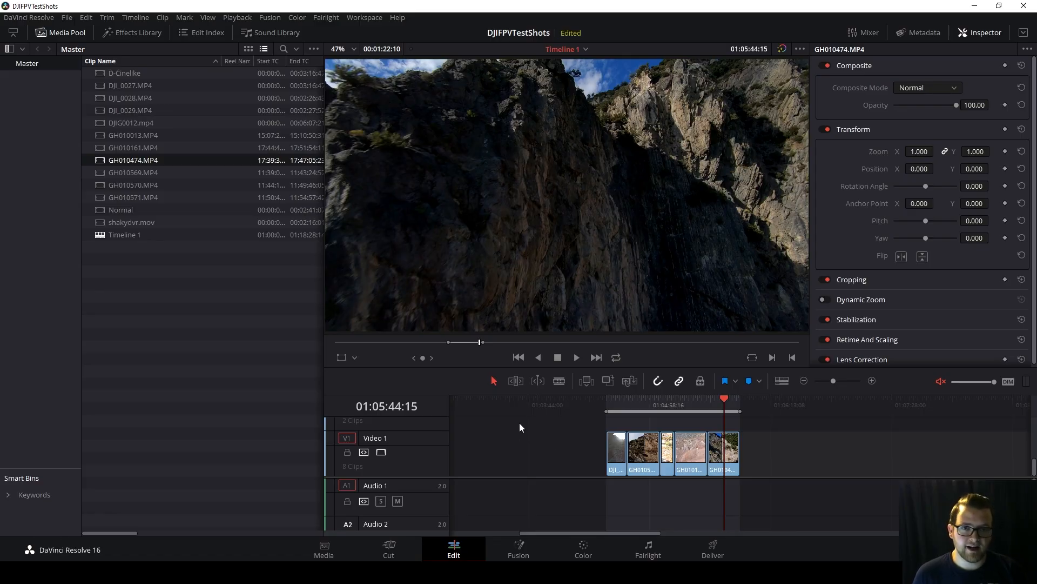
left_click(620, 401)
left_click_drag(620, 400, 611, 404)
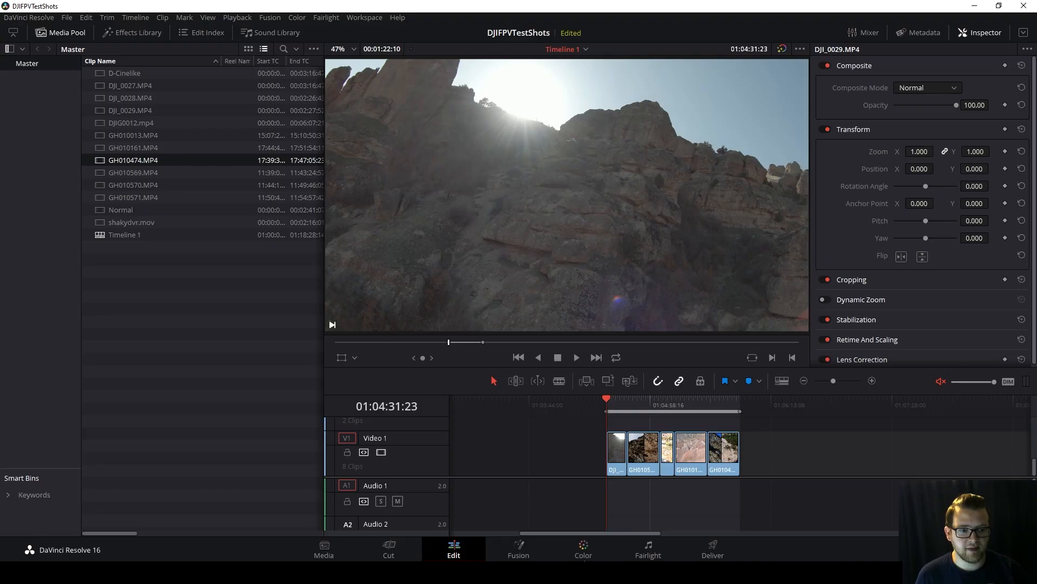
Open the Color page for the first clip and lower its highlights to -39.50 on a frame with the sunlit hillside
left_click(584, 550)
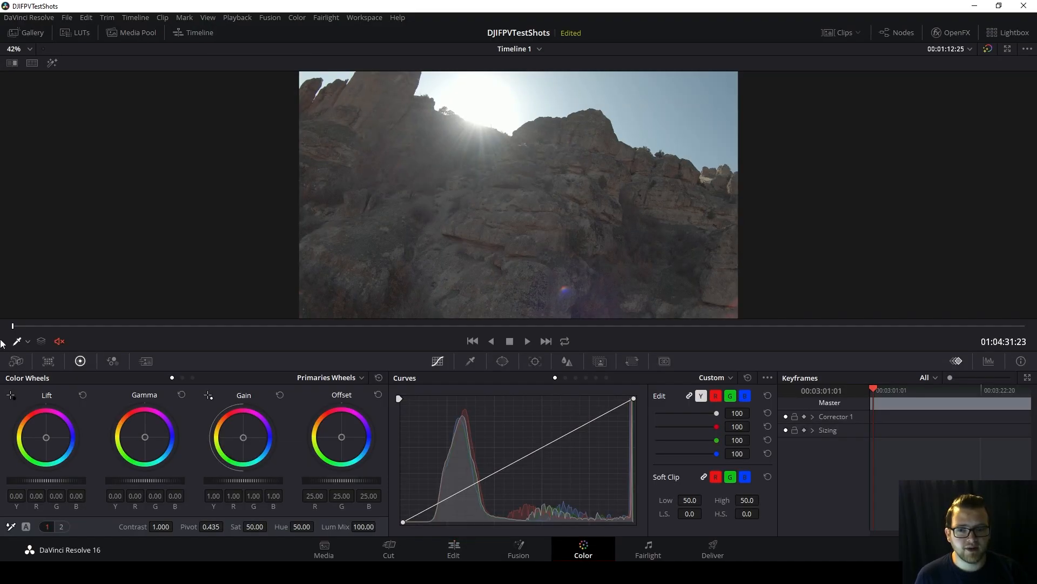
left_click_drag(25, 326, 780, 324)
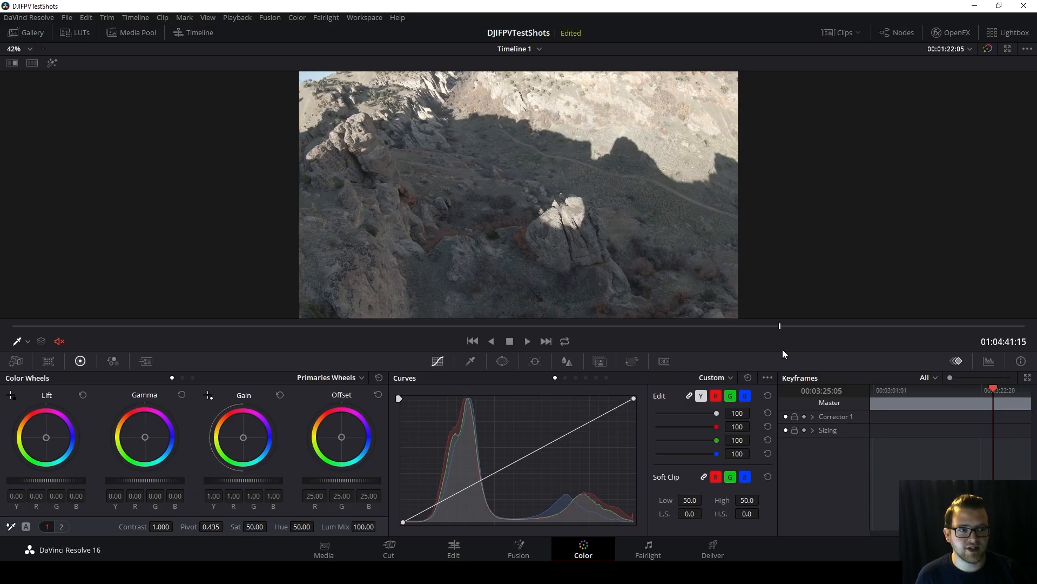
left_click_drag(781, 325, 750, 325)
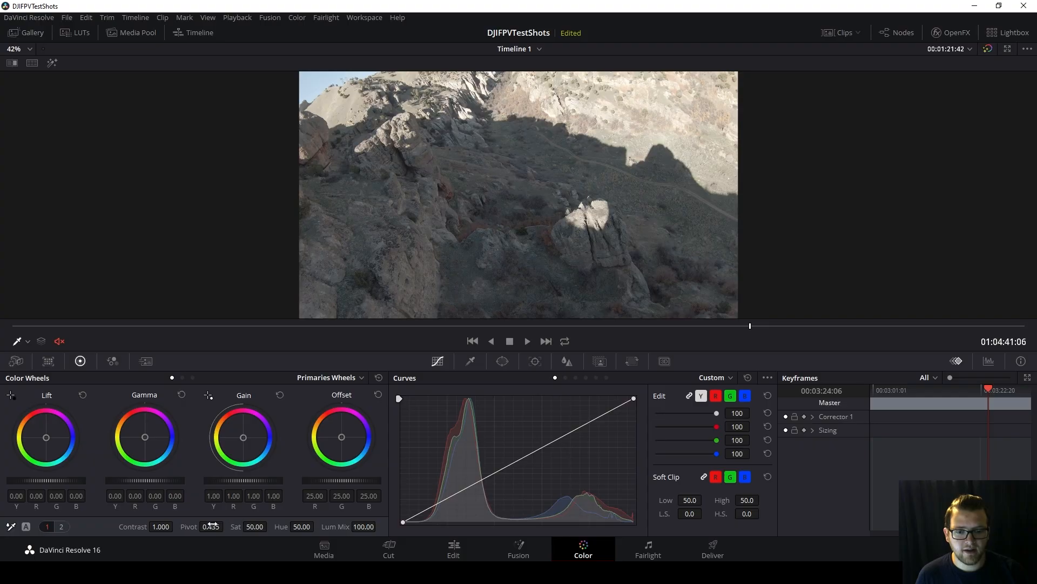
left_click(62, 527)
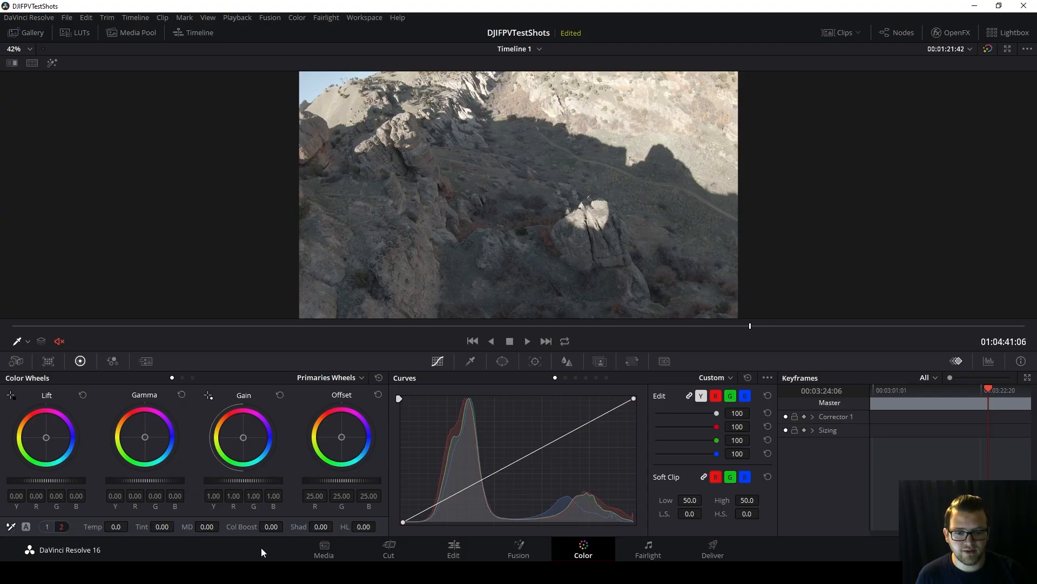
left_click_drag(364, 526, 341, 527)
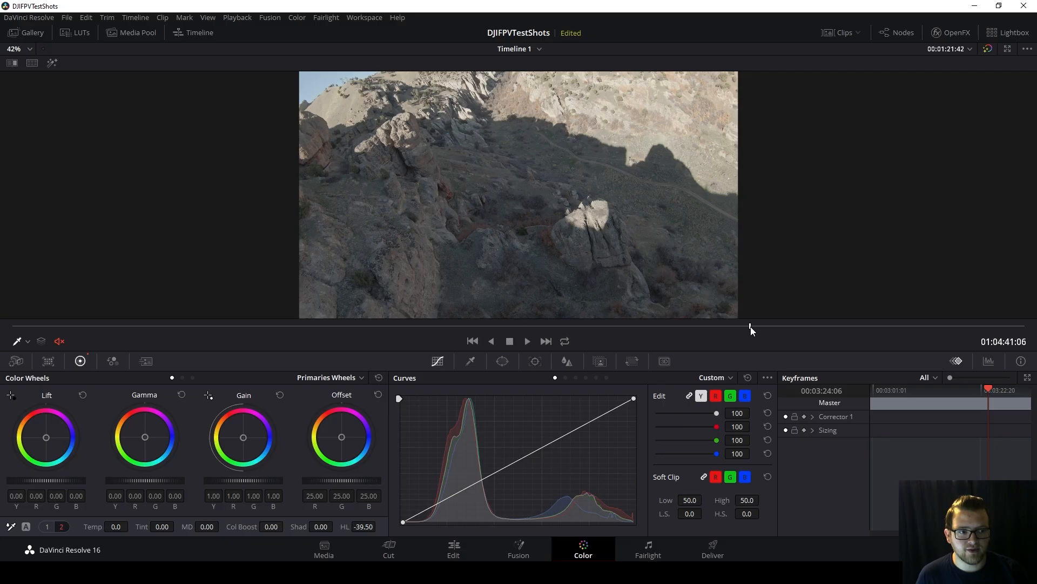
Check several frames of the clip and set its saturation to 58.40
left_click_drag(751, 326, 825, 327)
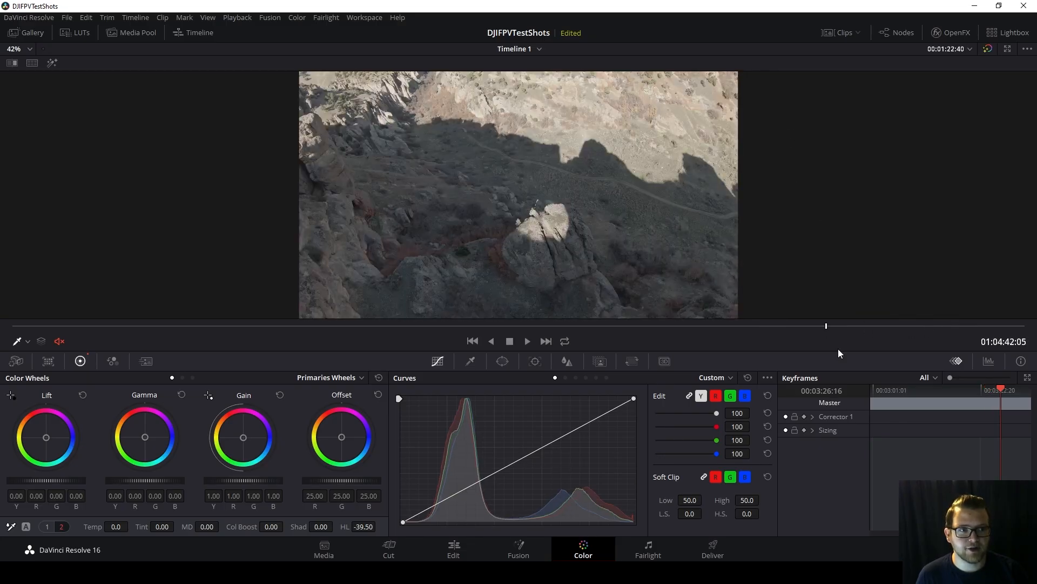
left_click_drag(801, 324, 449, 325)
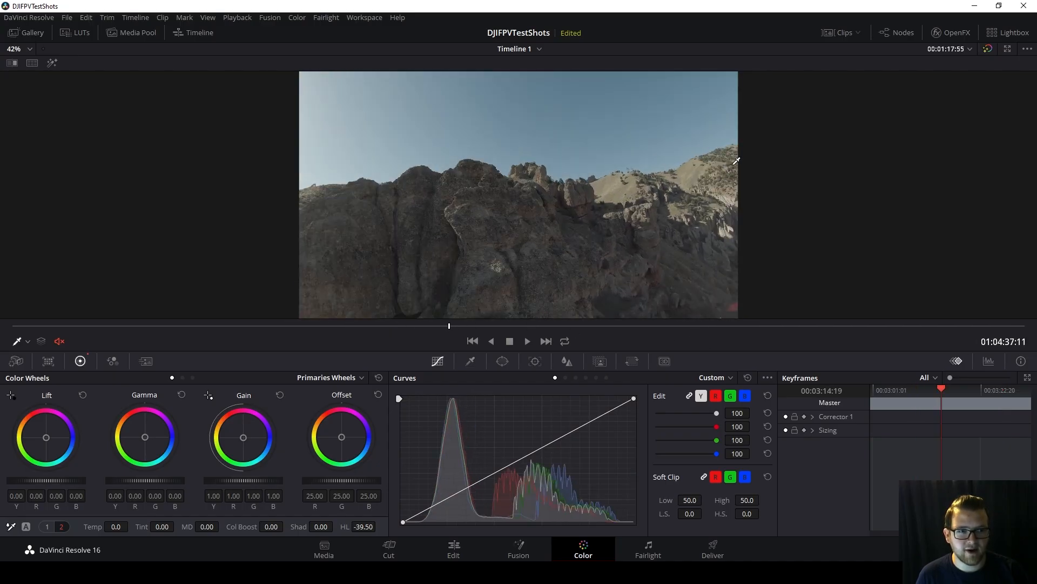
left_click(403, 325)
left_click_drag(404, 326, 274, 312)
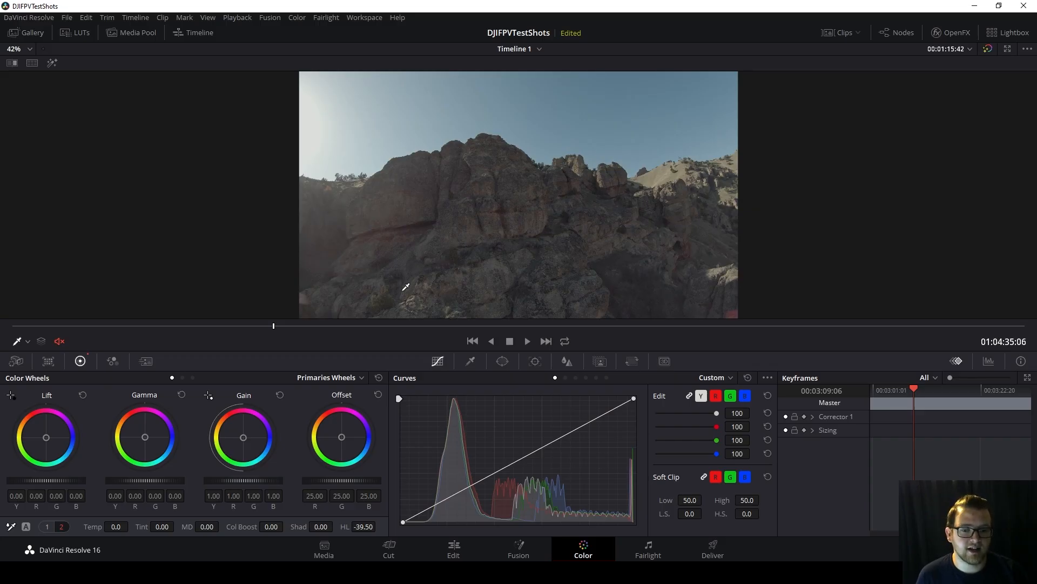
left_click(50, 527)
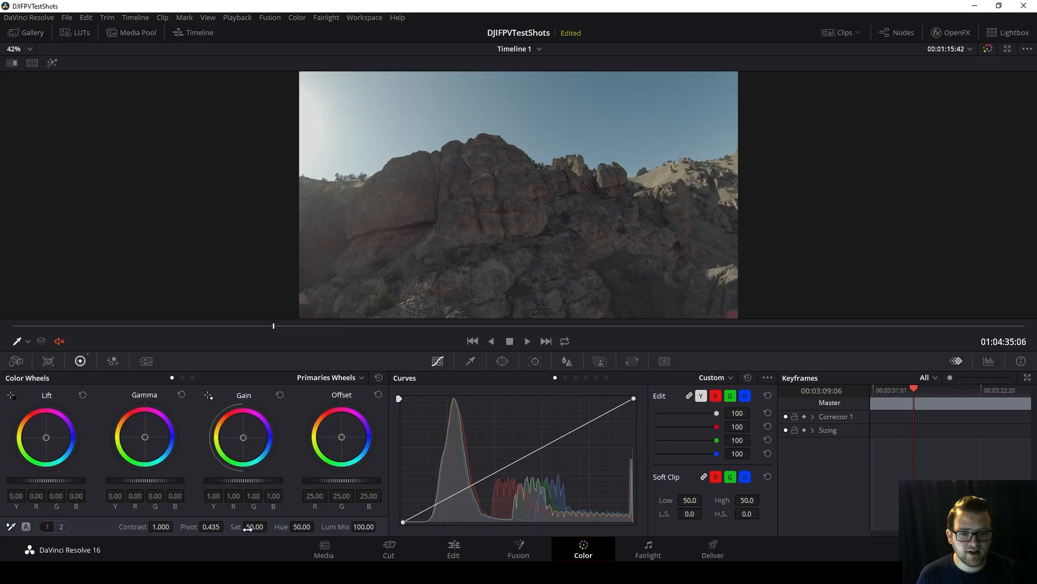
left_click_drag(254, 527, 270, 526)
left_click_drag(274, 326, 770, 325)
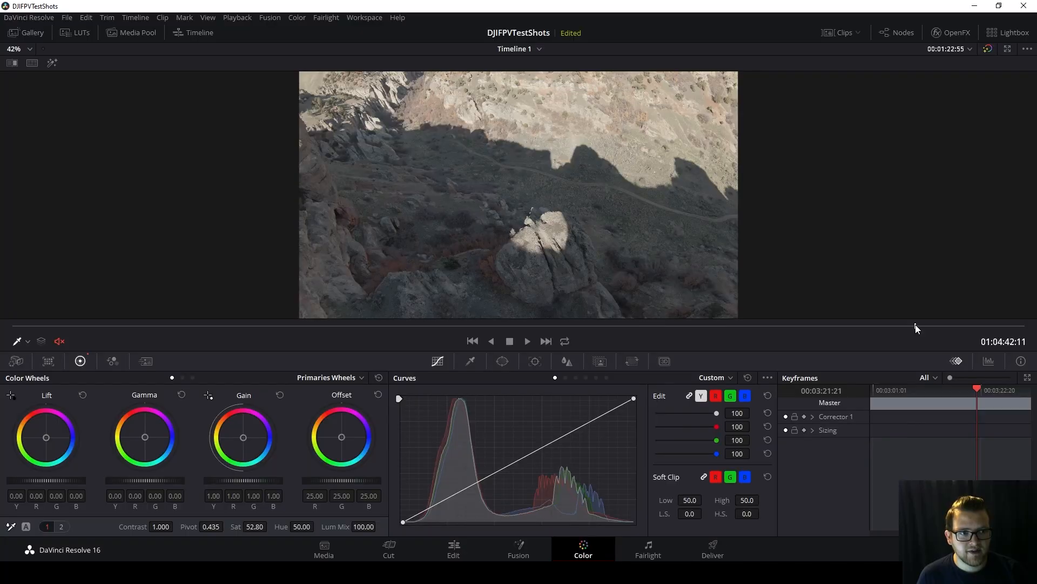
left_click_drag(655, 346, 714, 333)
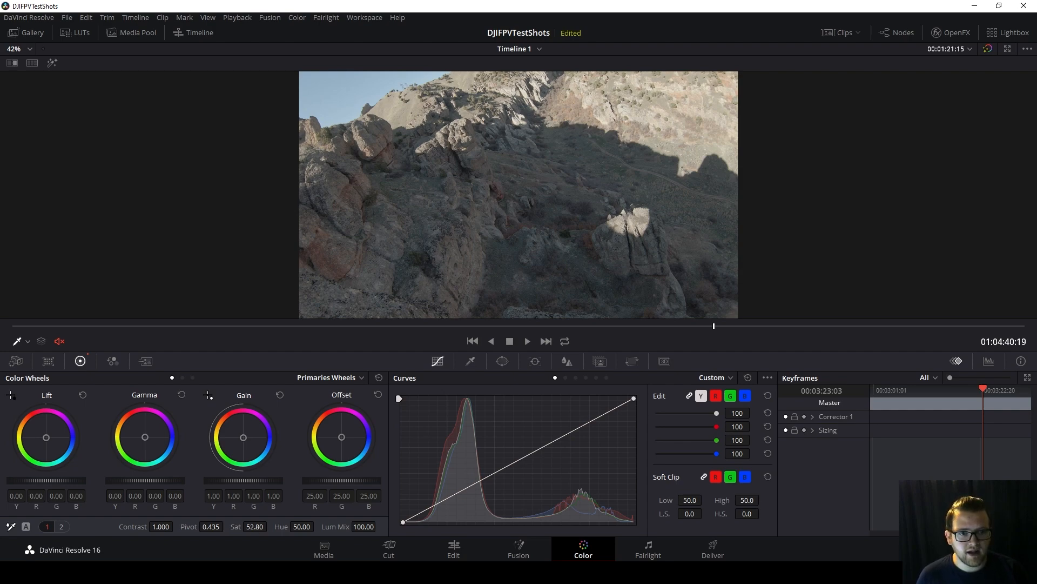
left_click_drag(255, 527, 389, 527)
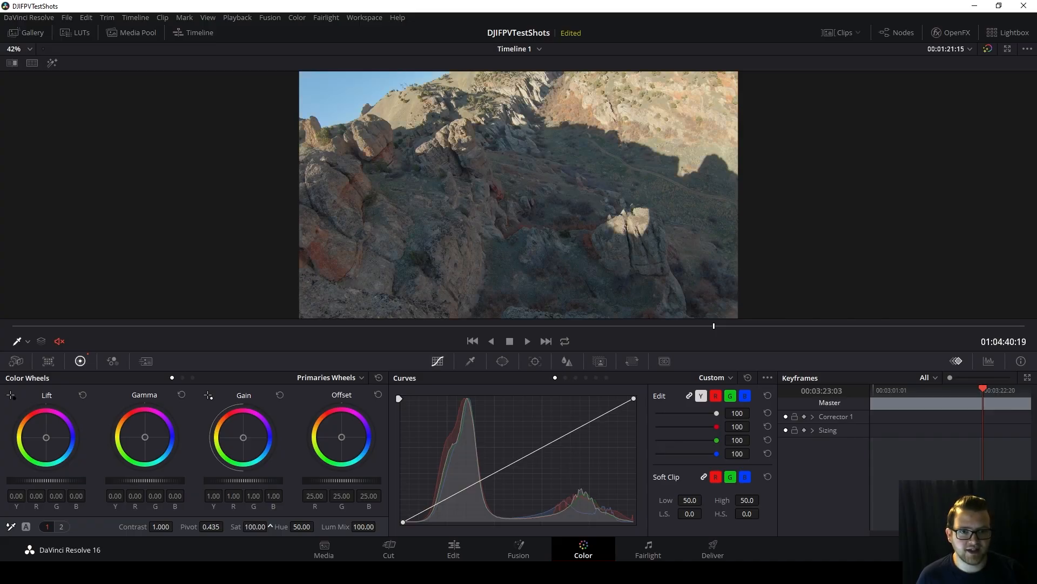
left_click_drag(270, 526, 237, 525)
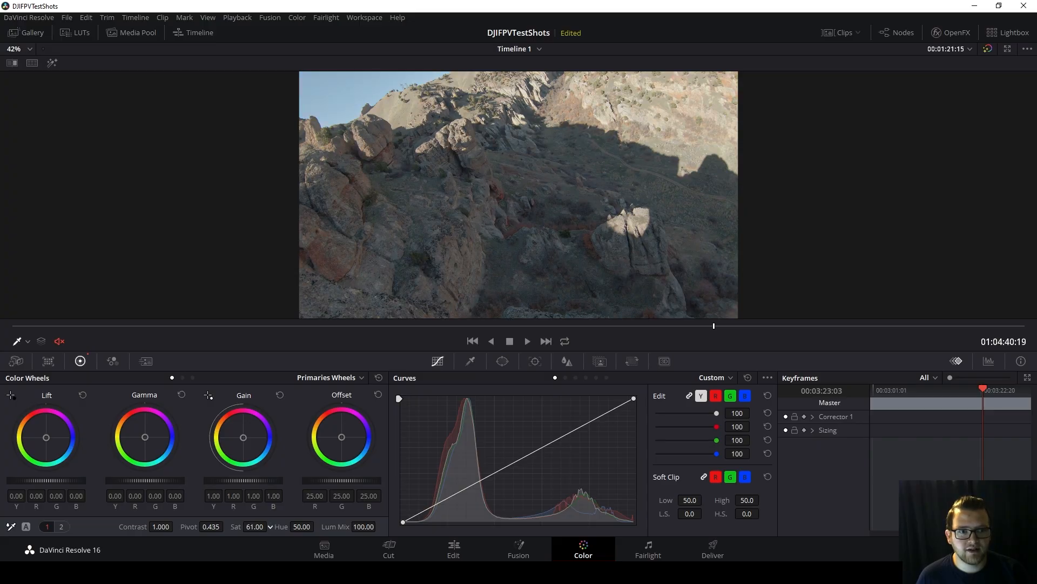
left_click_drag(271, 526, 267, 526)
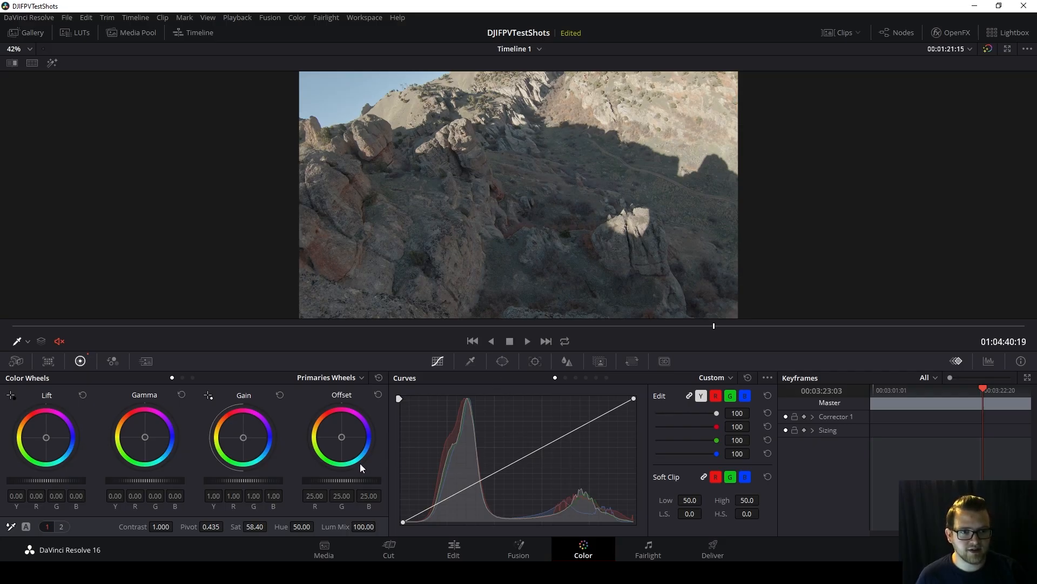
Compare the clip with and without its grade by bypassing and re-enabling the color corrections
left_click(988, 50)
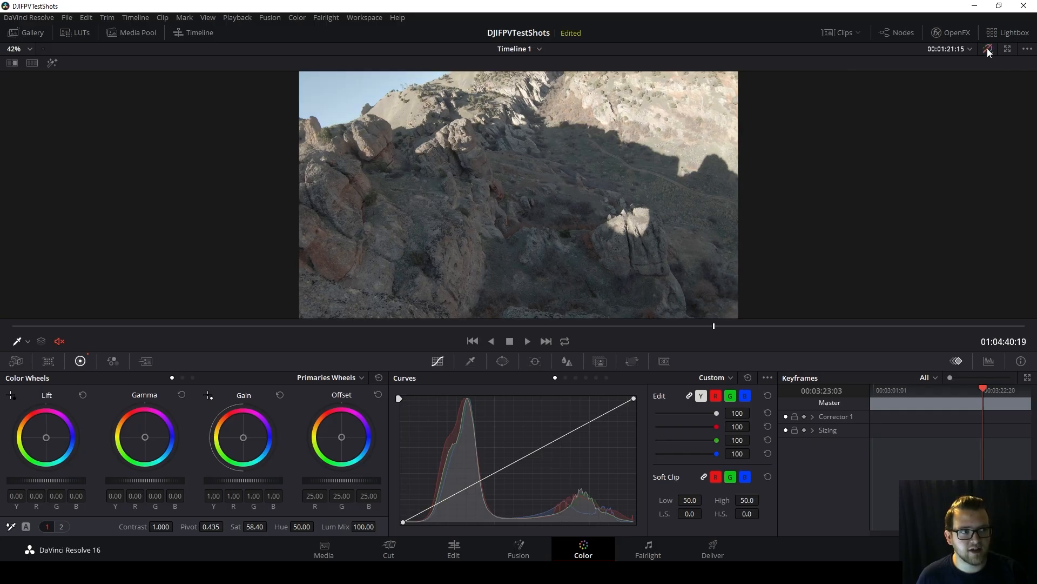
left_click(988, 50)
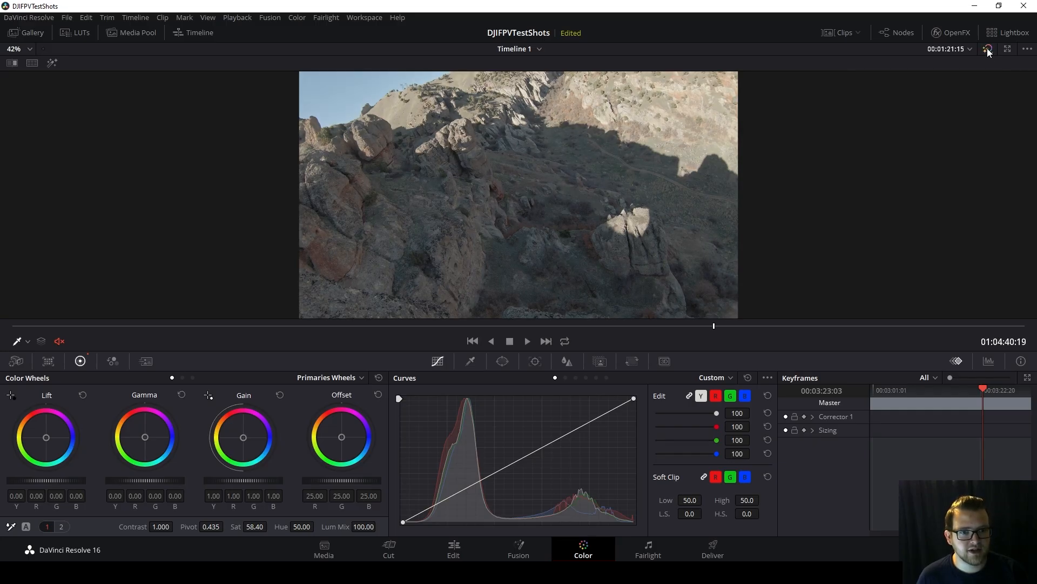
left_click(988, 50)
left_click(989, 50)
left_click(988, 50)
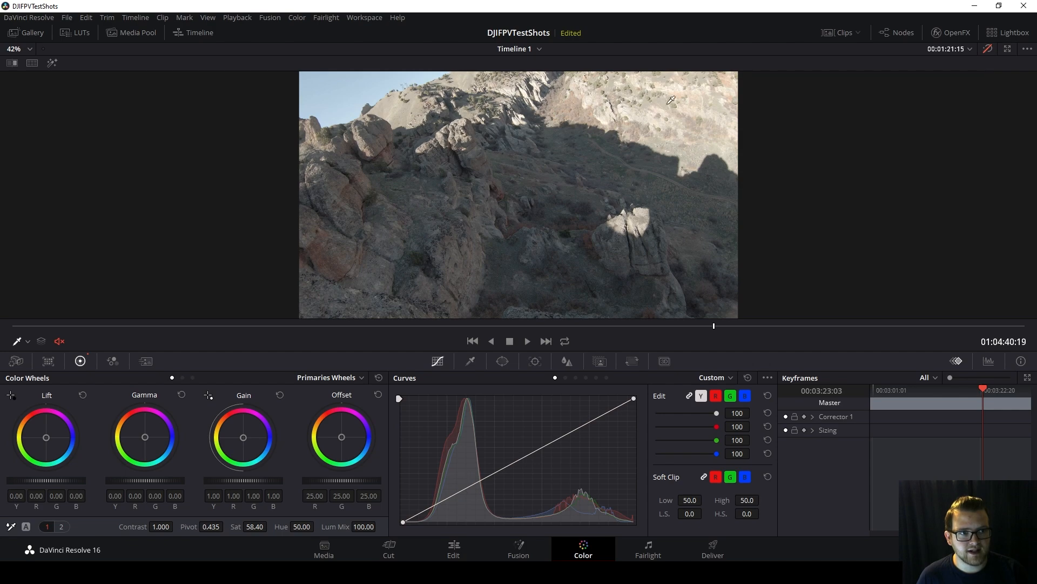
left_click(988, 50)
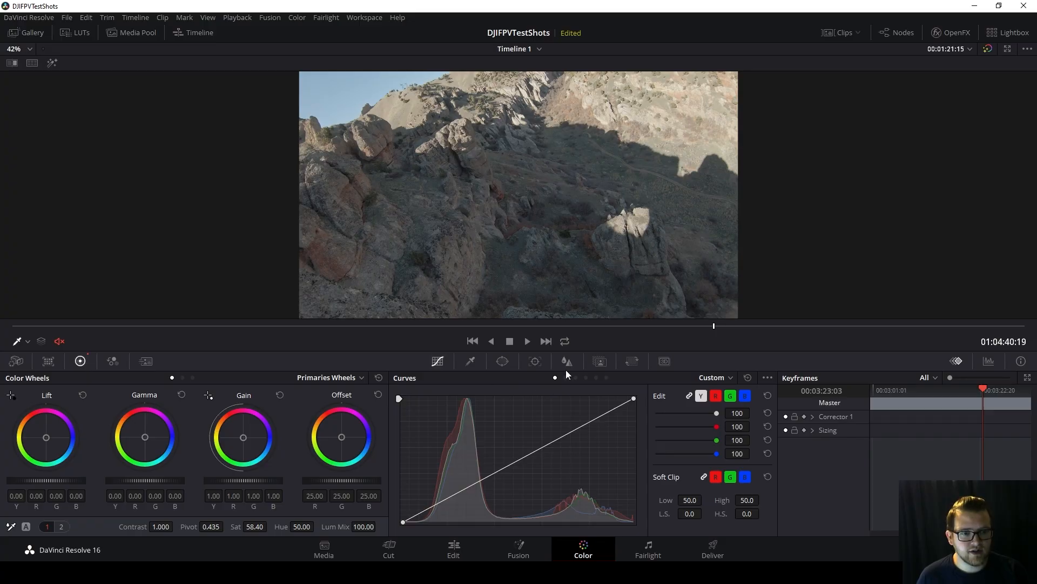
Move to the frame at 01:04:40:05 and switch the curve editor to Lum Vs Sat
left_click_drag(691, 326, 667, 327)
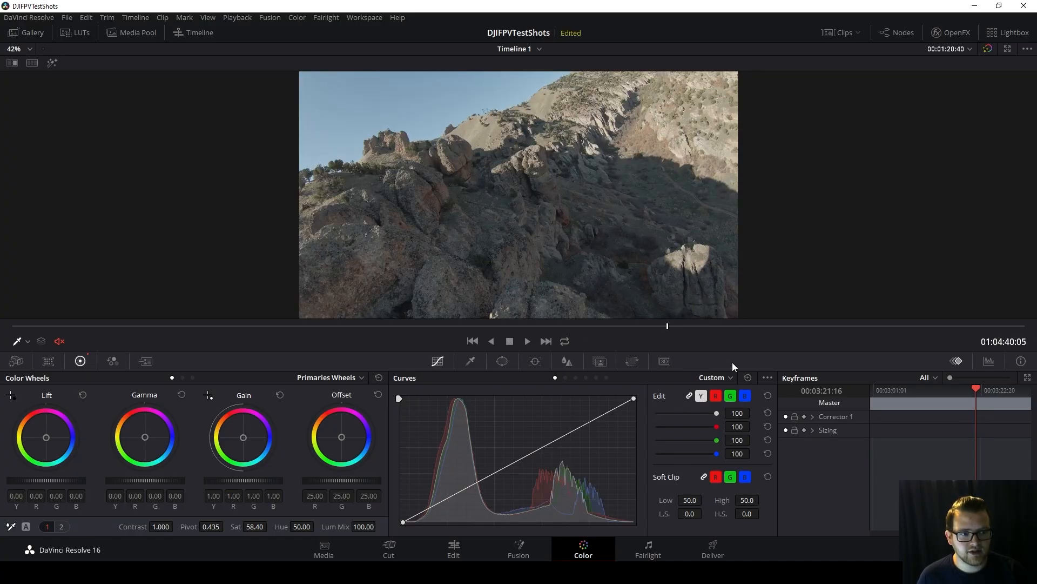
left_click(727, 377)
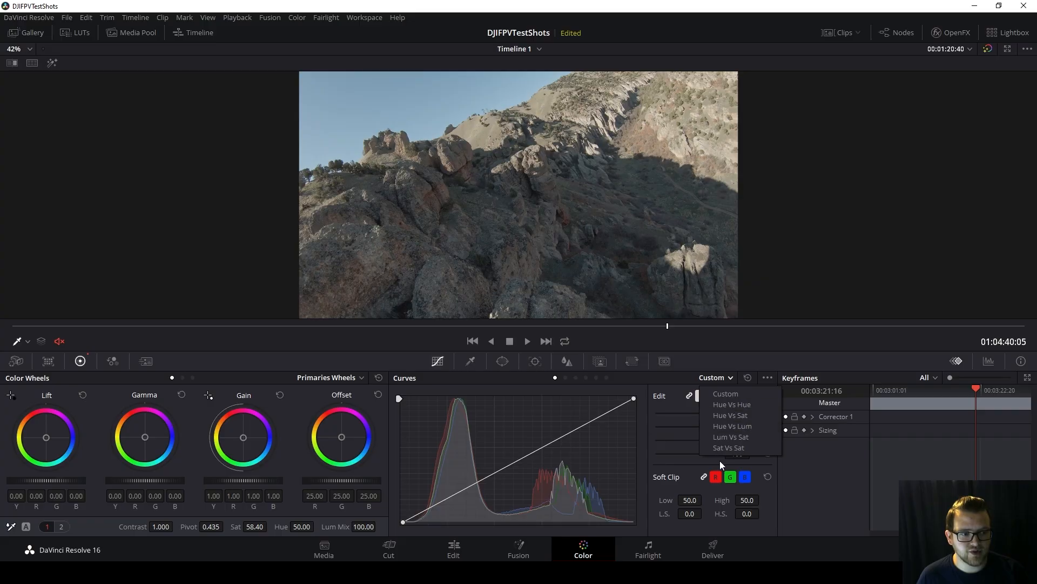
left_click(732, 436)
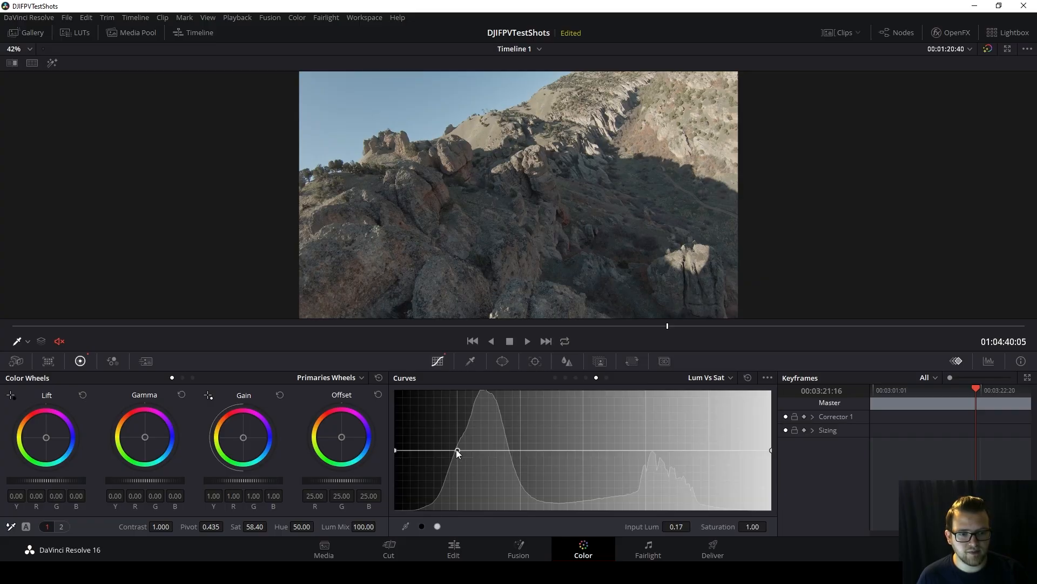
Try desaturating the darkest shadows to zero on the Lum Vs Sat curve, and reset the curve
left_click_drag(457, 450, 440, 510)
left_click_drag(394, 451, 393, 509)
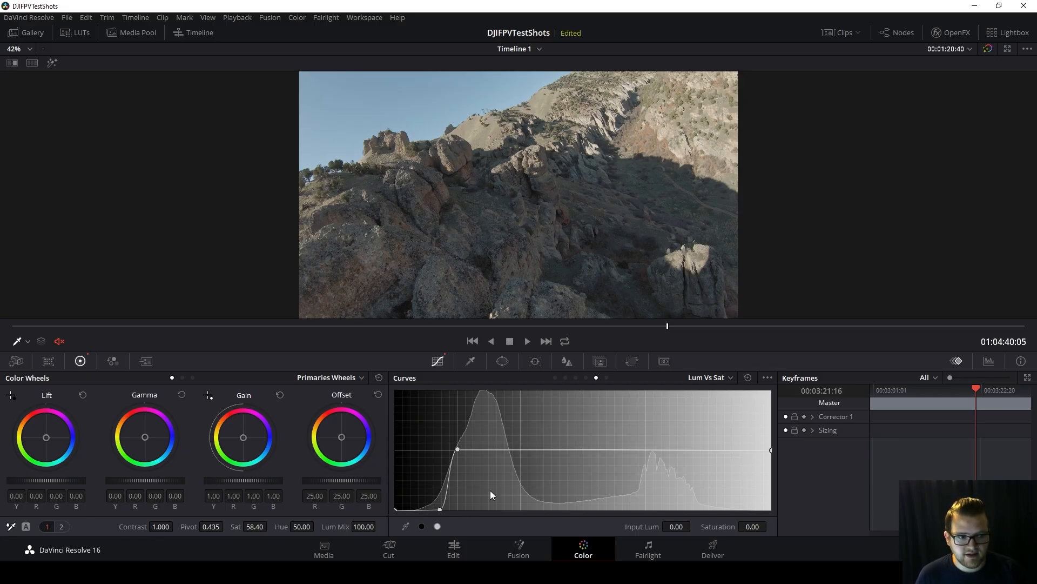
left_click(747, 378)
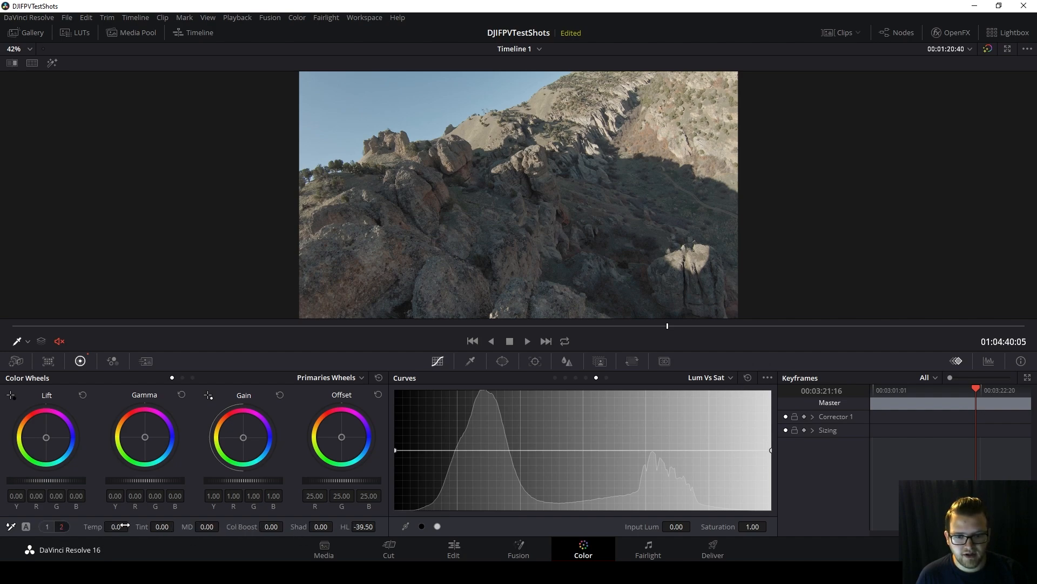
Exaggerate the temperature to 2930 and pull the darkest shadows down to zero saturation on the Lum Vs Sat curve
left_click_drag(124, 525, 282, 521)
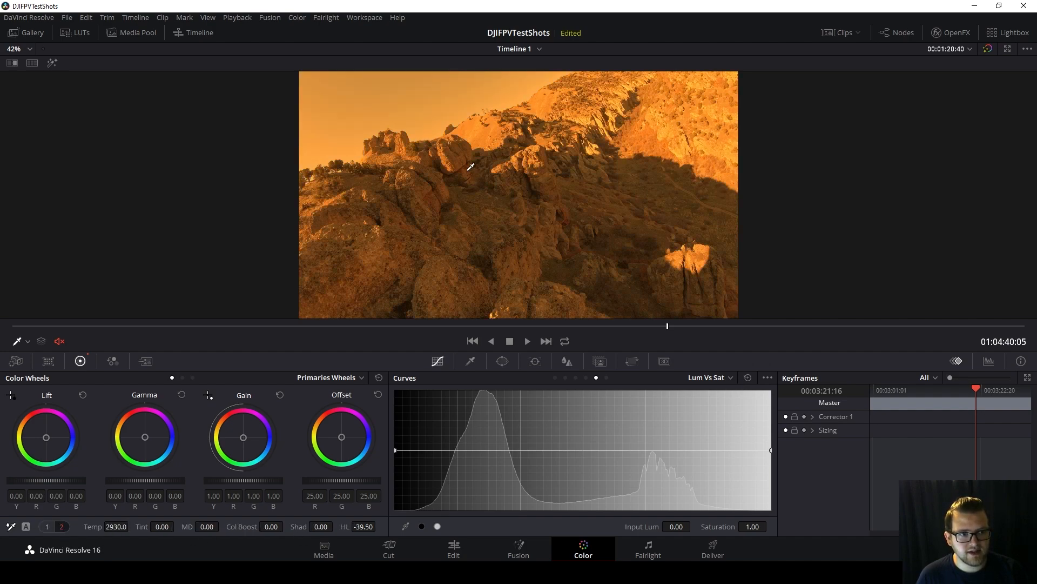
left_click_drag(621, 332, 328, 342)
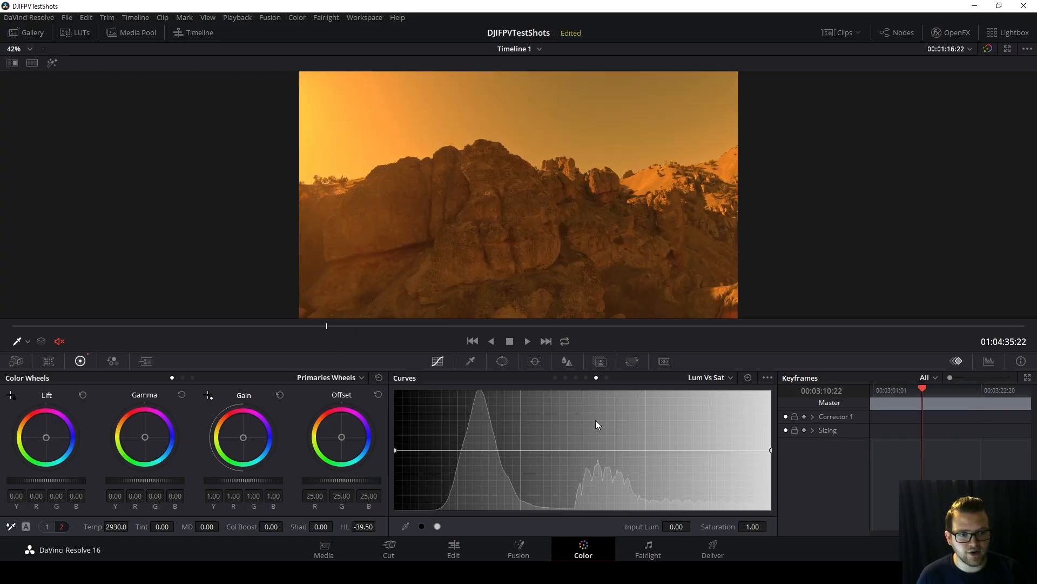
left_click_drag(466, 450, 464, 446)
left_click(457, 446)
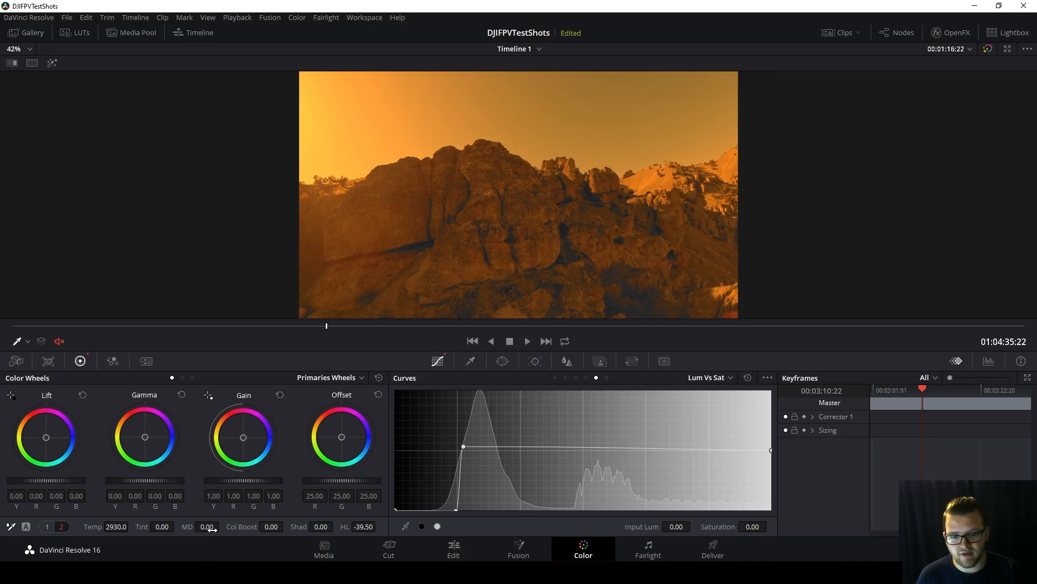
Set the temperature back to 0 and move the shadow curve point to input luminance 0.15 with saturation 0.05
left_click(114, 524)
type("0")
key("Return")
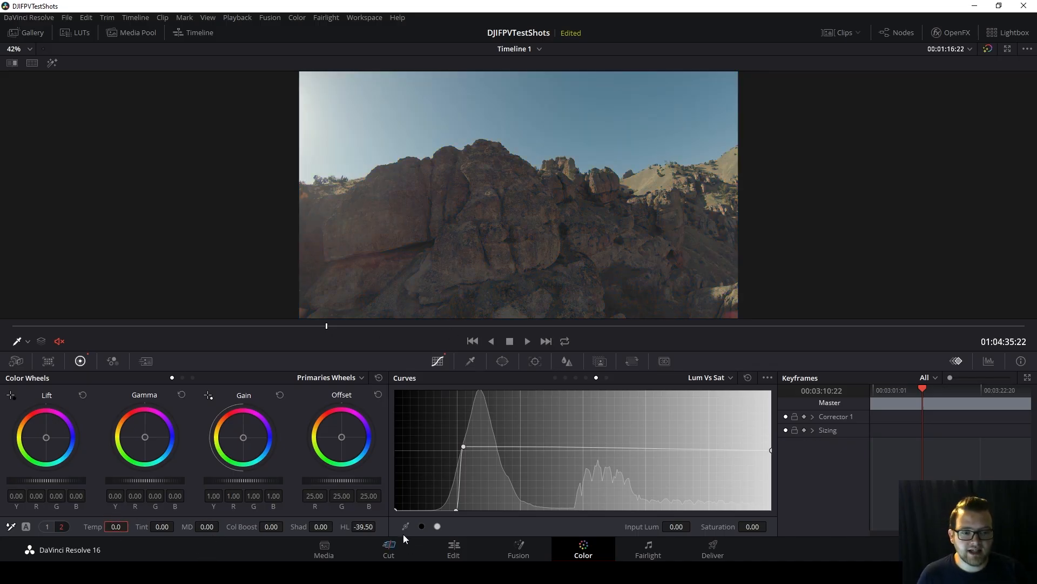
left_click_drag(456, 510, 451, 508)
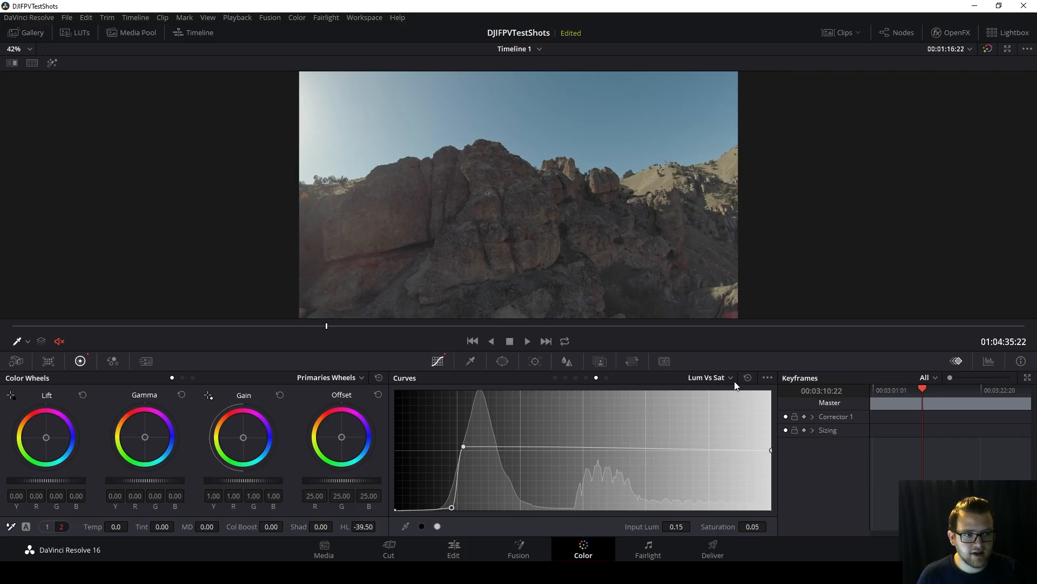
left_click(712, 378)
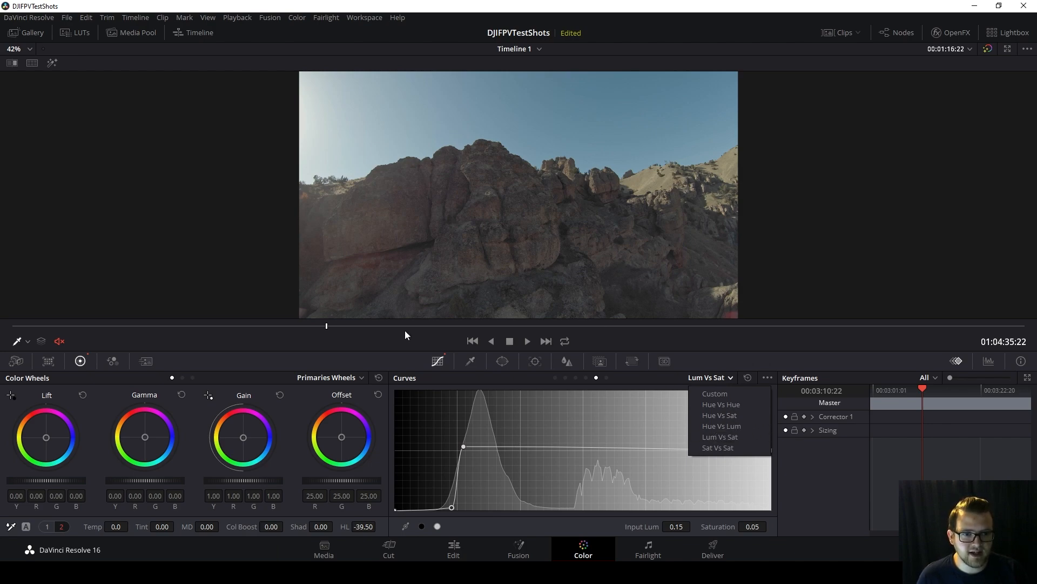
left_click_drag(403, 326, 543, 333)
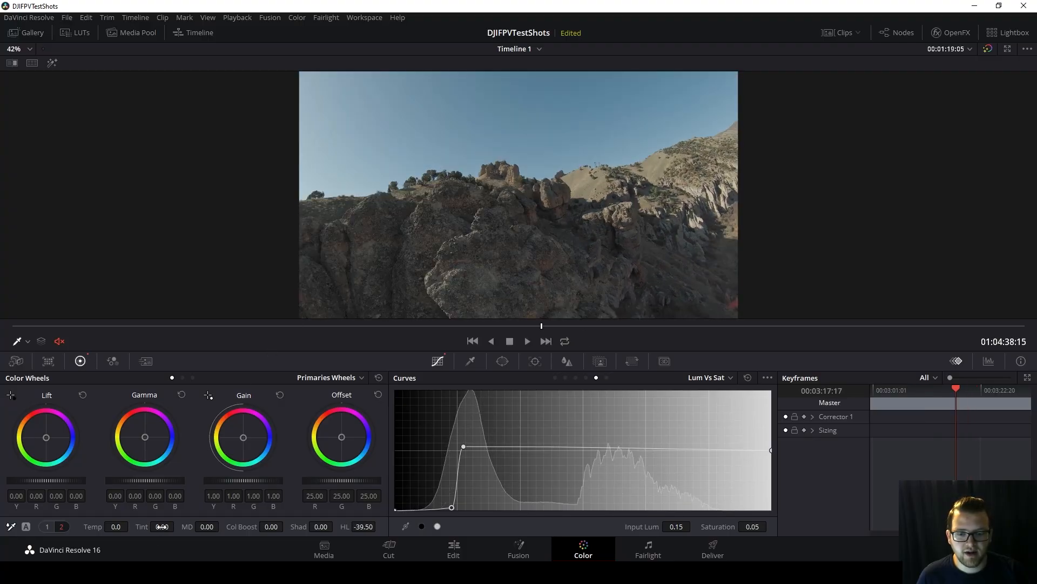
Set the clip's tint to 11.00, and compare the image with and without the grade
left_click_drag(162, 527, 177, 526)
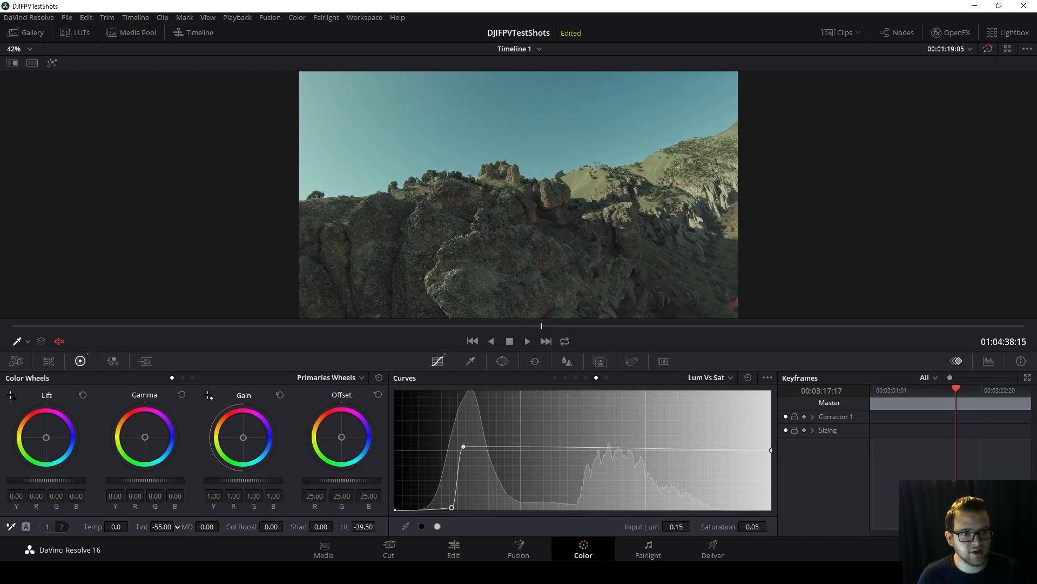
left_click_drag(178, 525, 161, 526)
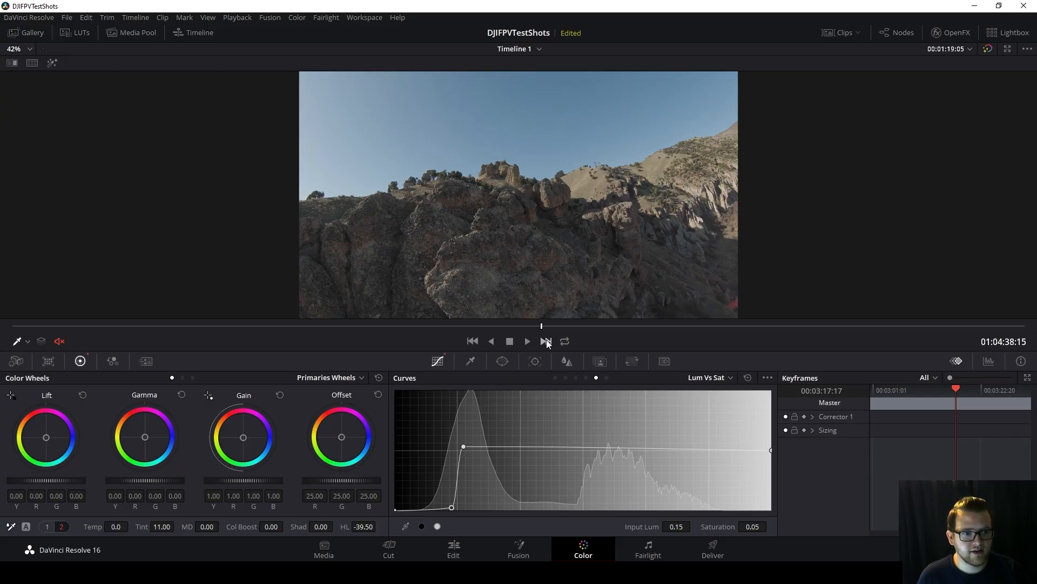
left_click_drag(541, 328, 729, 324)
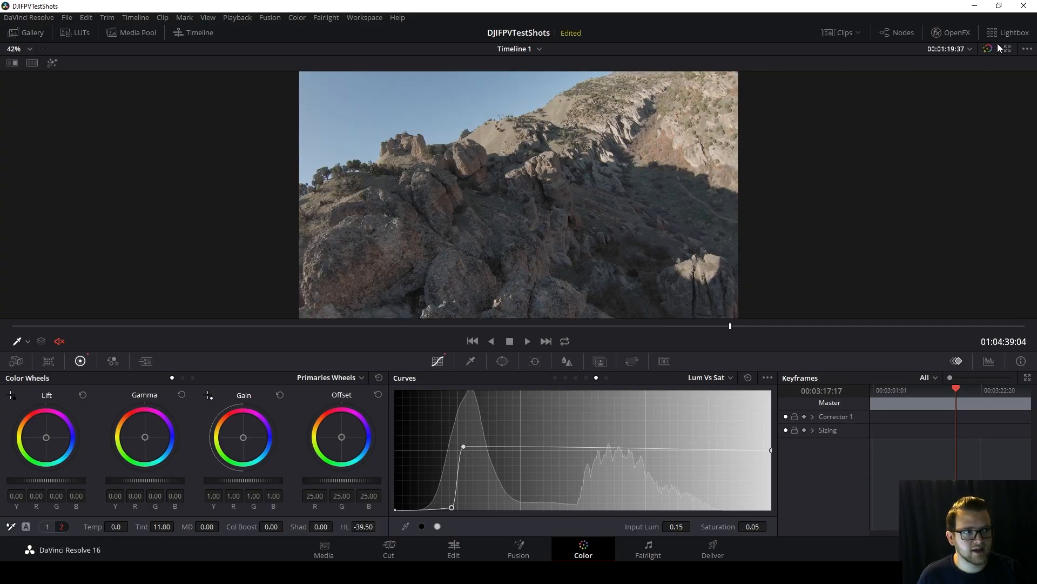
left_click(988, 49)
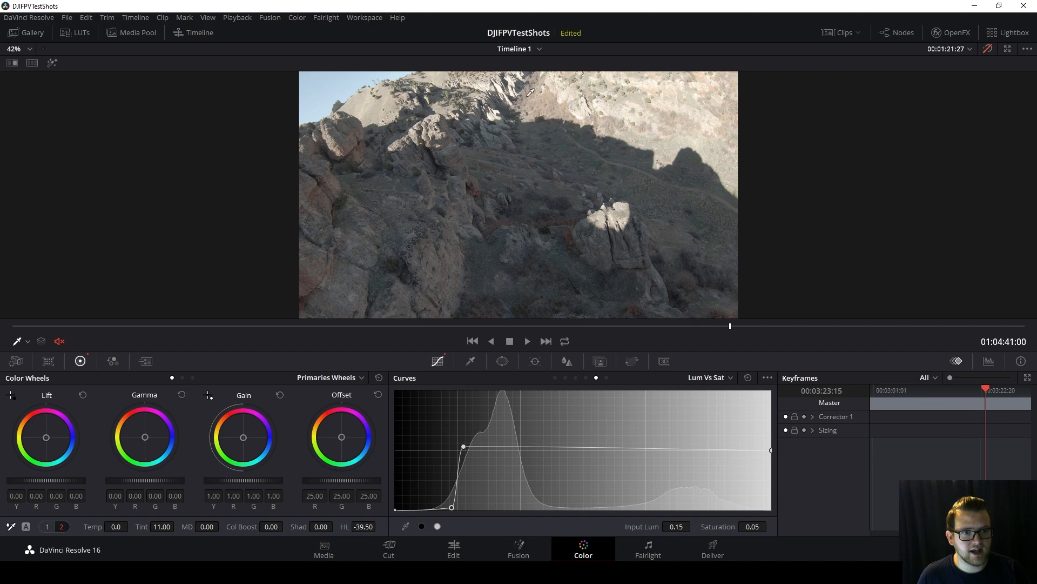
left_click(988, 49)
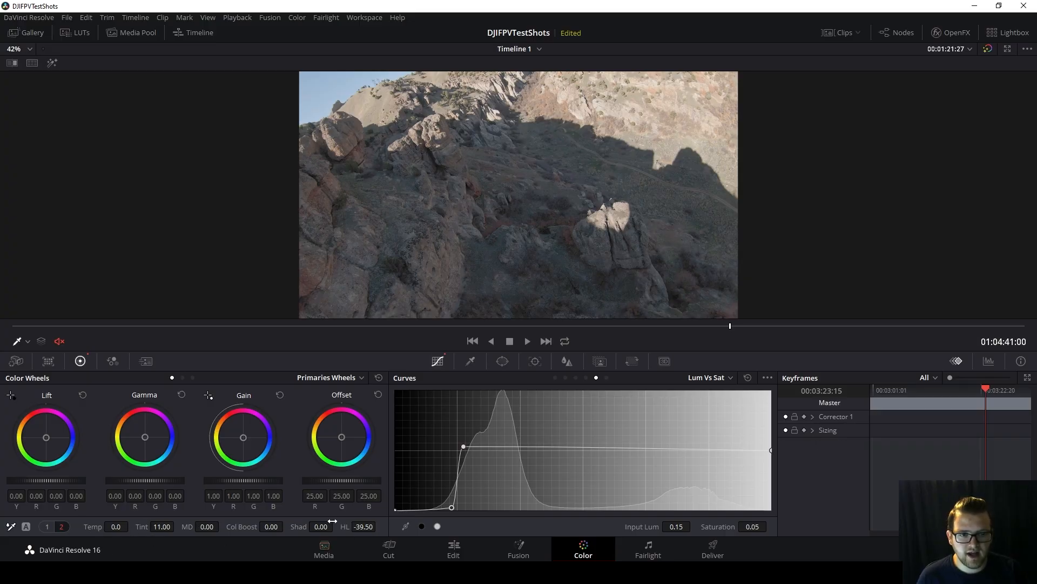
Try strongly raising the shadows on an early frame of the clip, and reset them to 0.00
left_click_drag(692, 325, 214, 343)
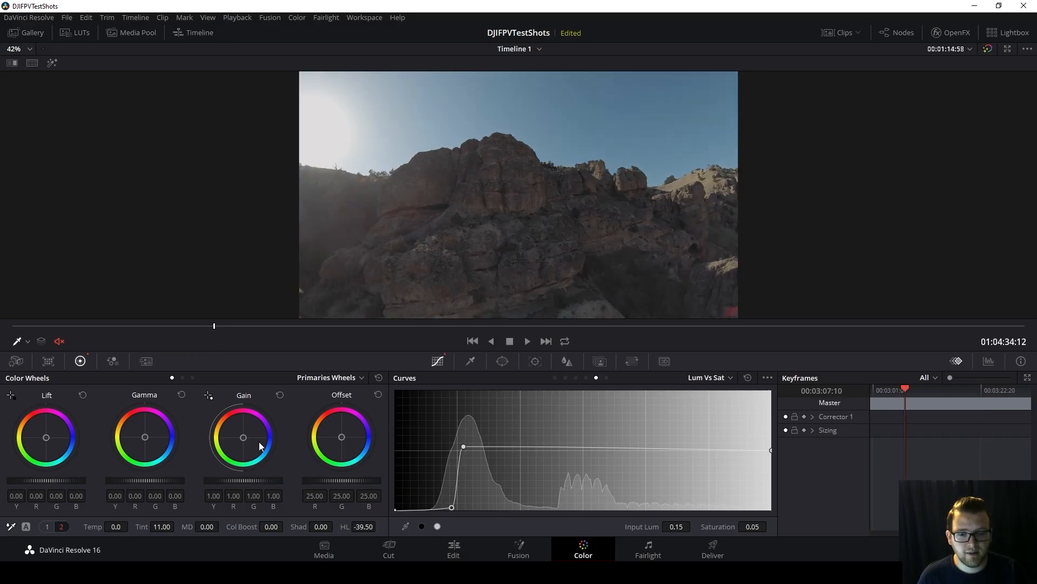
mouse_move(321, 526)
left_mouse_down()
mouse_move(336, 526)
mouse_move(321, 525)
left_mouse_up()
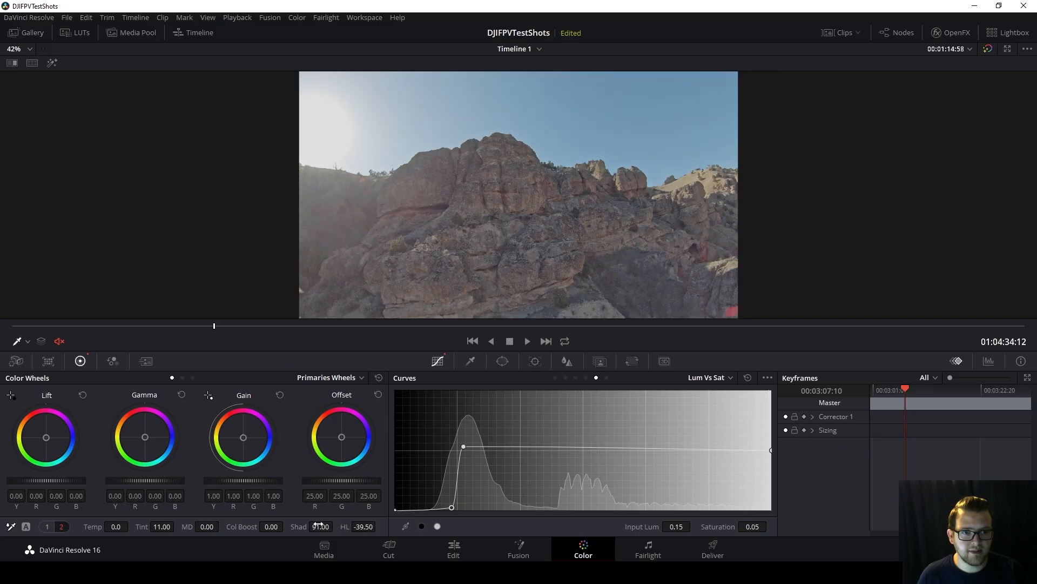
left_click_drag(344, 326, 261, 346)
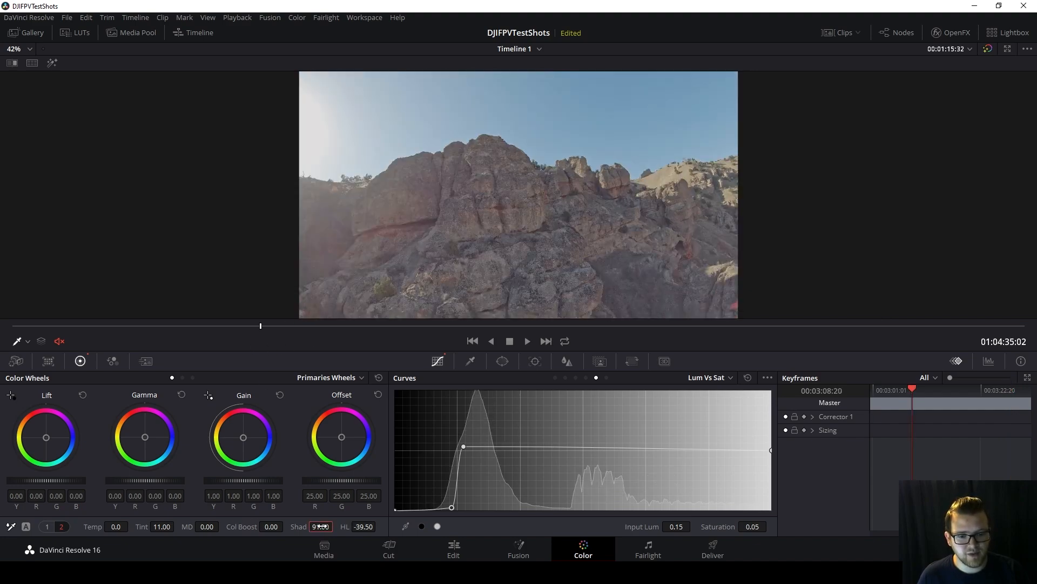
double_click(296, 526)
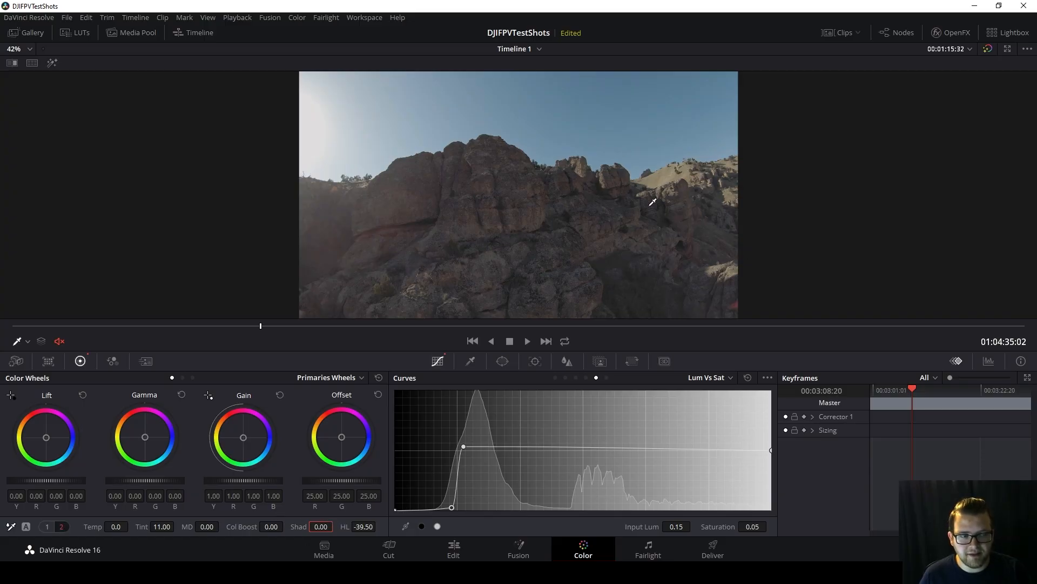
Switch the curve editor to Hue Vs Sat and move to the frame at 01:04:41:05
left_click(44, 528)
left_click(724, 377)
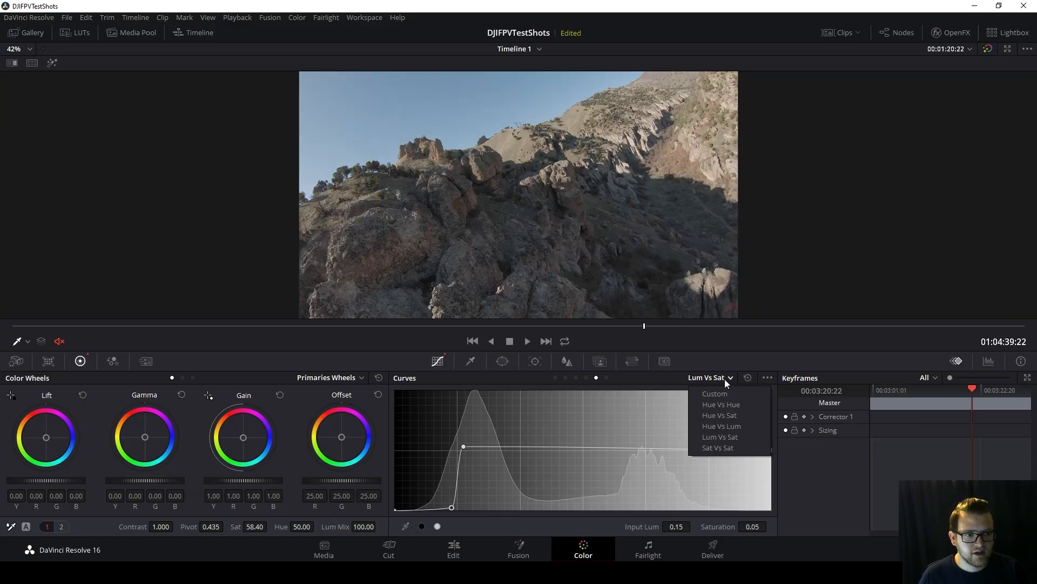
left_click(724, 416)
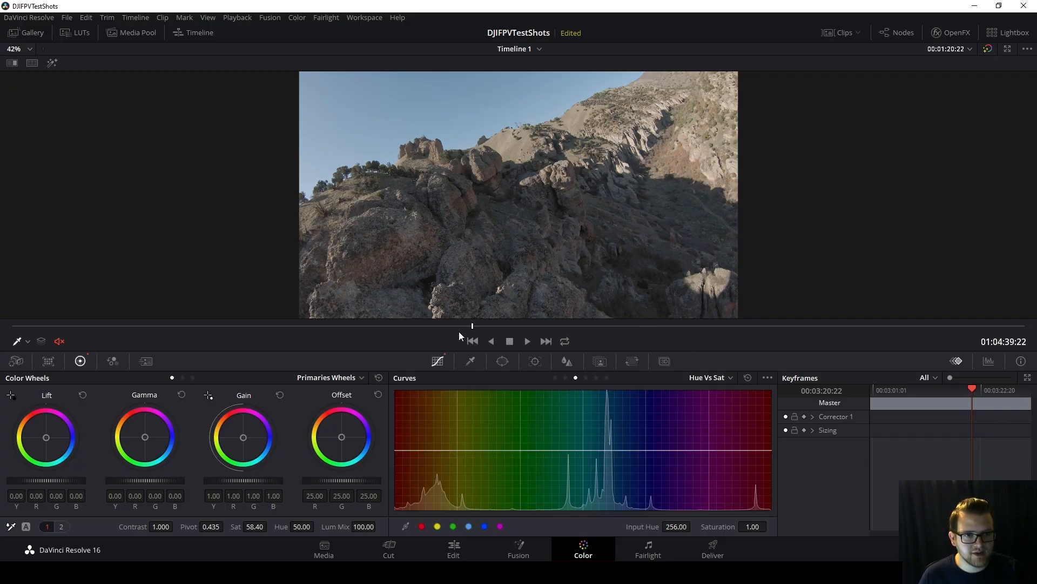
left_click_drag(459, 332, 478, 341)
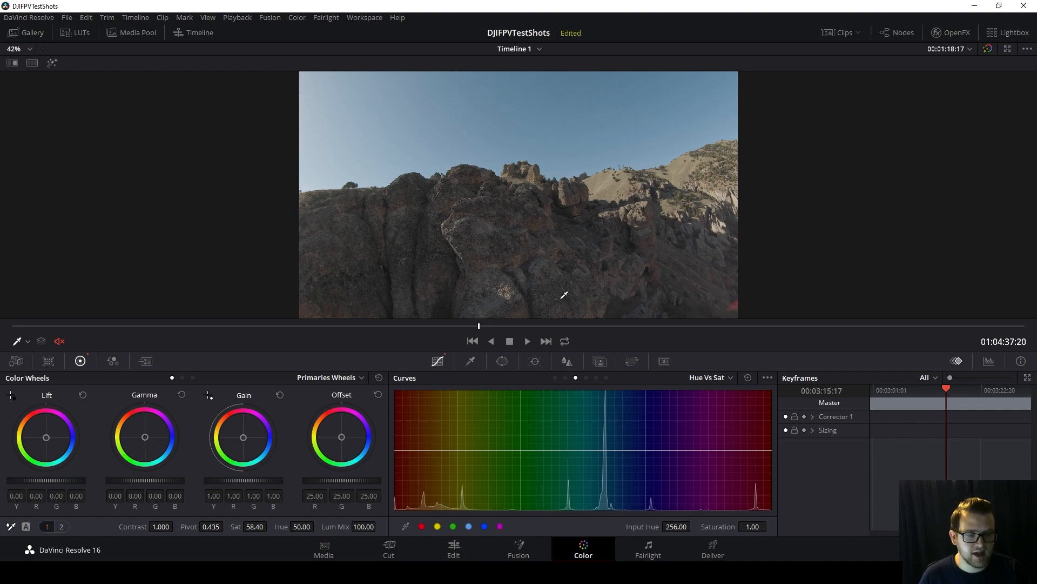
left_click_drag(500, 322, 747, 326)
Try lowering the blues to saturation 0.57 at input hue 102.52 between two anchor points, and reset the Hue Vs Sat curve
left_click(586, 449)
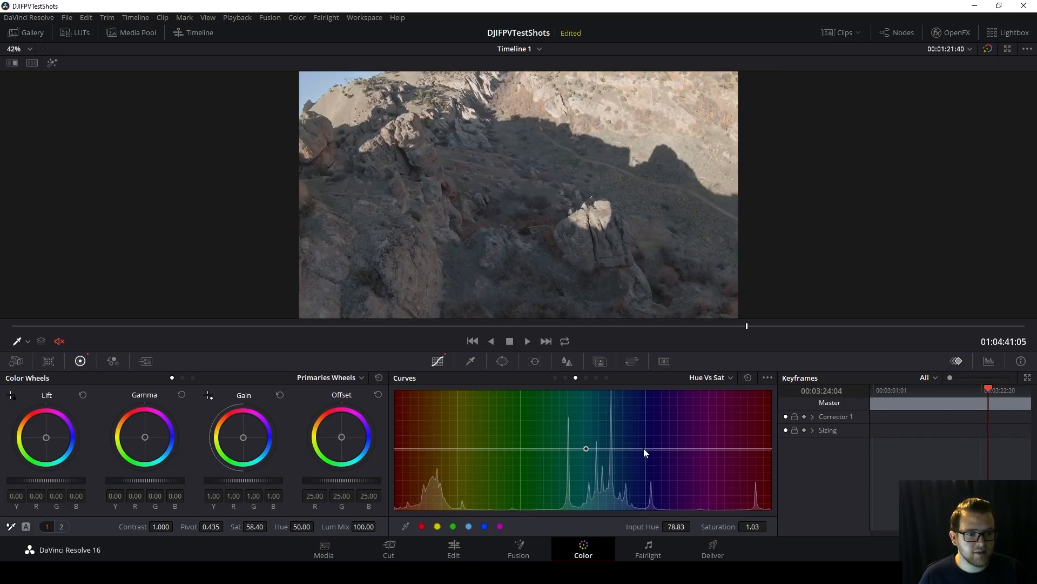
left_click(654, 447)
mouse_move(617, 449)
left_mouse_down()
mouse_move(604, 475)
mouse_move(585, 459)
mouse_move(594, 439)
mouse_move(598, 468)
mouse_move(610, 451)
left_mouse_up()
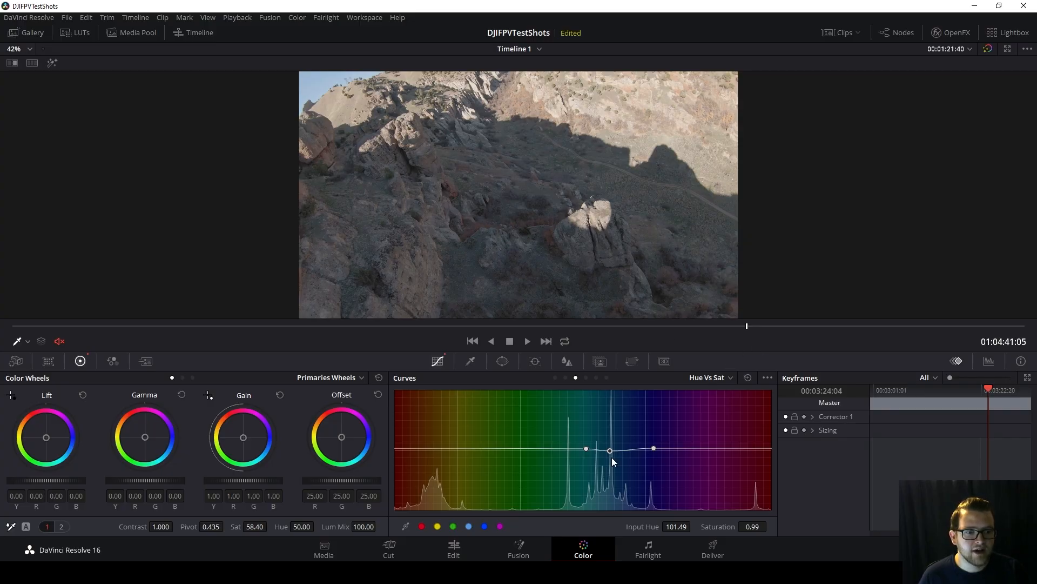
left_click_drag(611, 449, 612, 478)
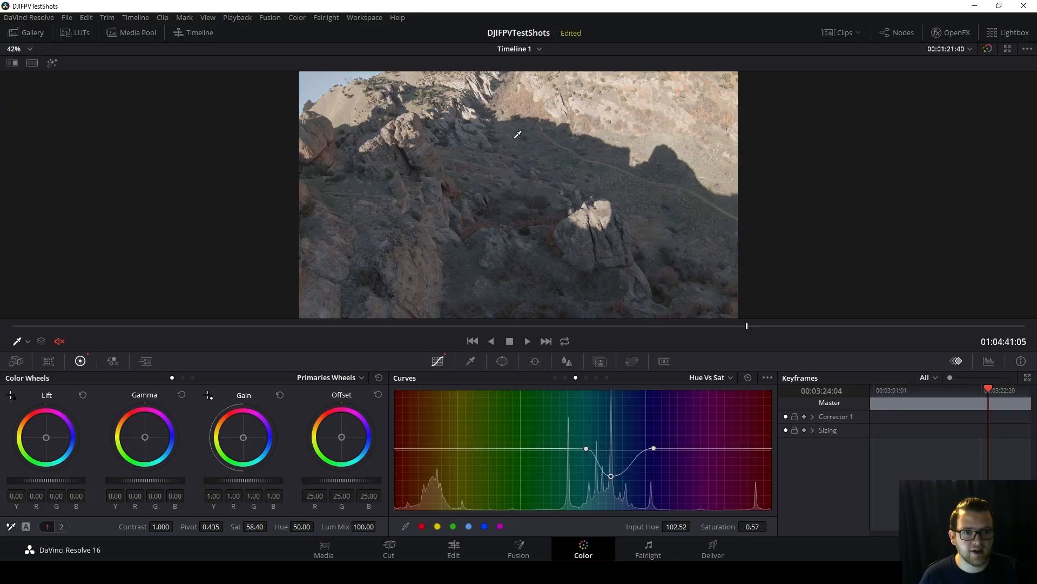
left_click(749, 376)
Anchor the Hue Vs Sat curve on both sides of the blues and lower input hue 93.77 to saturation 0.54
left_click(578, 452)
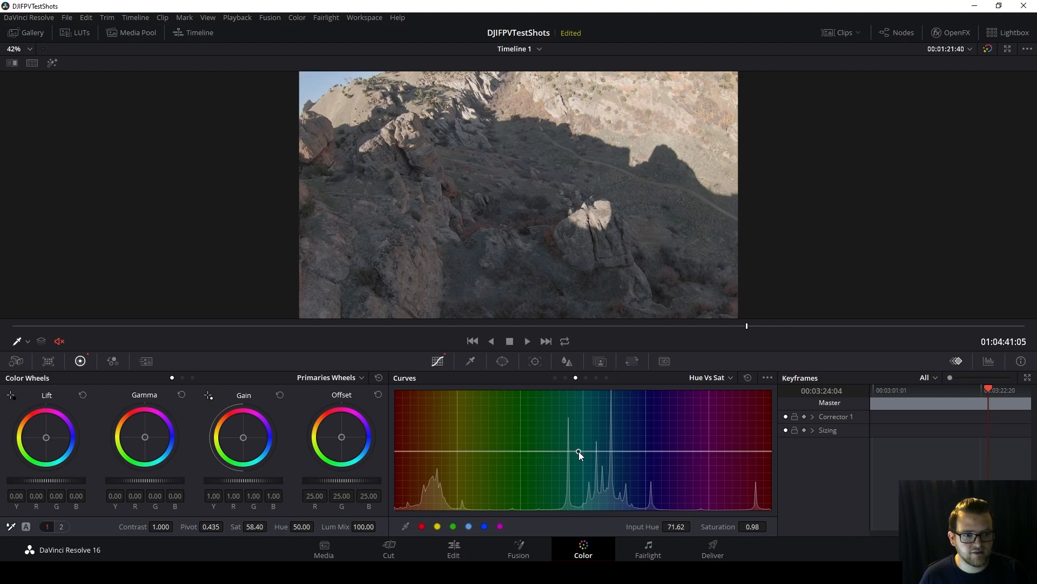
left_click(682, 446)
left_click_drag(602, 449, 603, 479)
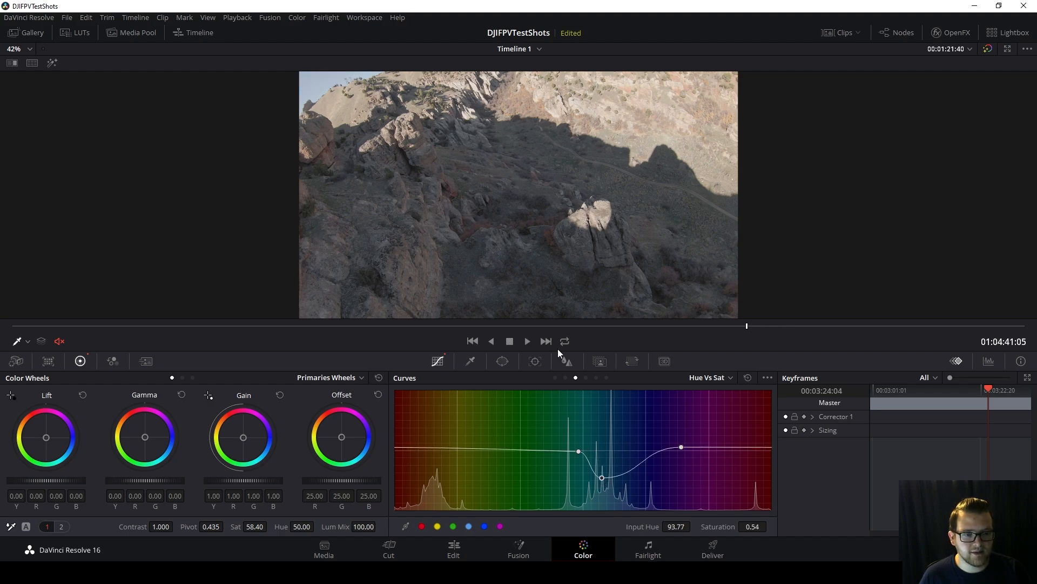
left_click_drag(505, 328, 432, 326)
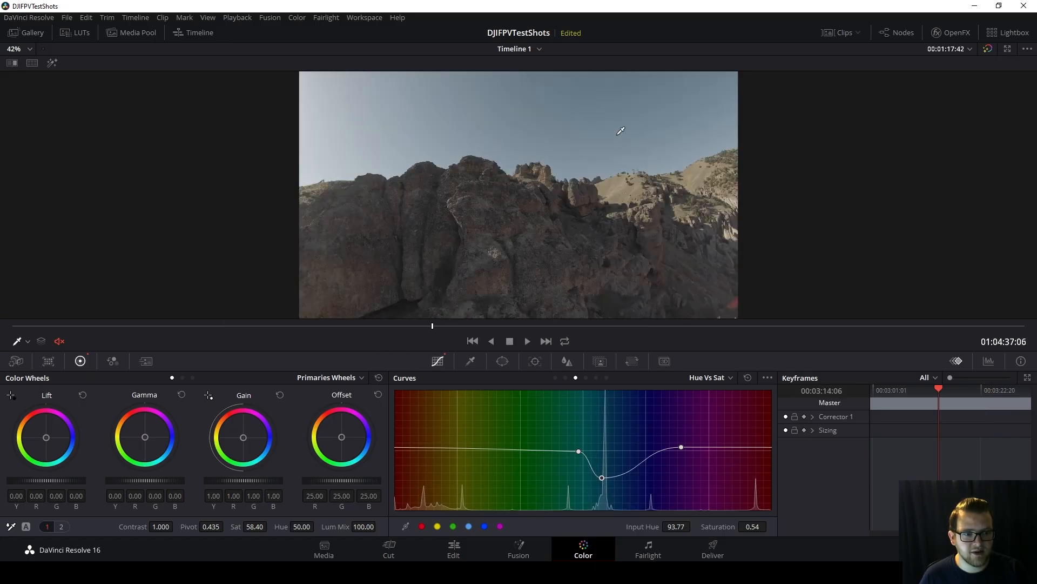
left_click_drag(433, 326, 859, 339)
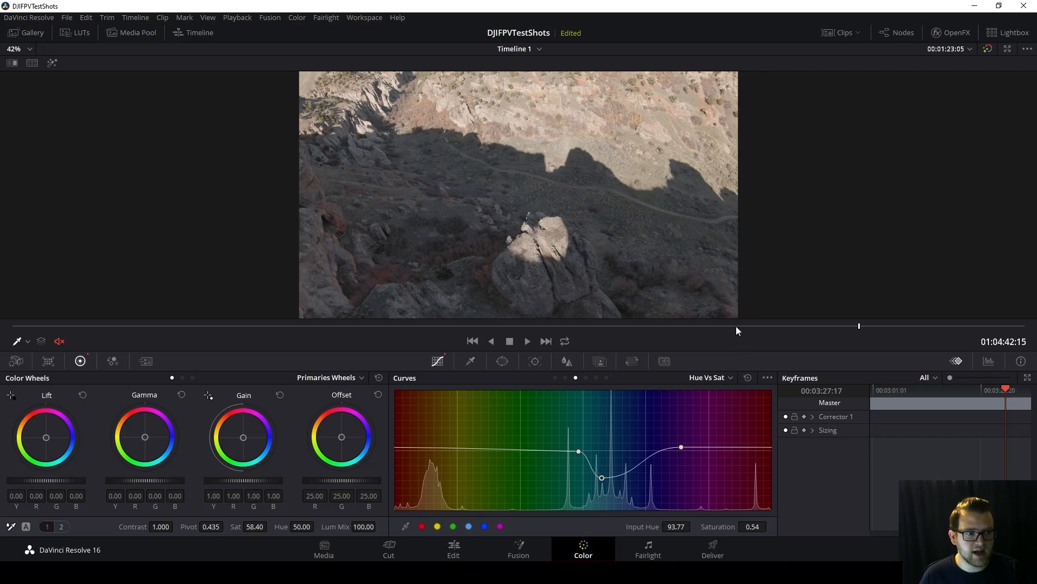
Anchor the yellows and magentas on the Hue Vs Sat curve, and raise the reds at input hue 261.67 to saturation 1.27
left_click_drag(426, 326, 414, 326)
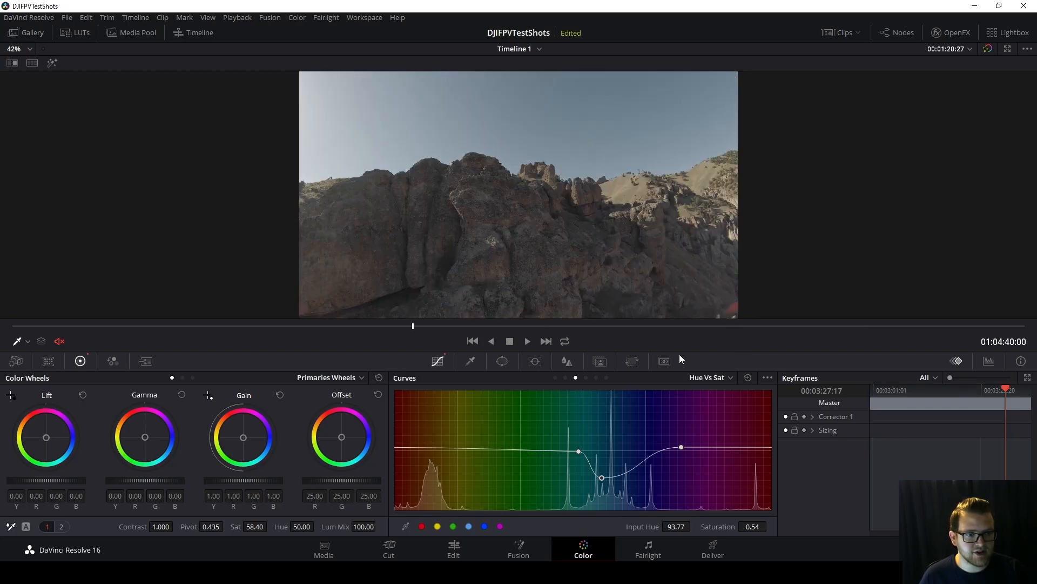
left_click(465, 447)
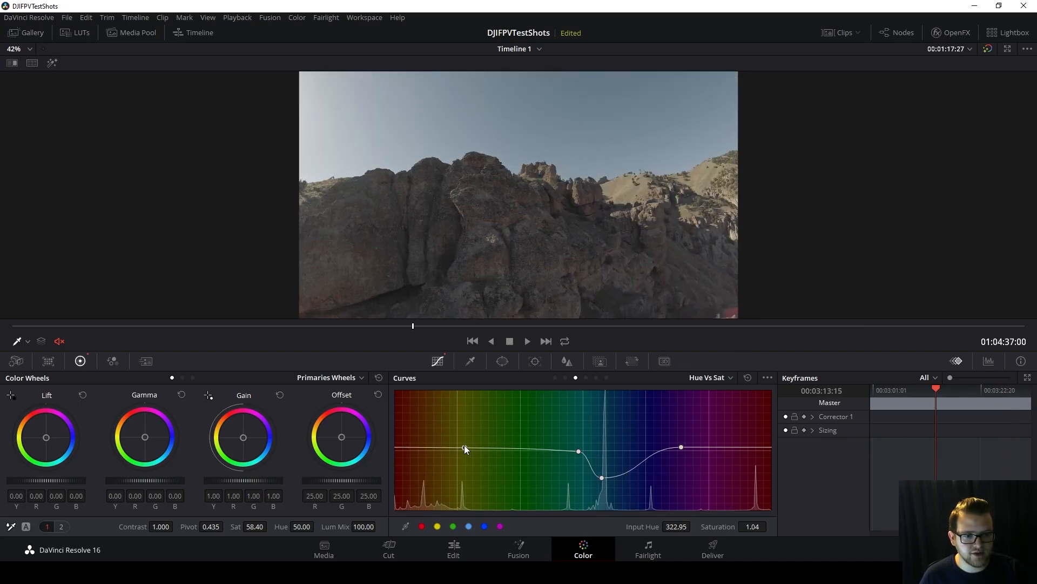
left_click(745, 444)
left_click_drag(414, 446, 406, 419)
left_click(688, 326)
left_click_drag(687, 346, 685, 345)
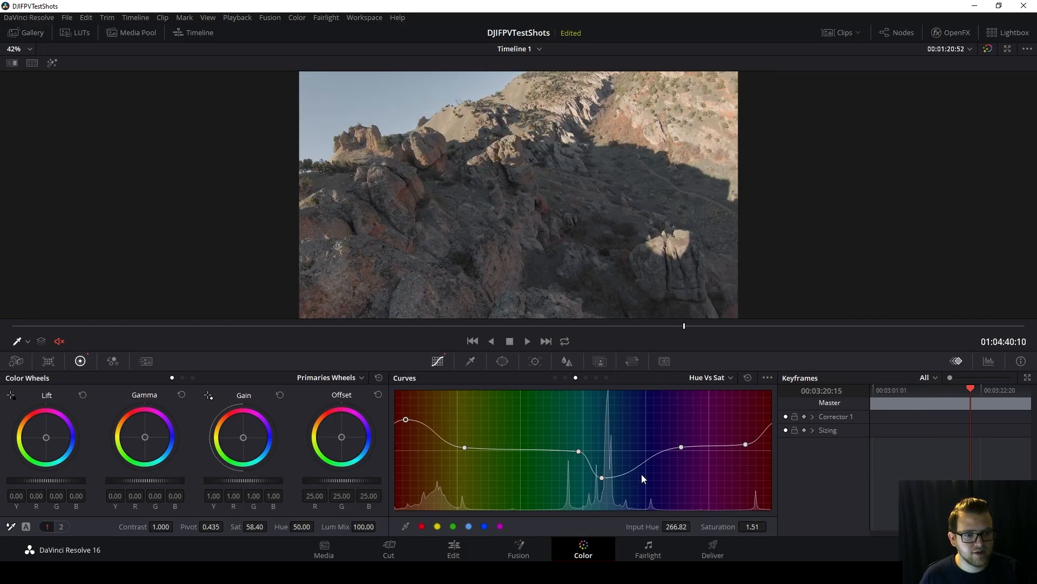
left_click_drag(404, 421, 402, 436)
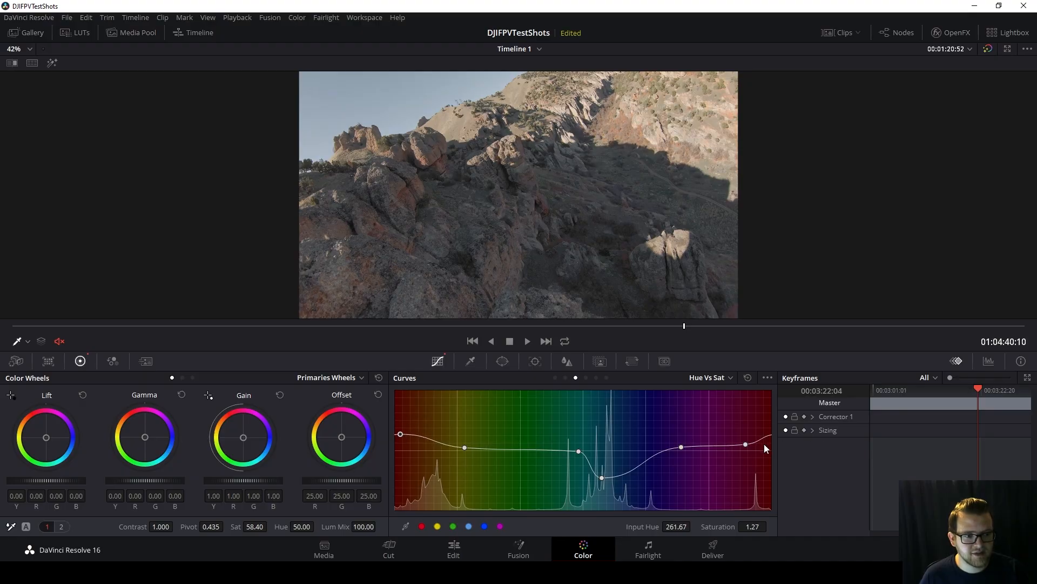
Switch to the Custom curve, add a highlight and a shadow point, and shape it to darken highlights and slightly lift shadows
left_click_drag(665, 330, 829, 328)
left_click(721, 376)
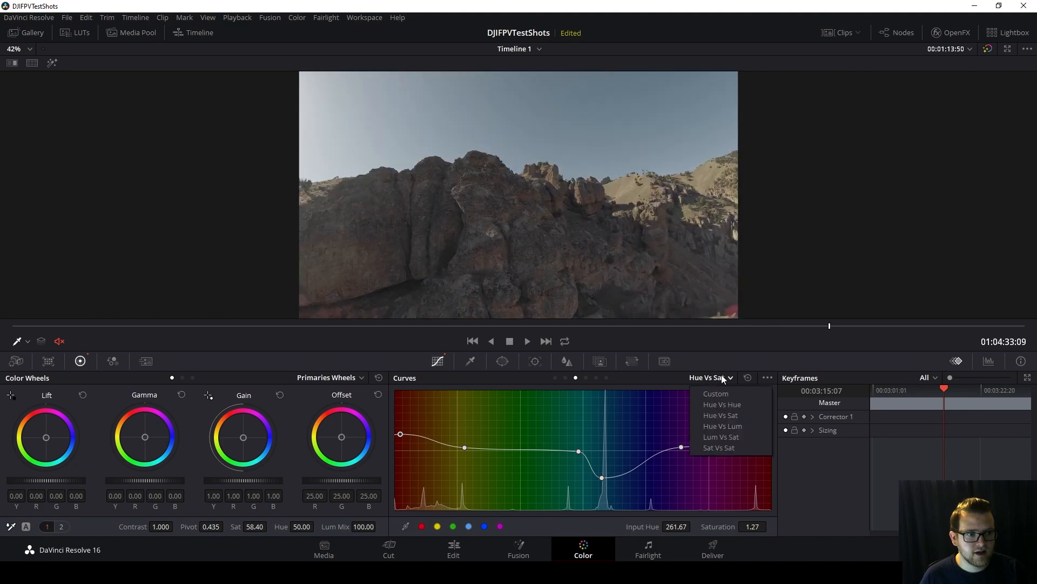
left_click(716, 393)
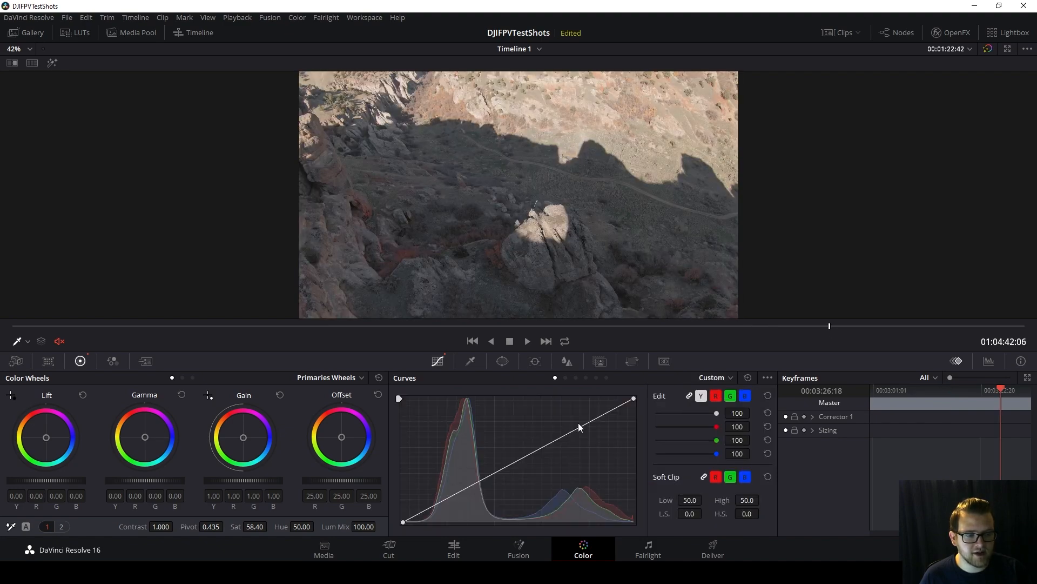
left_click(576, 429)
left_click(464, 489)
mouse_move(575, 428)
left_mouse_down()
mouse_move(539, 417)
mouse_move(583, 451)
mouse_move(526, 422)
mouse_move(573, 440)
mouse_move(584, 431)
left_mouse_up()
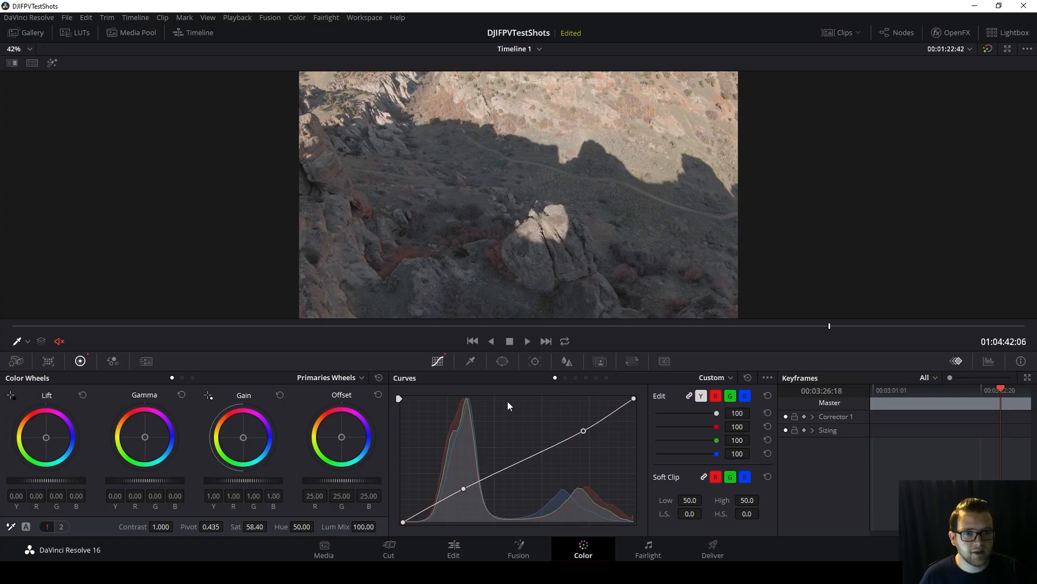
left_click_drag(464, 491, 453, 492)
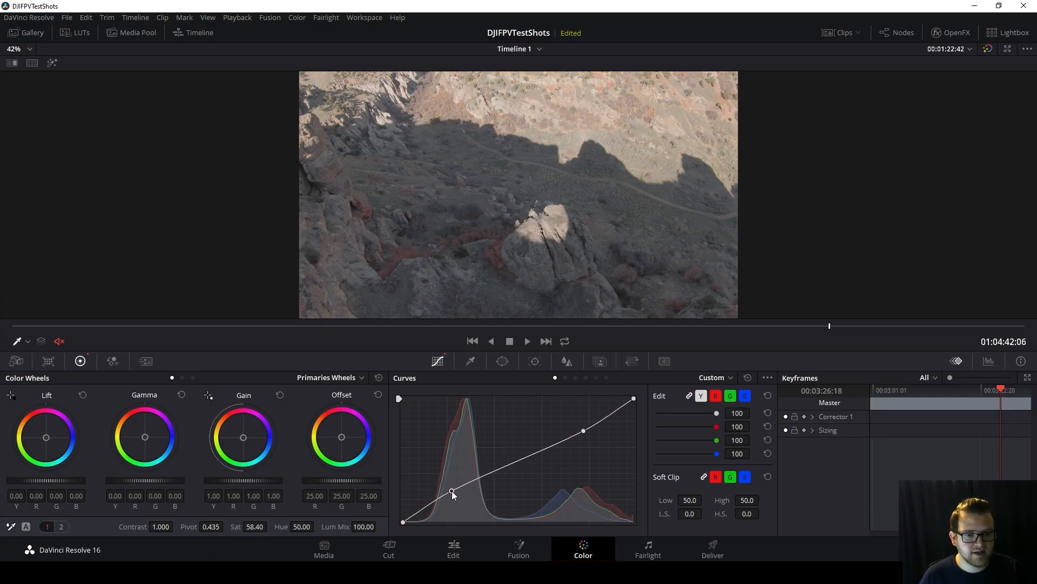
left_click(303, 326)
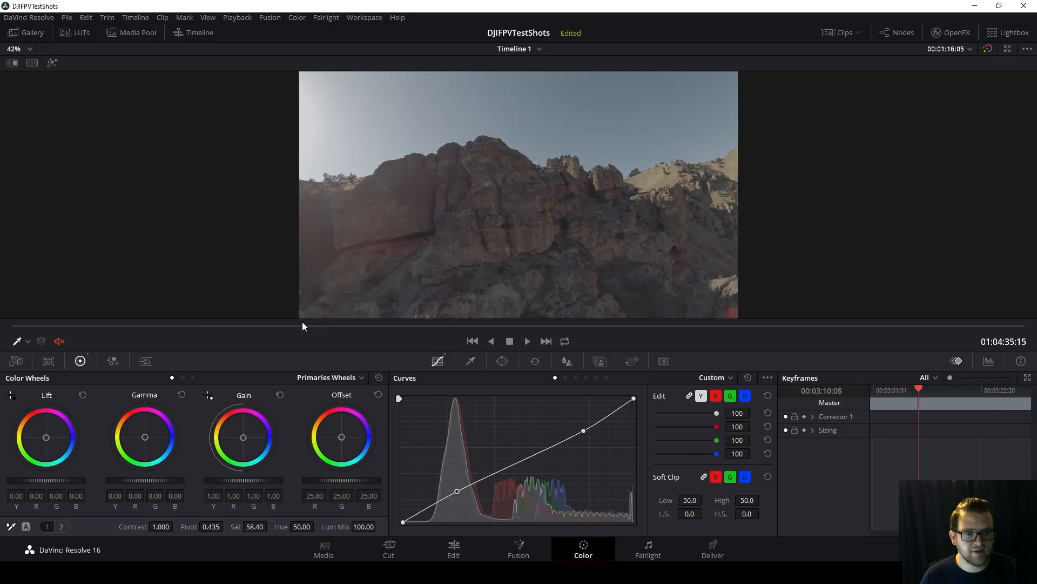
Set the contrast to 1.138 and the saturation to 68.80, checking several frames of the clip
left_click_drag(303, 324, 524, 338)
left_click_drag(357, 332, 725, 340)
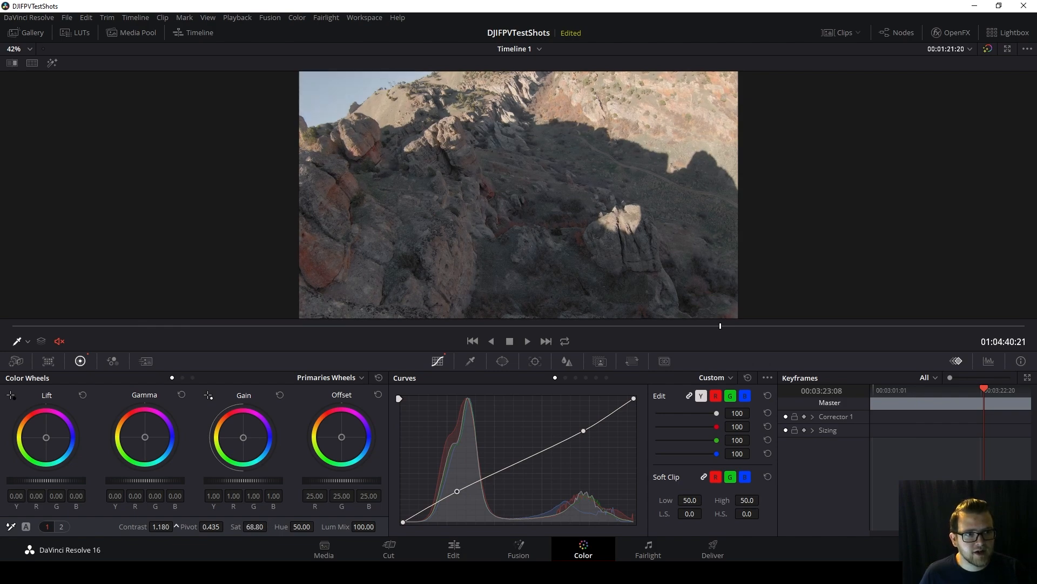
left_click_drag(28, 326, 324, 305)
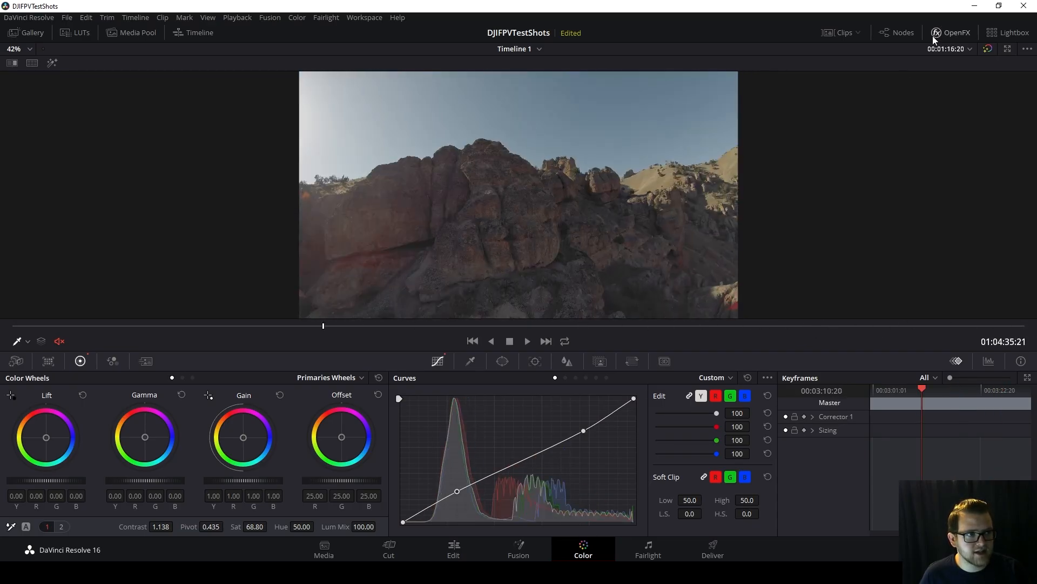
Compare the clip with and without the grade, and review the frame at 01:04:41:08
left_click(989, 49)
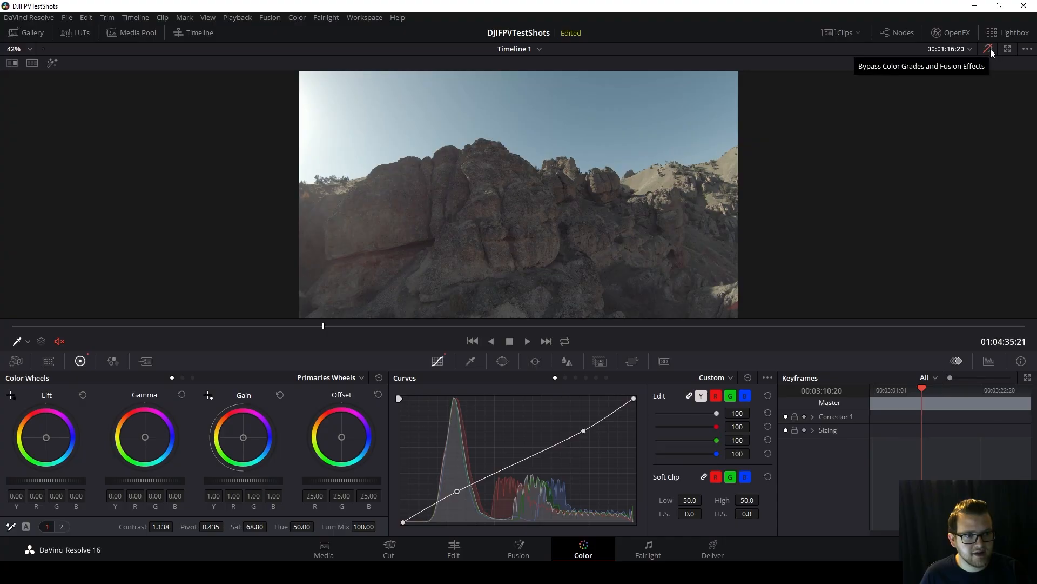
left_click(989, 49)
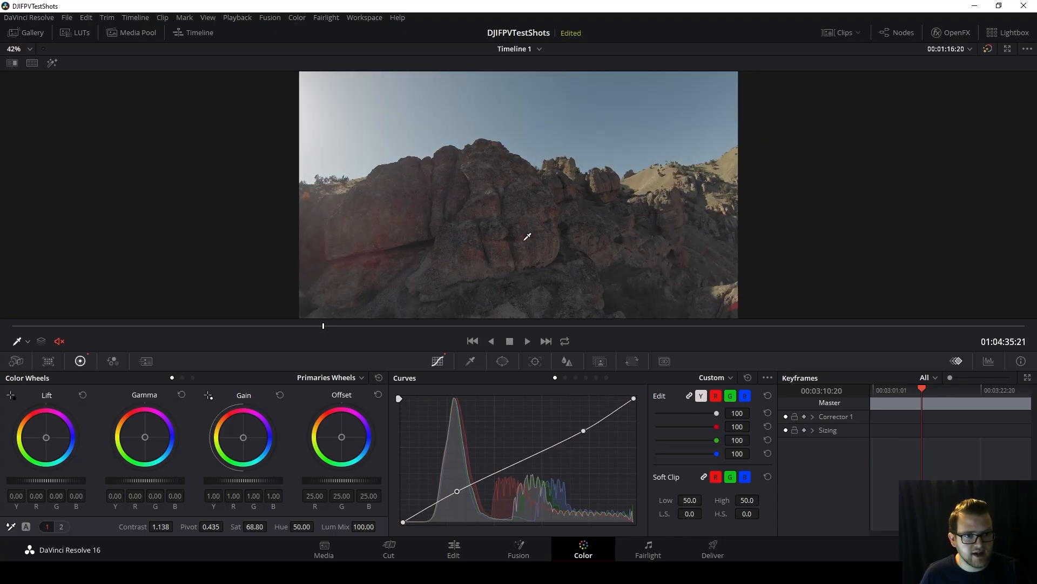
left_click_drag(356, 322, 757, 323)
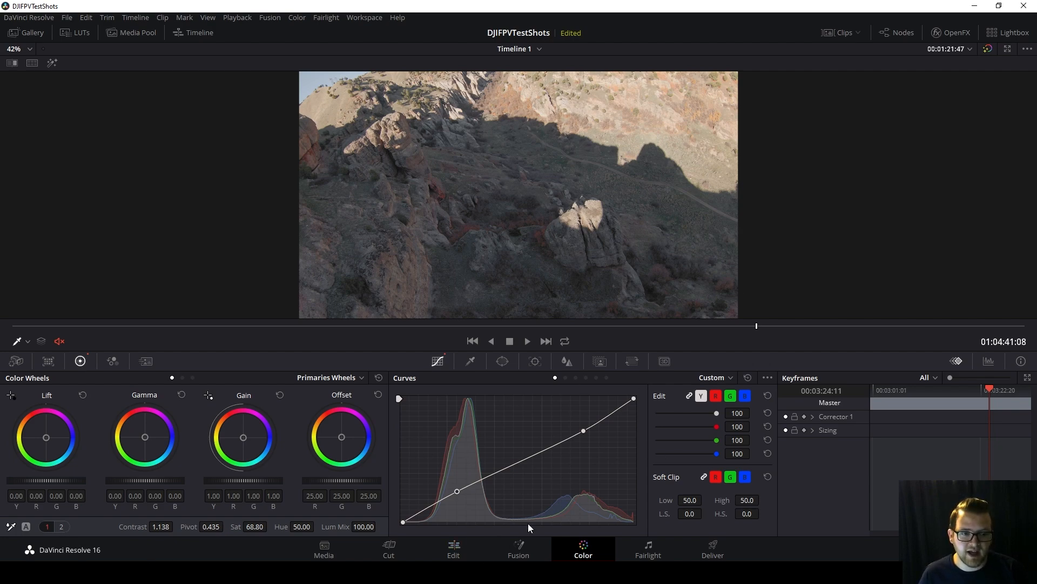
Go to the next clip in the timeline and move to its frame at 01:04:59:23
left_click(546, 341)
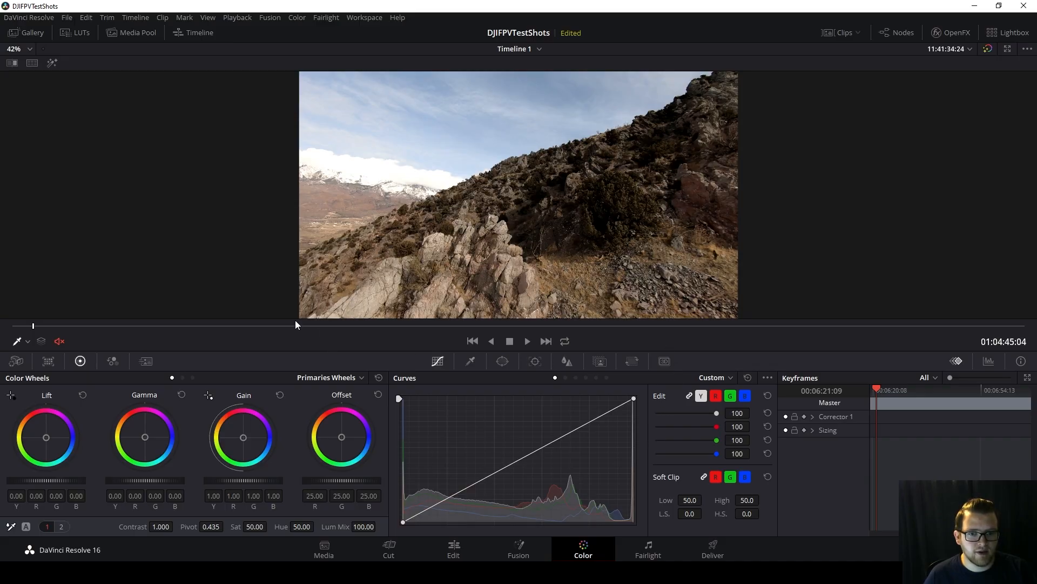
left_click_drag(264, 326, 782, 351)
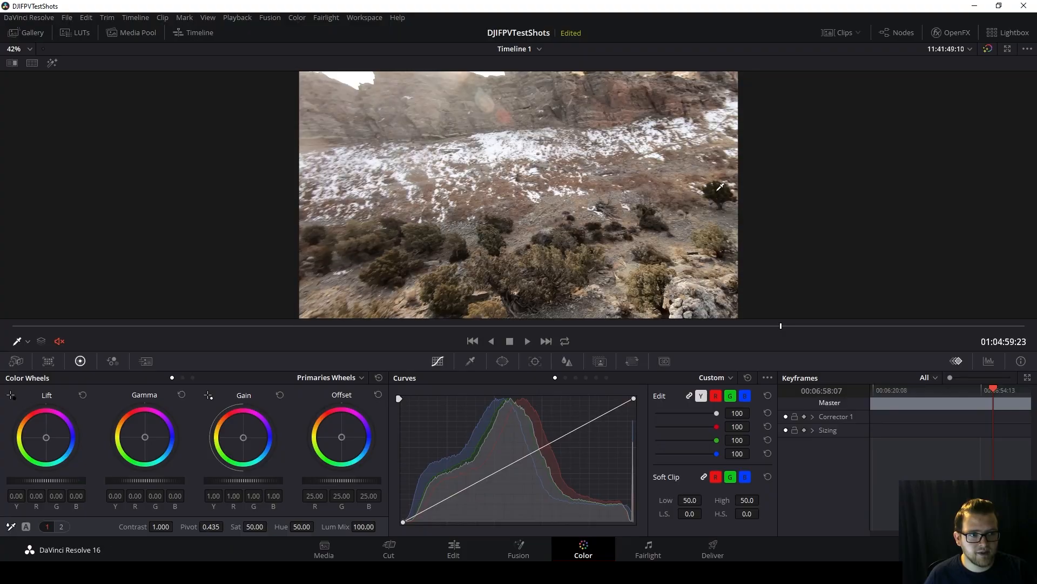
At frame 01:04:49:21, add a shadow point and a highlight point to the Custom curve and pull the highlights down
left_click_drag(419, 332, 269, 333)
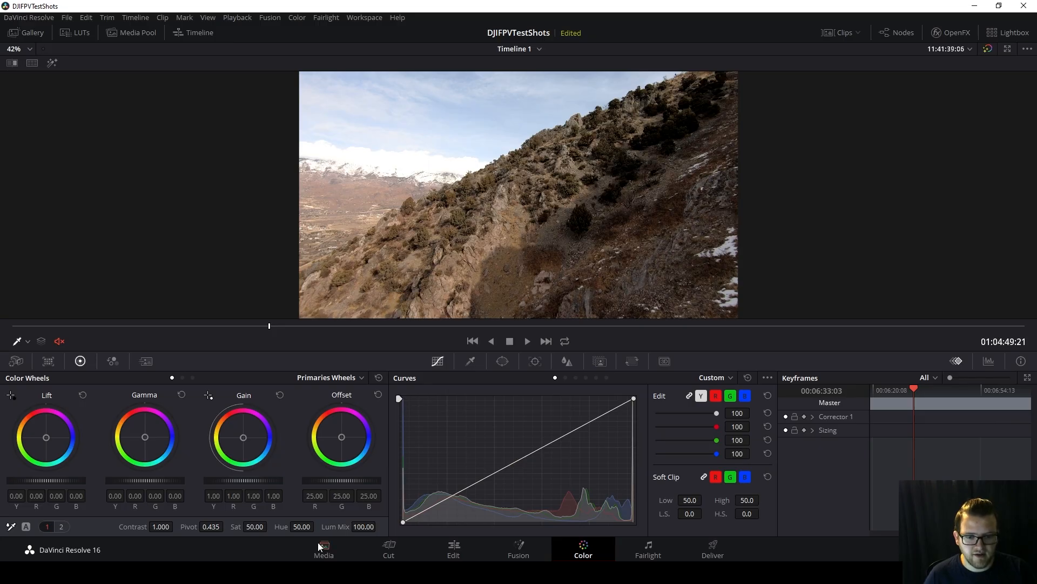
left_click(58, 530)
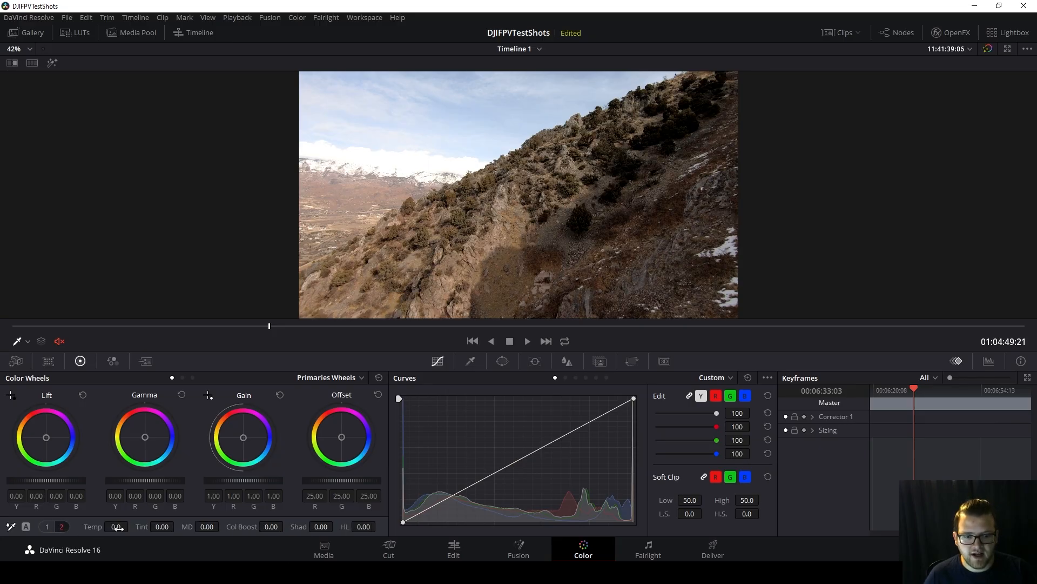
left_click(460, 491)
mouse_move(586, 421)
left_mouse_down()
mouse_move(586, 433)
mouse_move(576, 420)
mouse_move(597, 432)
mouse_move(593, 441)
mouse_move(580, 426)
mouse_move(582, 436)
left_mouse_up()
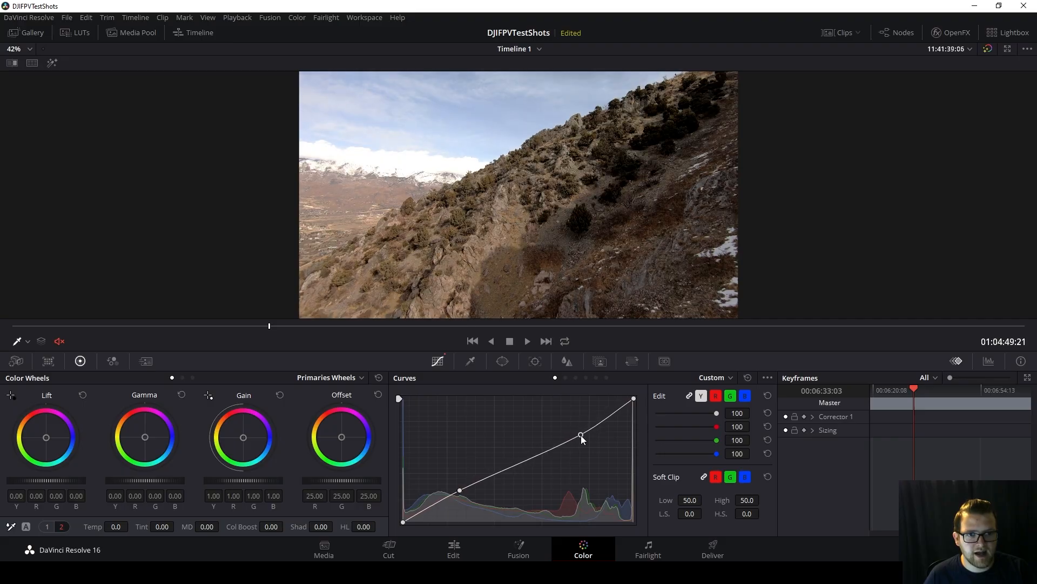
Compare the clip with and without the grade, and lower the Custom curve's shadow point slightly around frame 01:04:51:22
left_click(987, 50)
left_click(988, 50)
left_click_drag(53, 326, 373, 308)
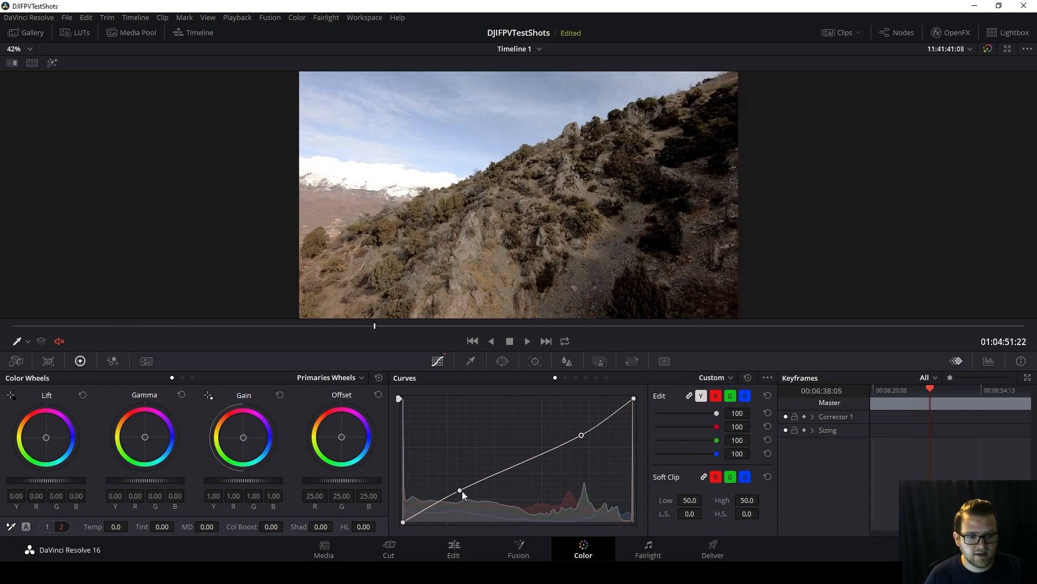
left_click_drag(463, 493, 463, 493)
left_click(519, 327)
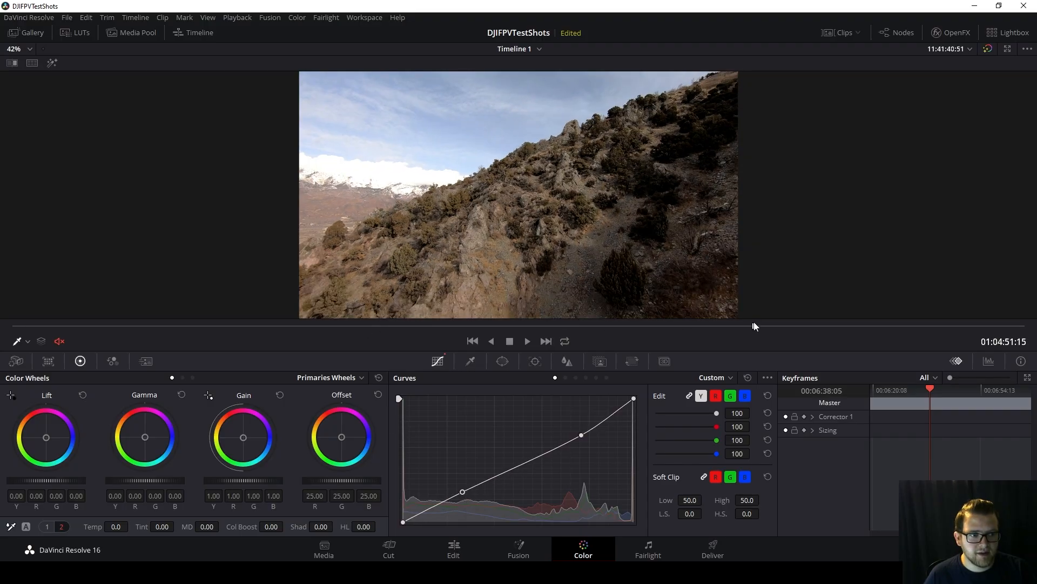
Compare the frame at 01:04:46:12 with and without the grade
left_click(101, 326)
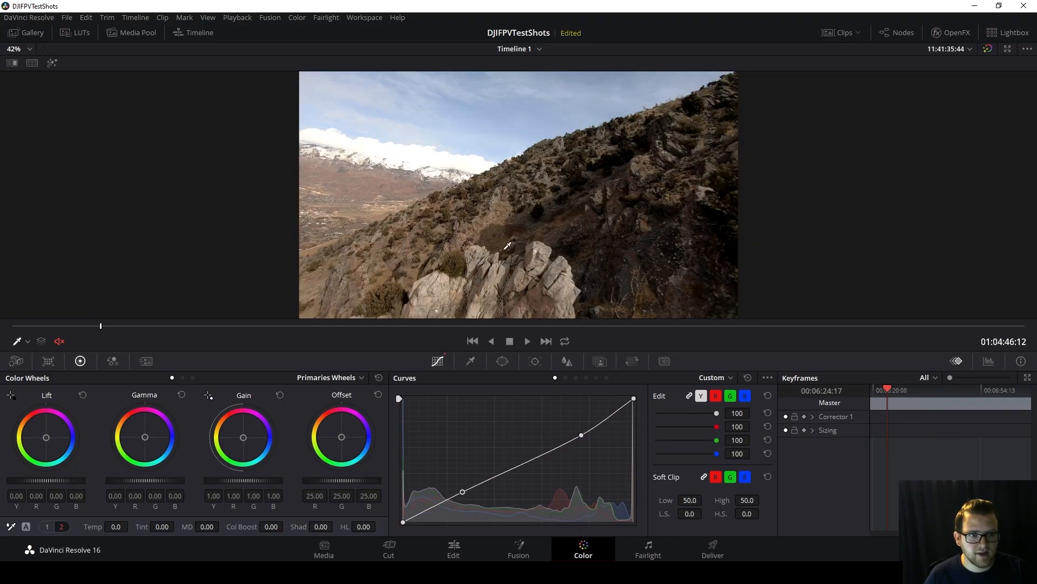
left_click(988, 49)
left_click(989, 50)
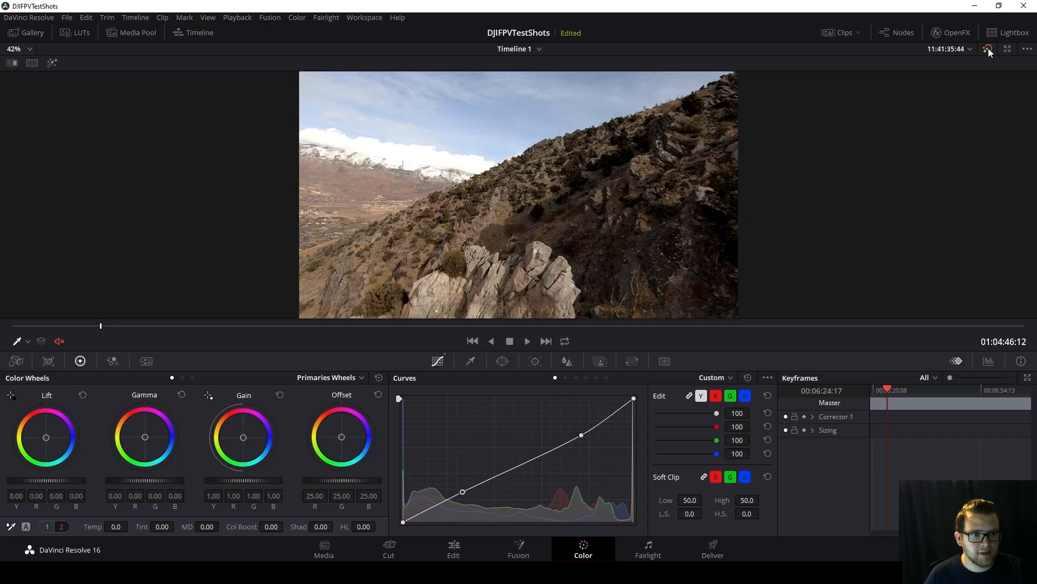
left_click(989, 50)
left_click(988, 49)
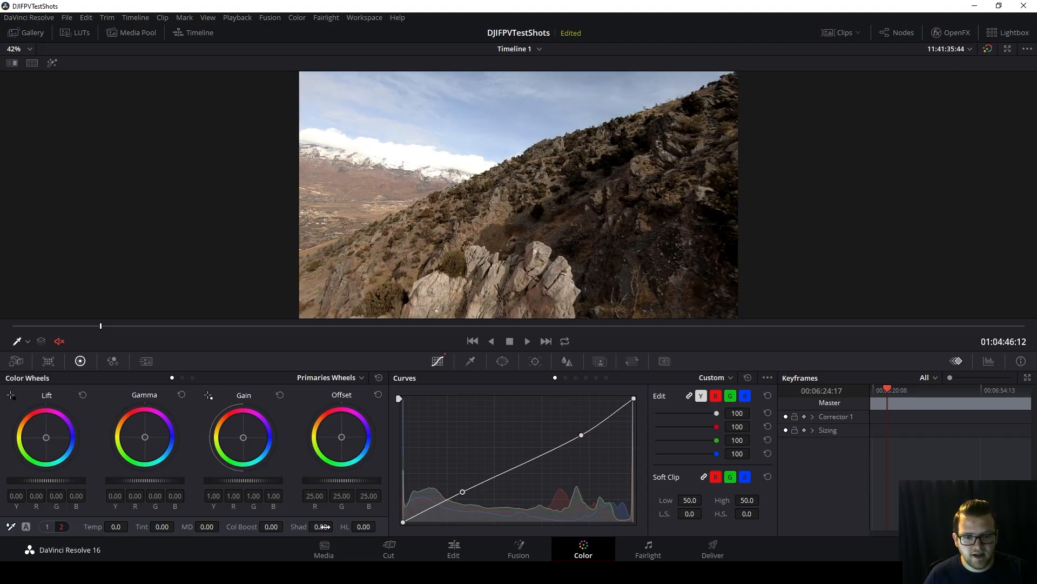
Set the shadows to 45.50 and the highlights to -37.00, checking the effect on other frames of the clip
left_click_drag(323, 526, 336, 526)
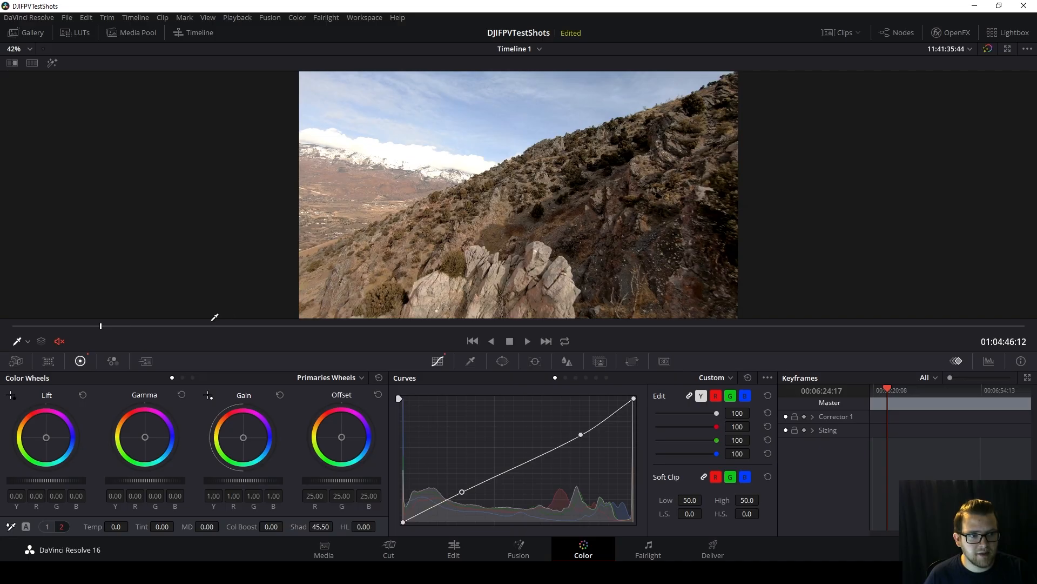
left_click(241, 312)
left_click_drag(209, 324, 377, 327)
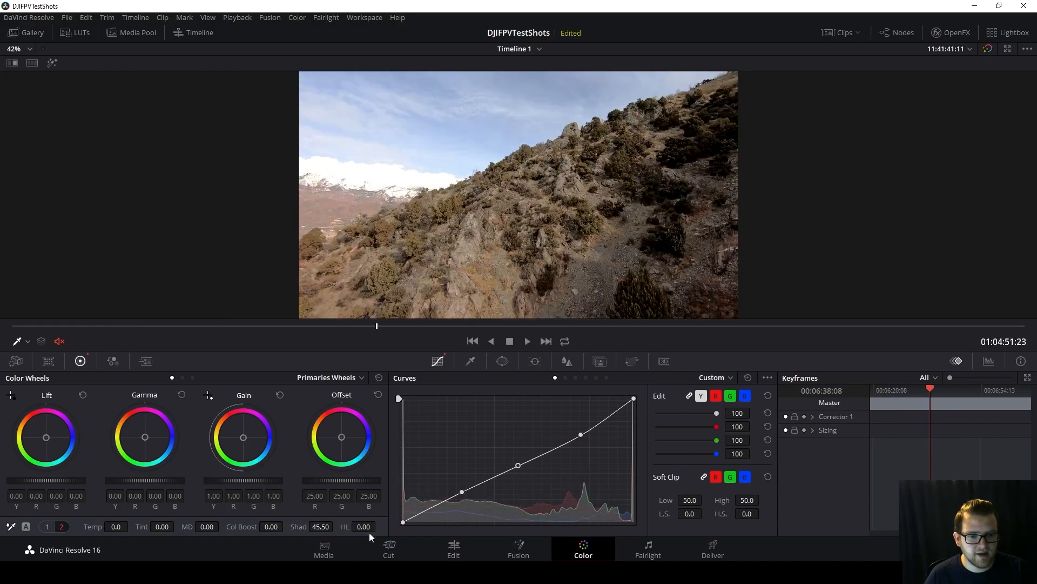
left_click_drag(363, 526, 332, 527)
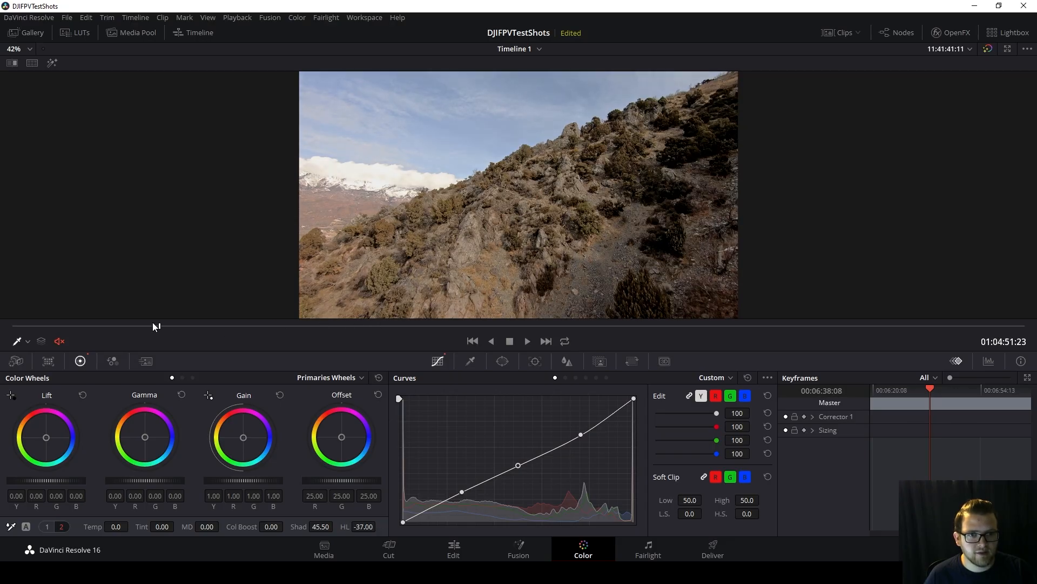
key("space")
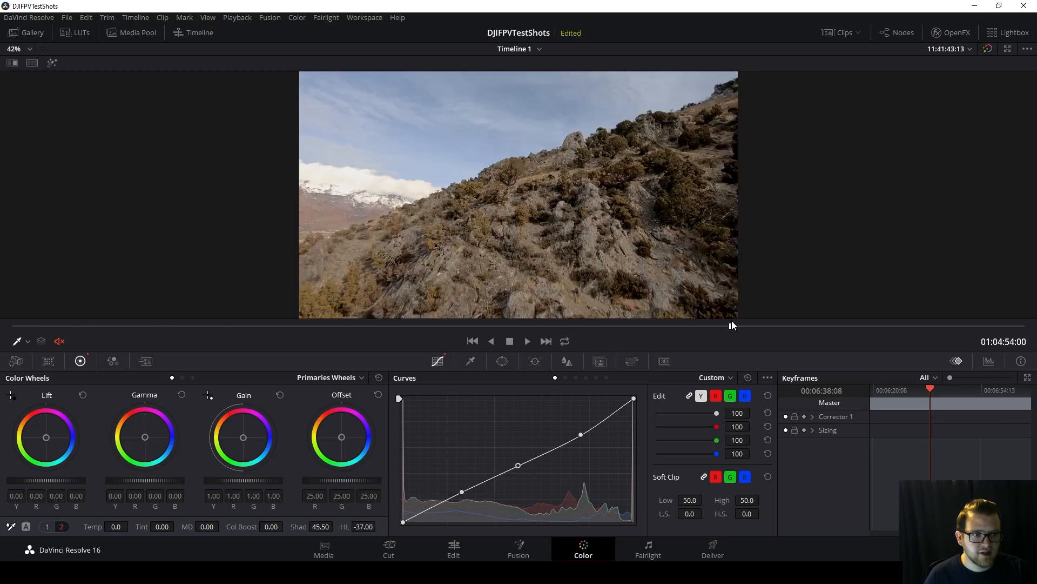
Set the color boost to 12.50 and the temperature to -270.0, checking early, middle and late frames of the clip
left_click_drag(732, 323, 187, 346)
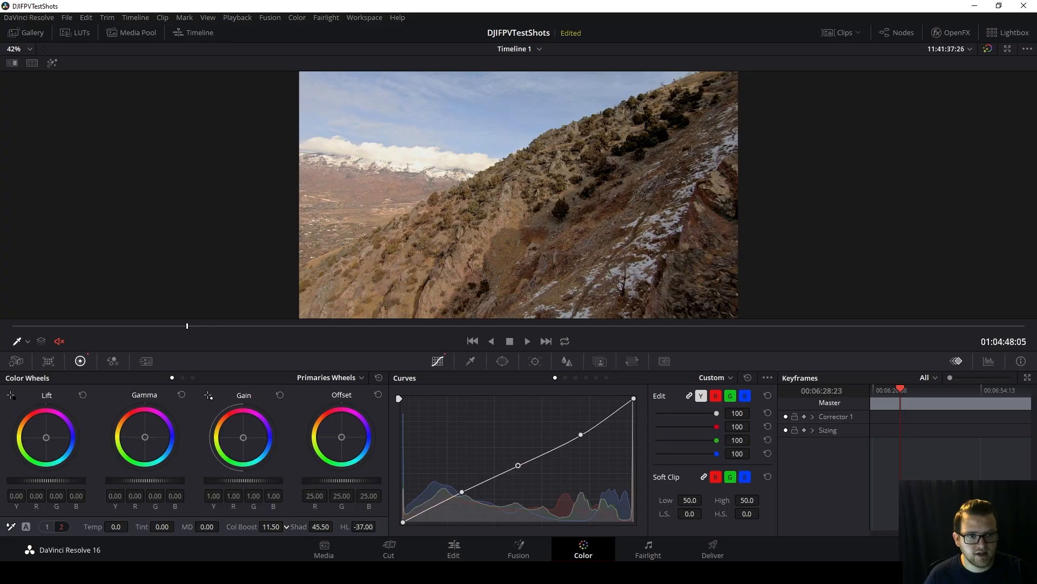
left_click_drag(286, 526, 292, 526)
left_click_drag(119, 529, 131, 527)
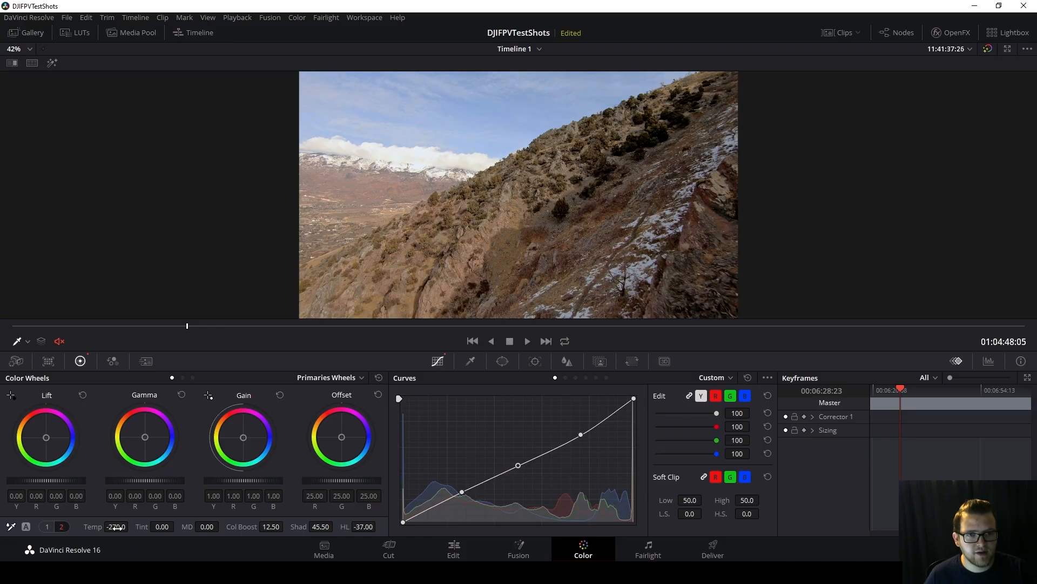
left_click_drag(187, 325, 854, 326)
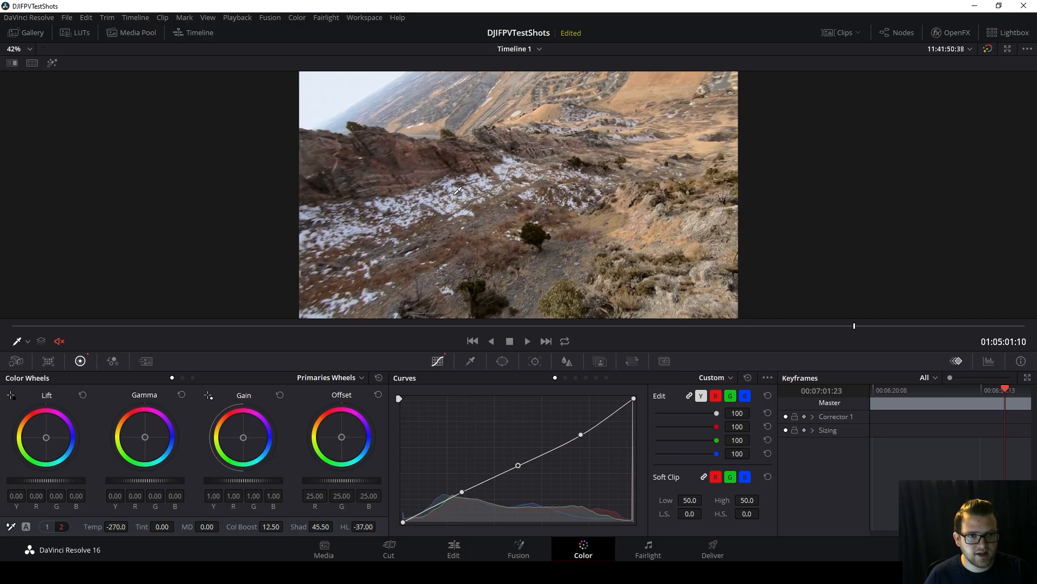
left_click_drag(162, 327, 536, 326)
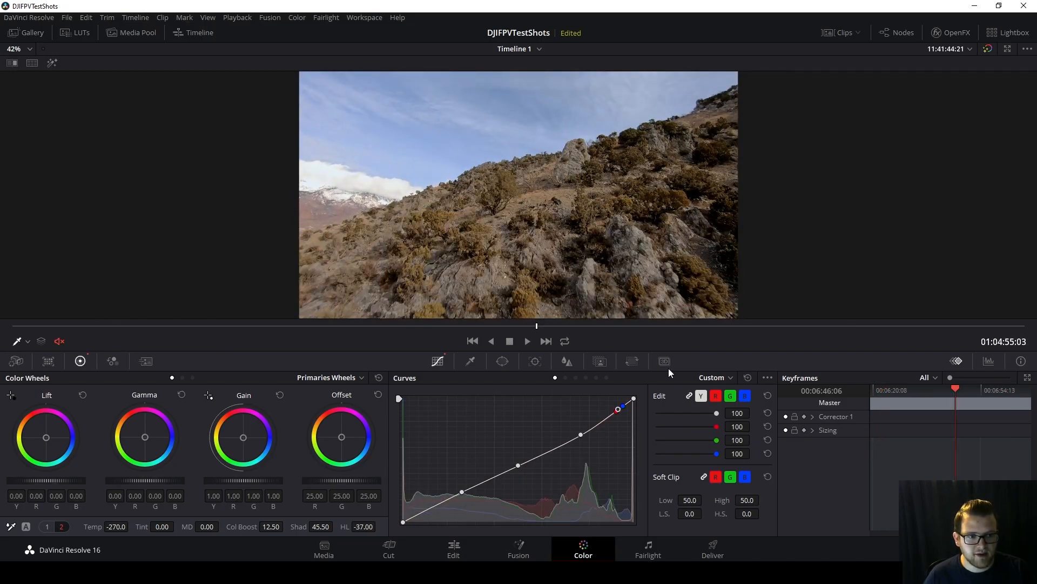
On the Lum Vs Sat curve, add two points in the dark range and drop the darkest tones below about 0.15 to zero saturation
left_click(721, 376)
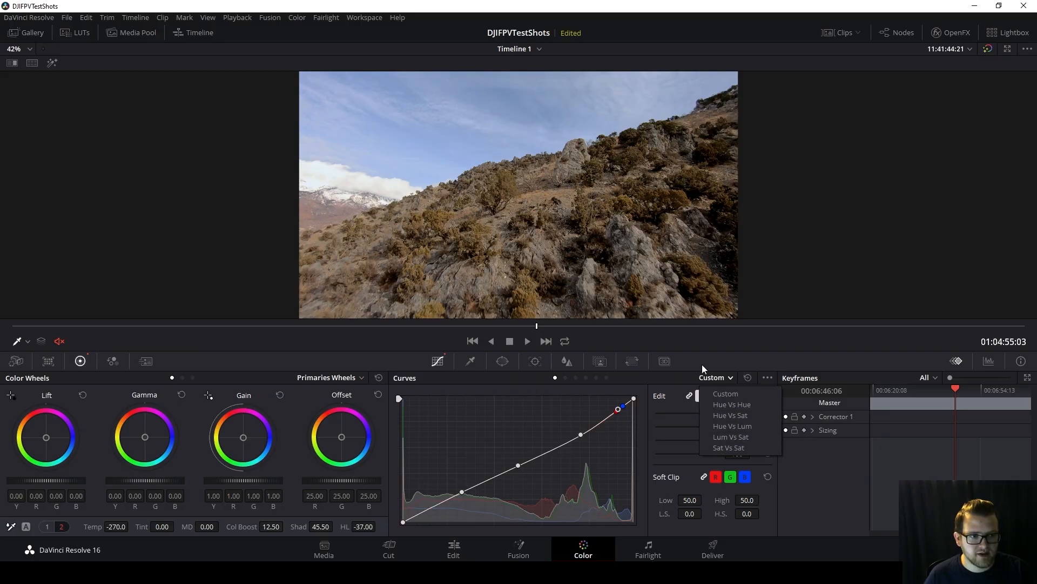
left_click(724, 436)
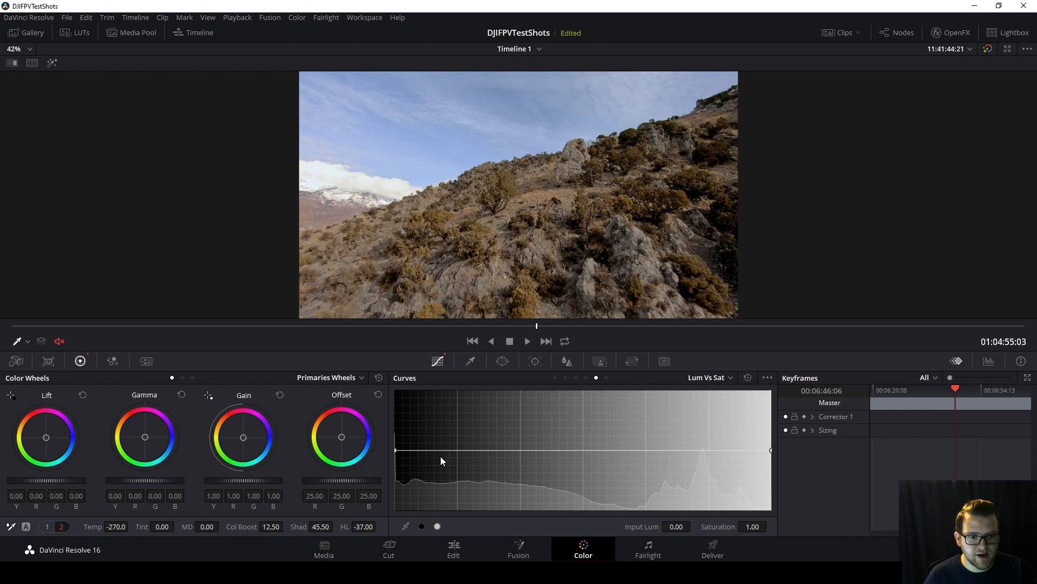
left_click(457, 449)
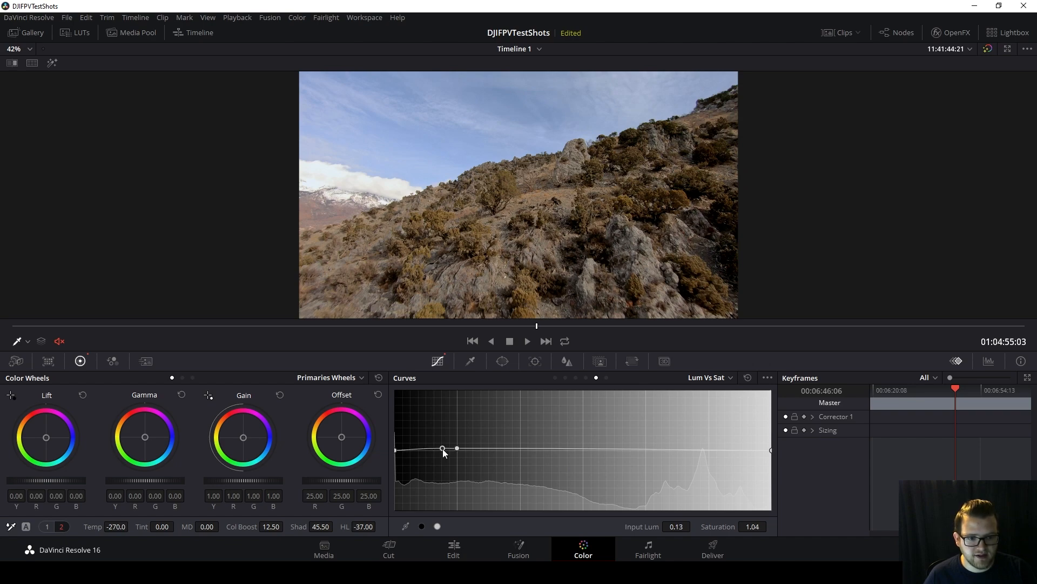
left_click_drag(443, 449, 449, 524)
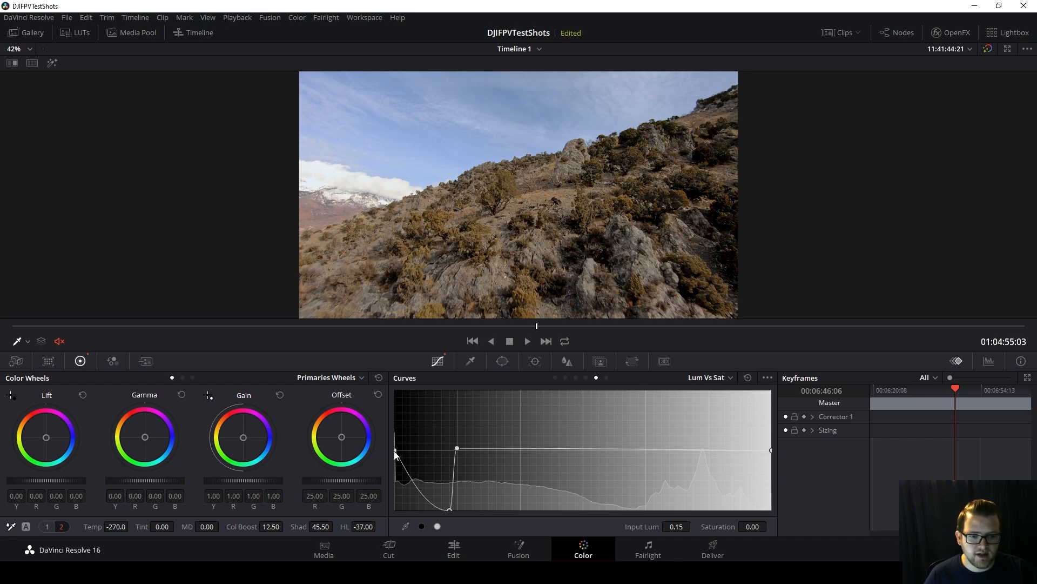
left_click_drag(396, 456, 396, 509)
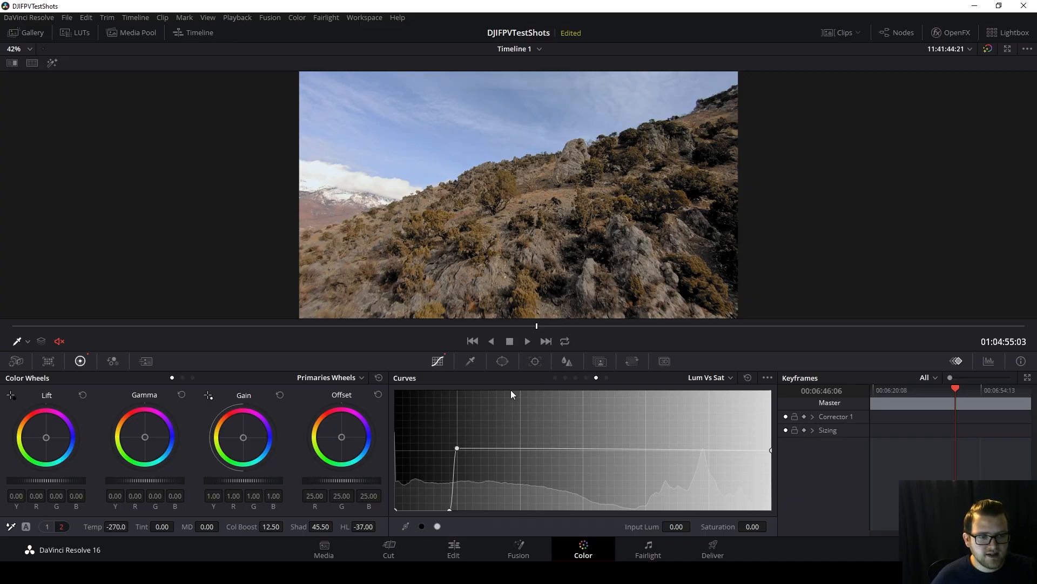
Compare the frame at 01:04:55:03 with and without the grade
left_click(990, 49)
left_click(990, 49)
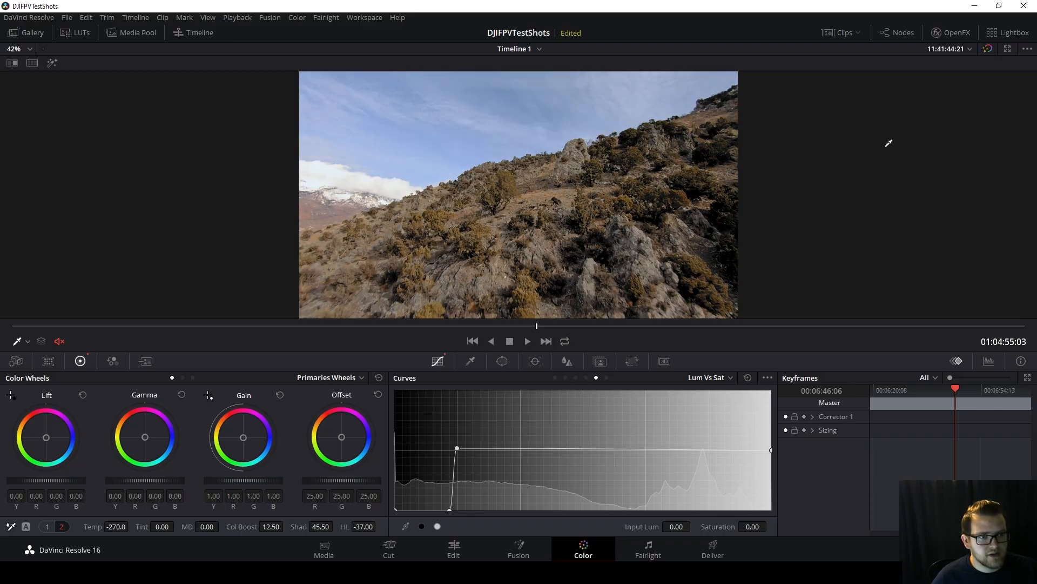
left_click(990, 50)
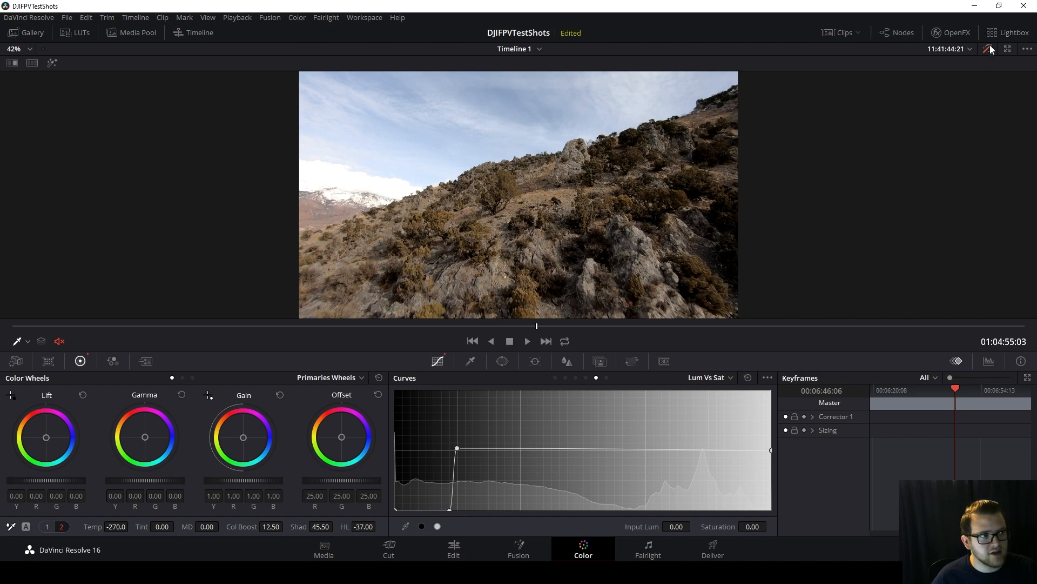
left_click(992, 49)
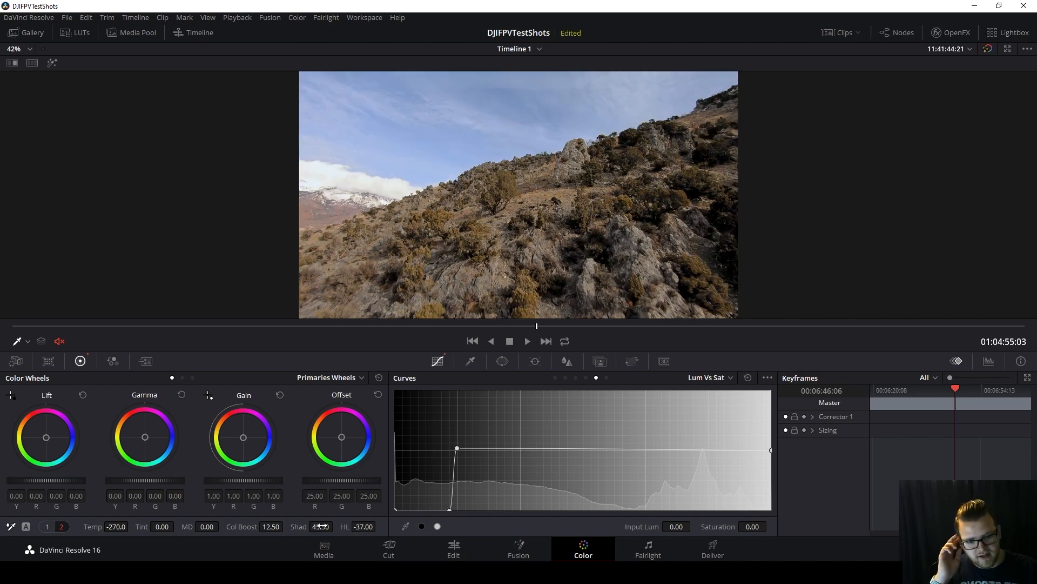
Try the shadows at 100.00 and settle on 55.00, judging the effect at frame 01:04:52:03
left_click_drag(321, 525, 336, 525)
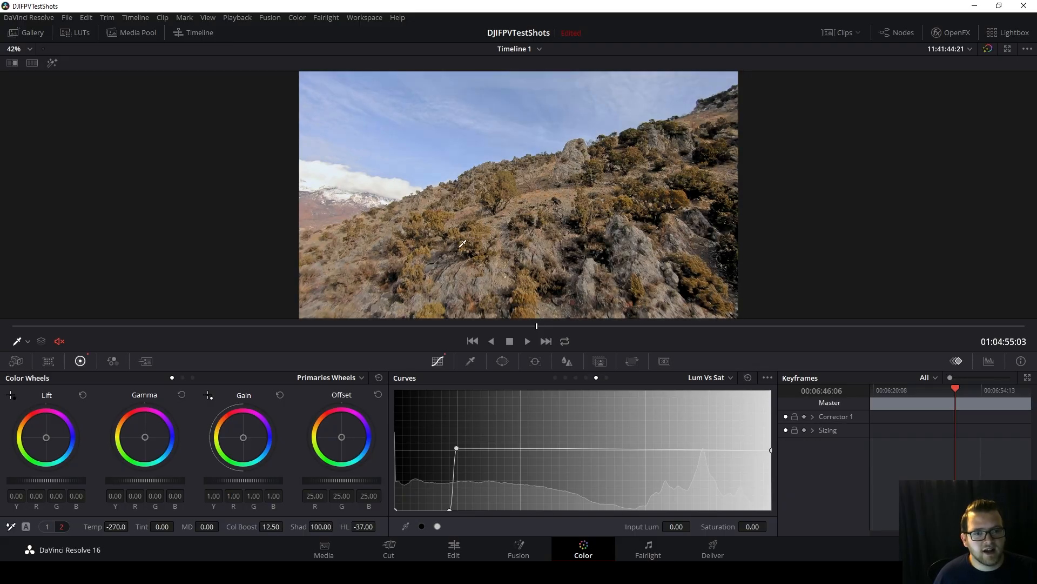
left_click_drag(535, 329, 385, 327)
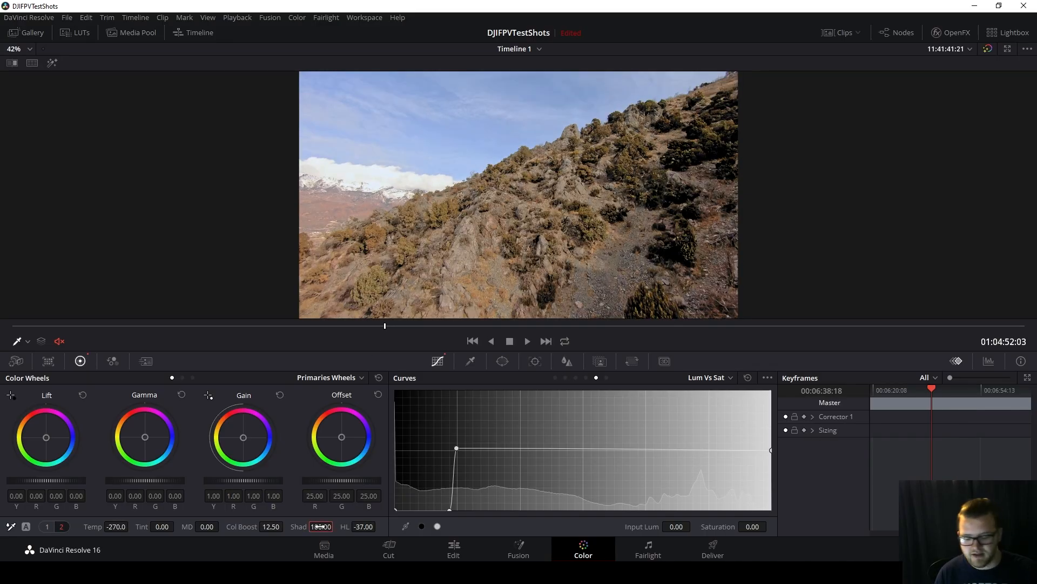
key("ctrl+z")
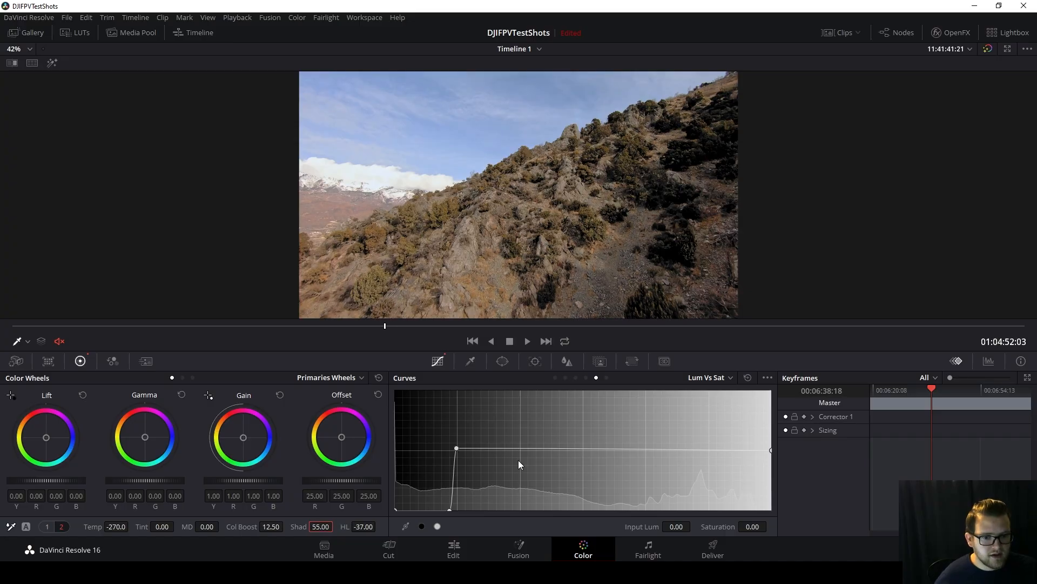
On the Hue Vs Sat curve, add points around the sky blues and raise saturation to 1.18 at input hue 108.70
left_click(720, 376)
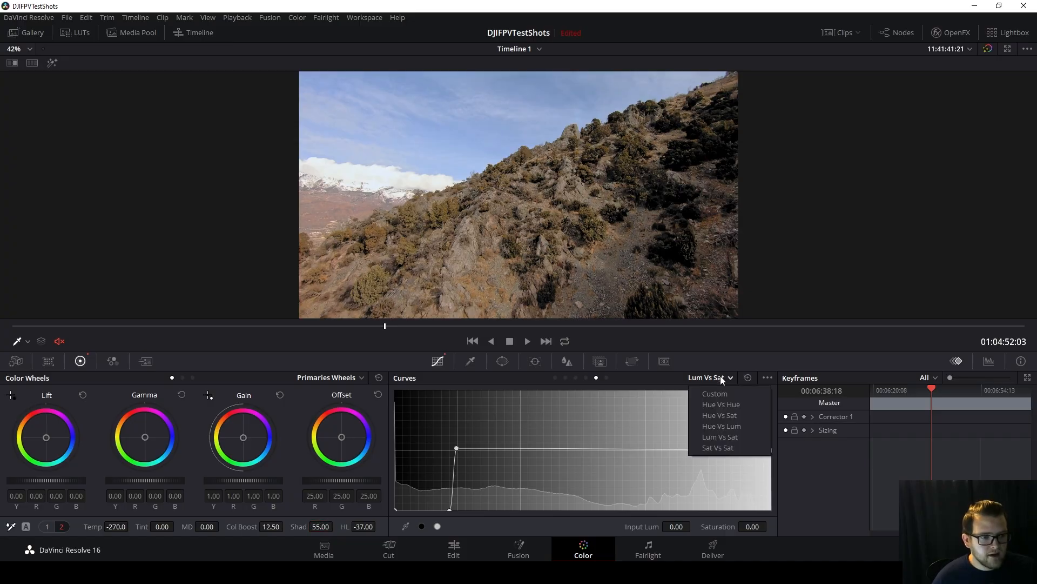
left_click(724, 411)
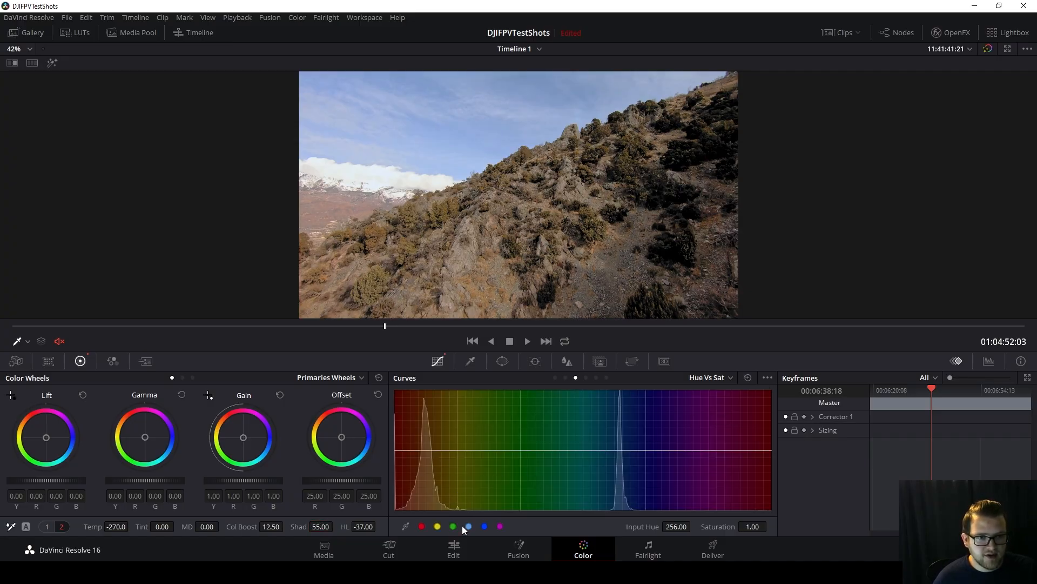
left_click(590, 450)
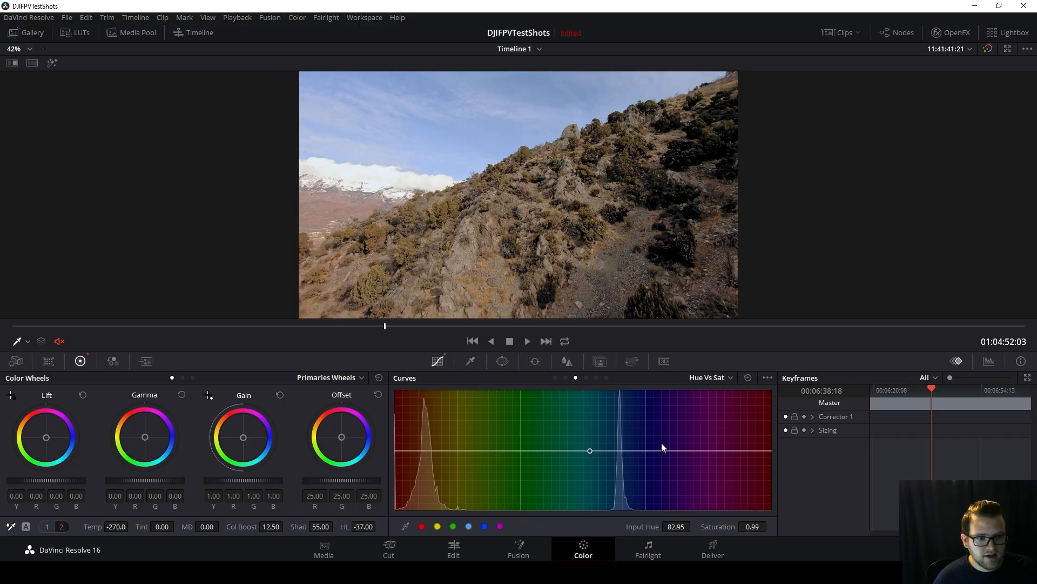
left_click(678, 448)
left_click_drag(678, 448, 617, 439)
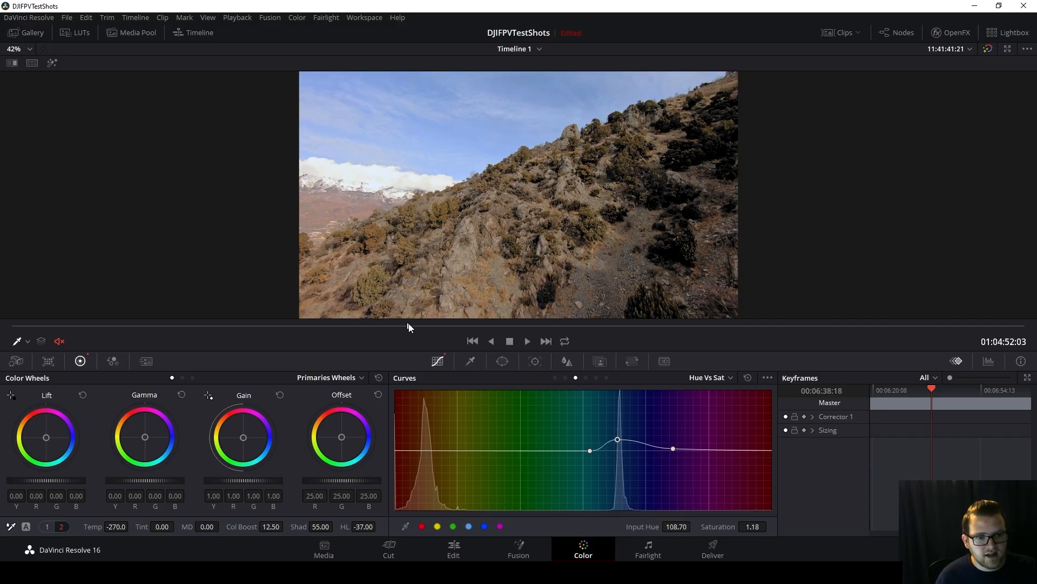
At frame 01:04:50:21, add Hue Vs Sat points around the orange hues and lower saturation to 0.95 at input hue 280.21
left_click_drag(609, 326, 322, 330)
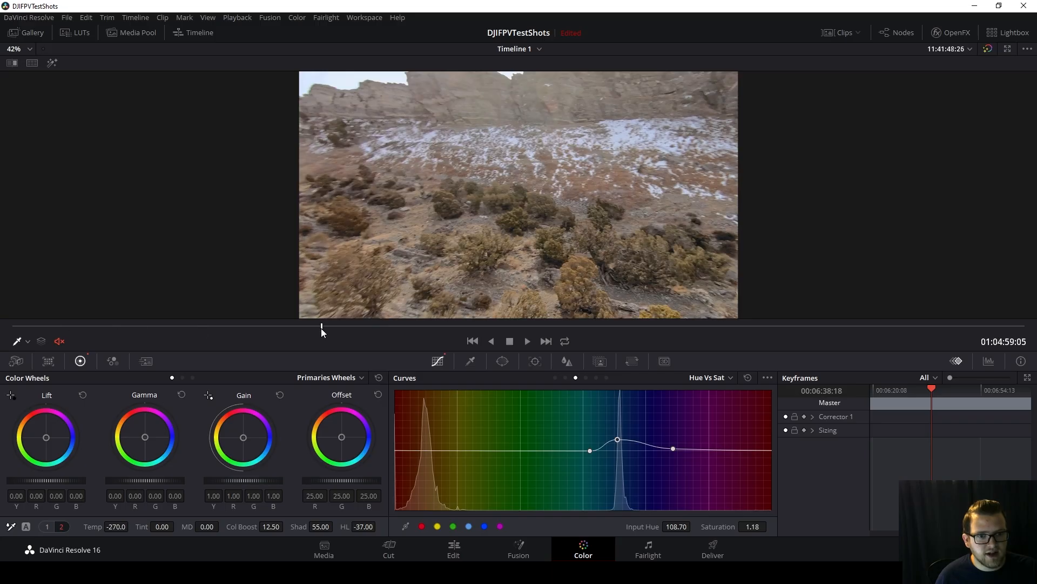
left_click(453, 451)
left_click(396, 450)
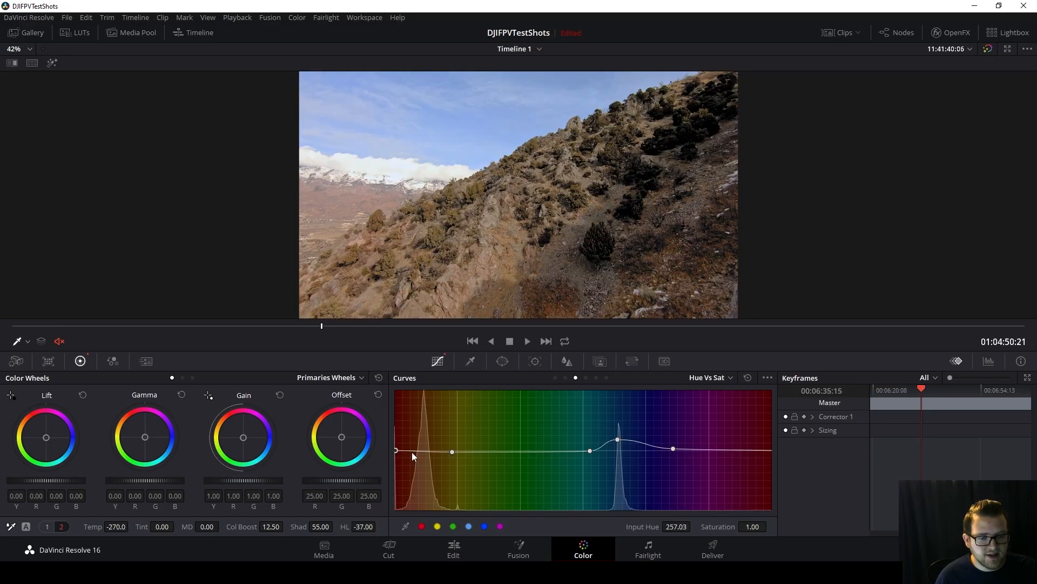
mouse_move(421, 450)
left_mouse_down()
mouse_move(426, 394)
mouse_move(420, 453)
left_mouse_up()
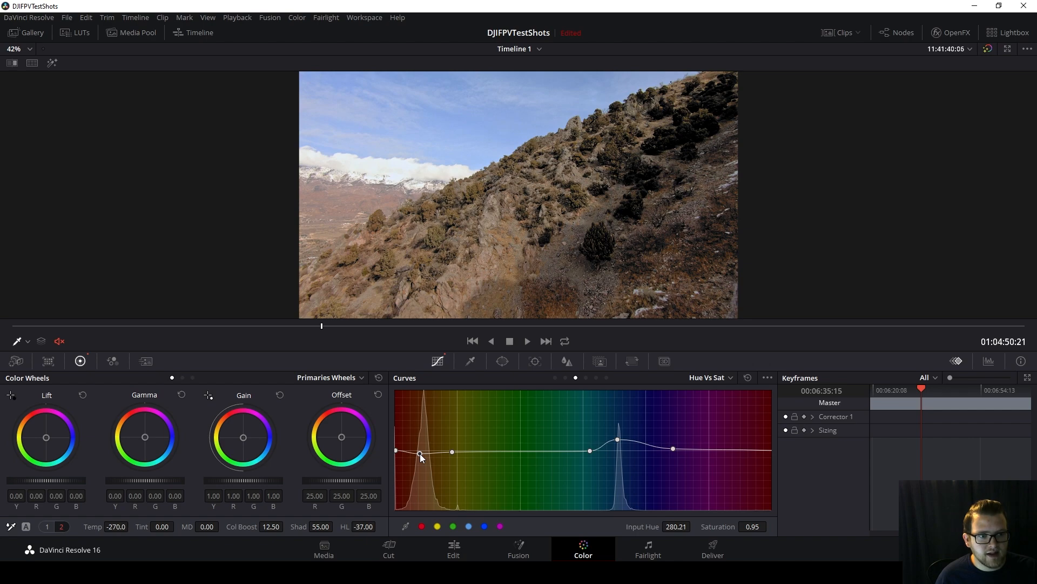
Switch the curve editor to Hue Vs Lum
left_click(710, 377)
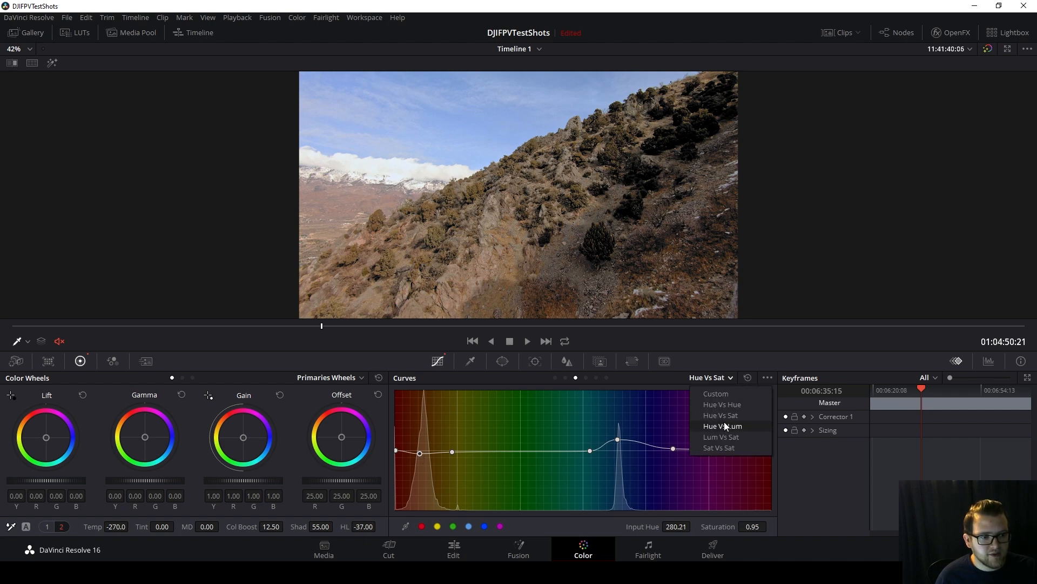
left_click(724, 425)
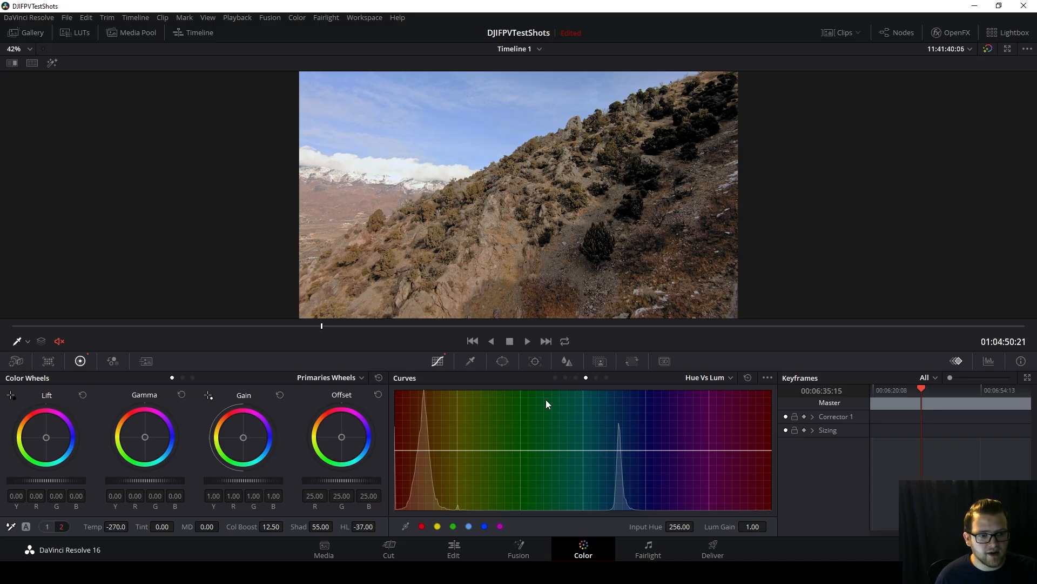
Try lowering the sky blues' luminance to 0.99 at input hue 108.19, and reset the Hue Vs Lum curve
left_click(582, 449)
left_click(657, 450)
mouse_move(616, 450)
left_mouse_down()
mouse_move(613, 482)
mouse_move(616, 372)
mouse_move(619, 453)
left_mouse_up()
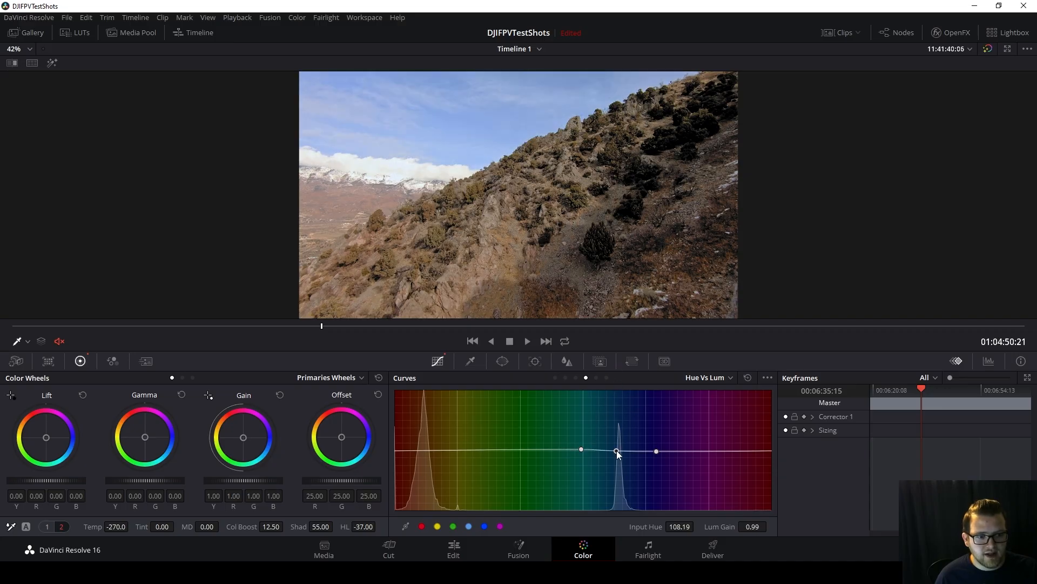
left_click(749, 378)
Add Hue Vs Lum points around the orange hues and raise the luminance gain to 1.06 at input hue 284.33
left_click(463, 450)
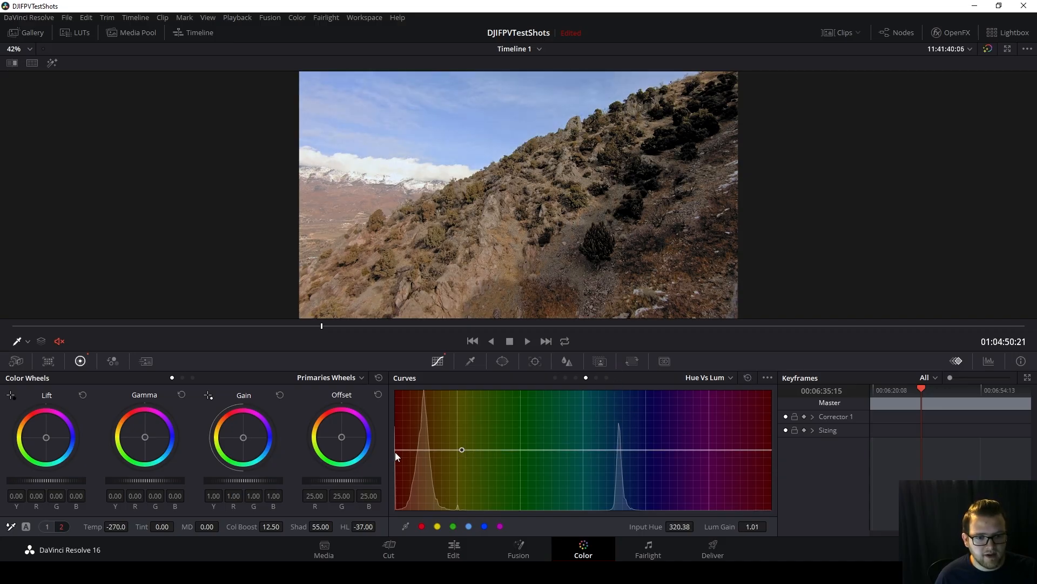
left_click(394, 452)
mouse_move(421, 449)
left_mouse_down()
mouse_move(419, 358)
mouse_move(422, 412)
mouse_move(411, 388)
mouse_move(427, 419)
mouse_move(424, 447)
left_mouse_up()
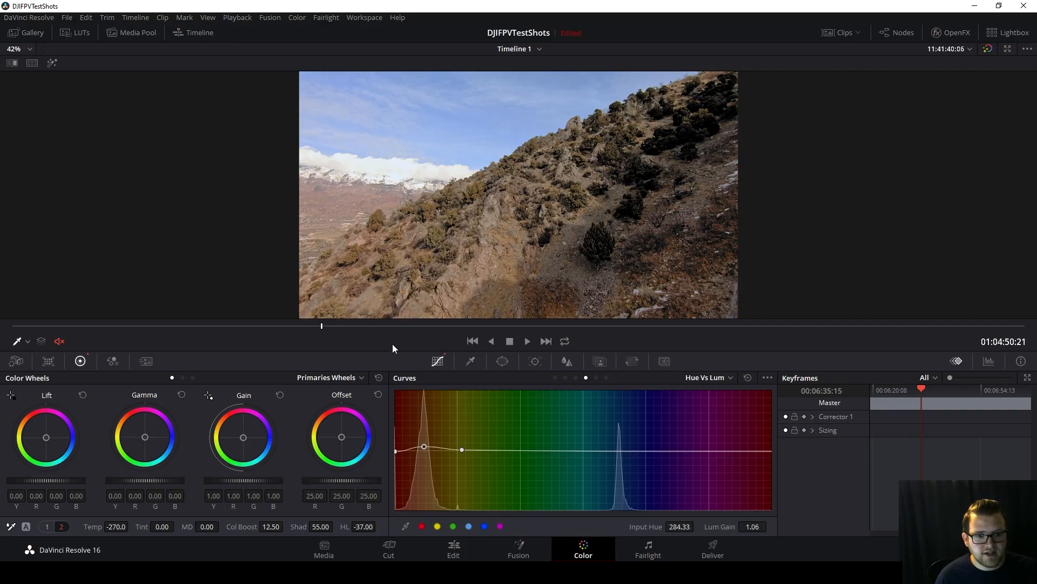
At frame 01:05:02:13, try the orange luminance gain at 1.28 and settle on 1.08 at input hue 283.30
left_click_drag(374, 326, 912, 323)
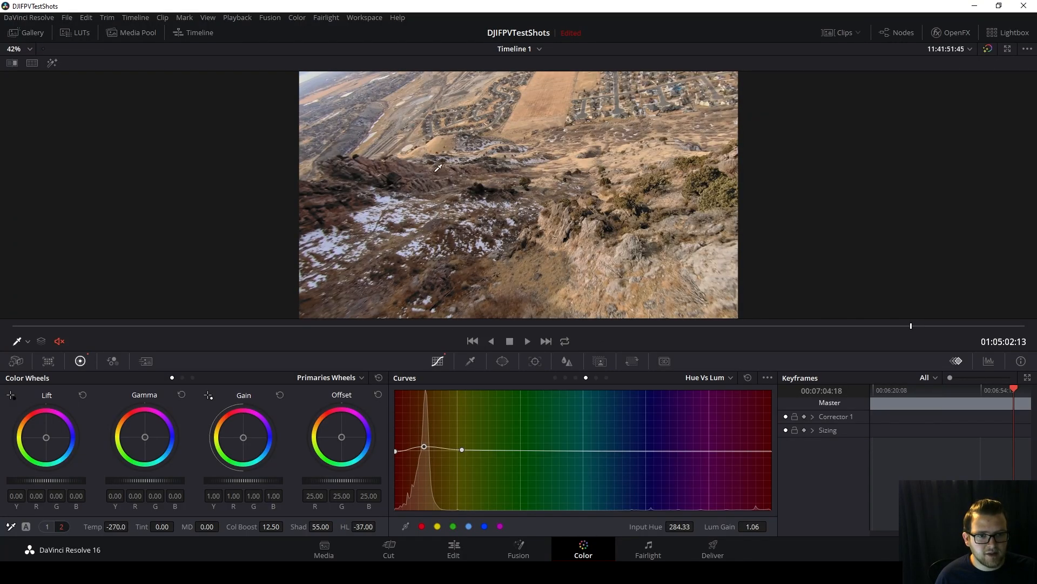
mouse_move(425, 448)
left_mouse_down()
mouse_move(413, 402)
mouse_move(414, 433)
mouse_move(416, 423)
mouse_move(427, 436)
left_mouse_up()
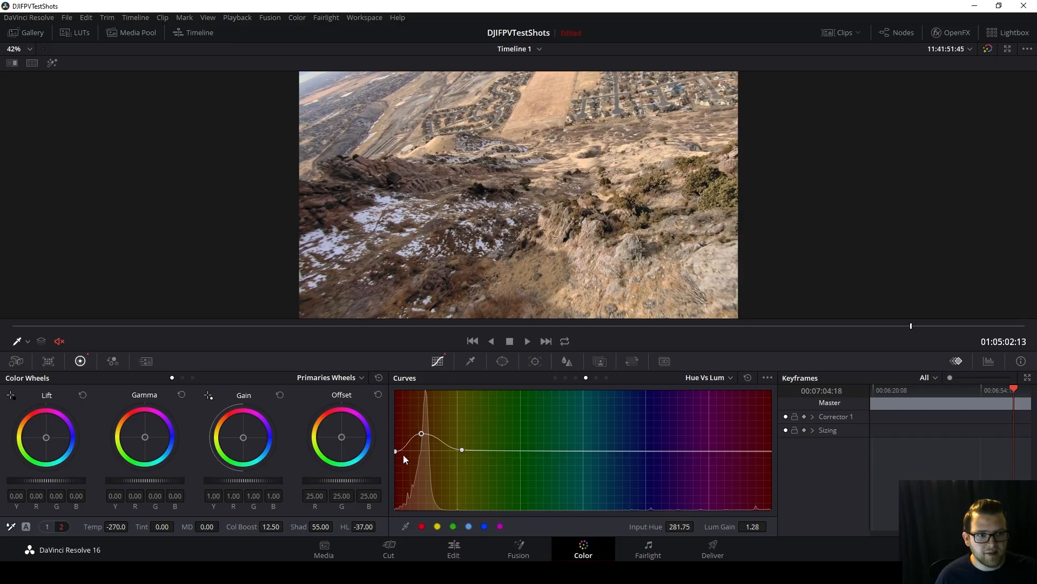
left_click_drag(423, 435, 425, 446)
Review the graded clip at several frames and compare frame 01:04:51:12 with and without the grade
left_click_drag(199, 327, 671, 324)
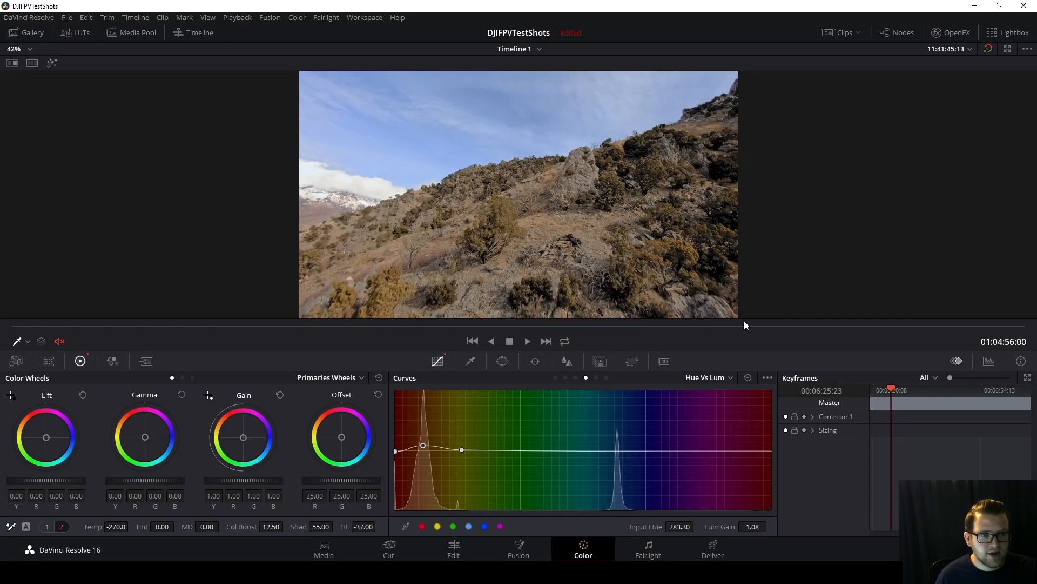
left_click_drag(744, 324, 208, 327)
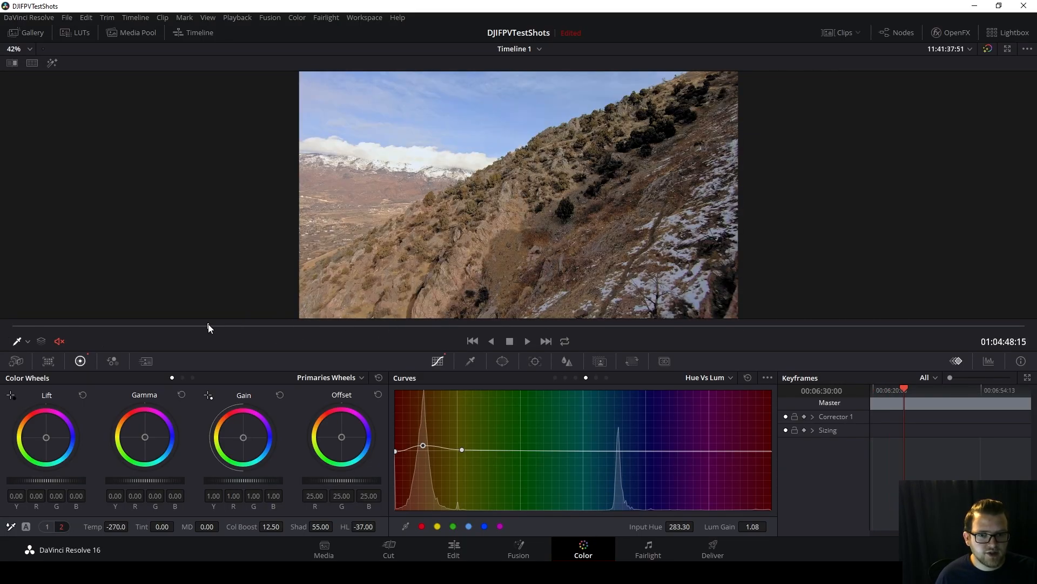
left_click_drag(112, 328, 80, 331)
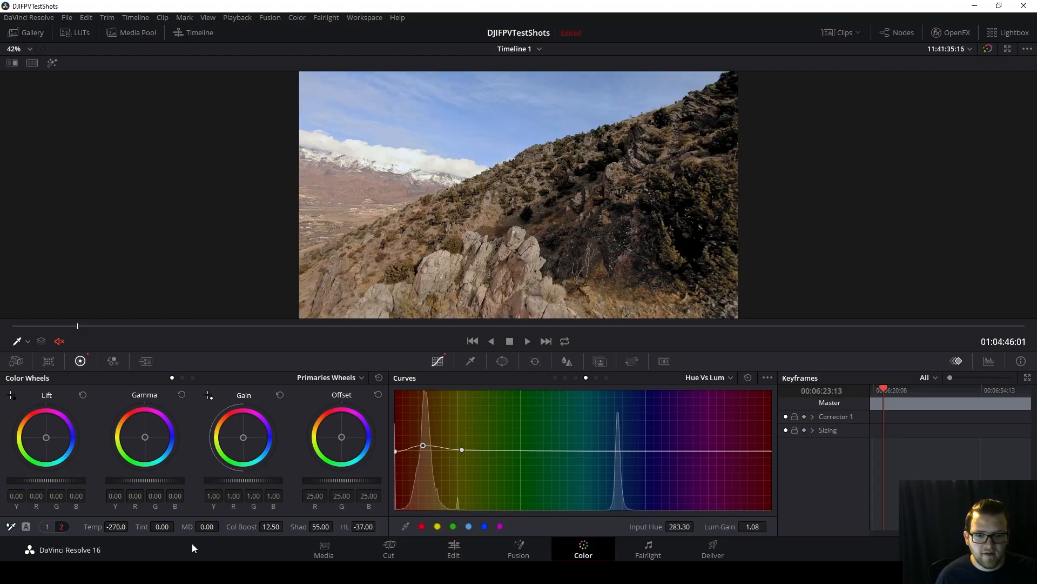
left_click(49, 527)
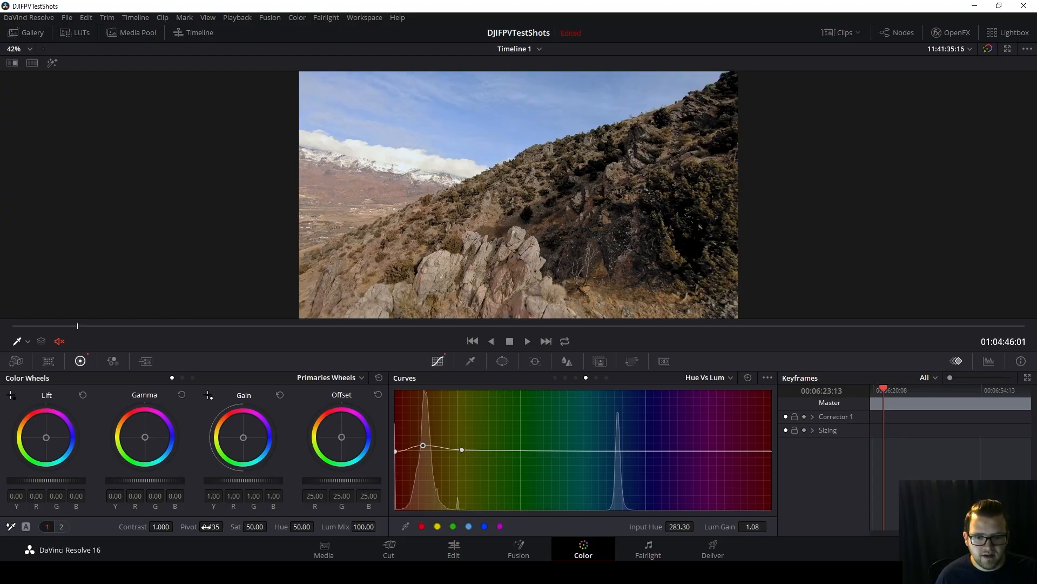
left_click(353, 326)
left_click(989, 49)
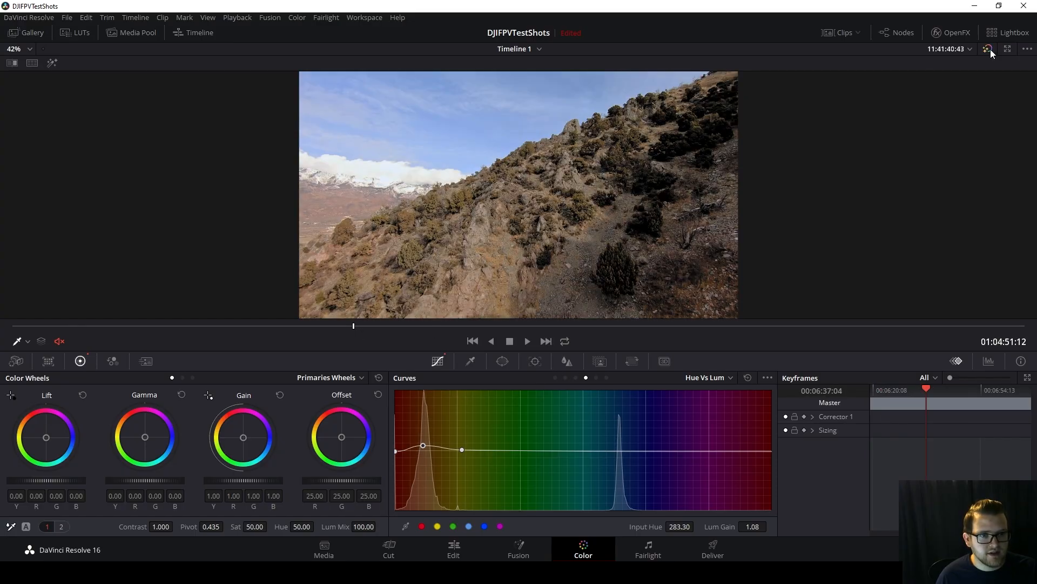
left_click(989, 50)
left_click(989, 49)
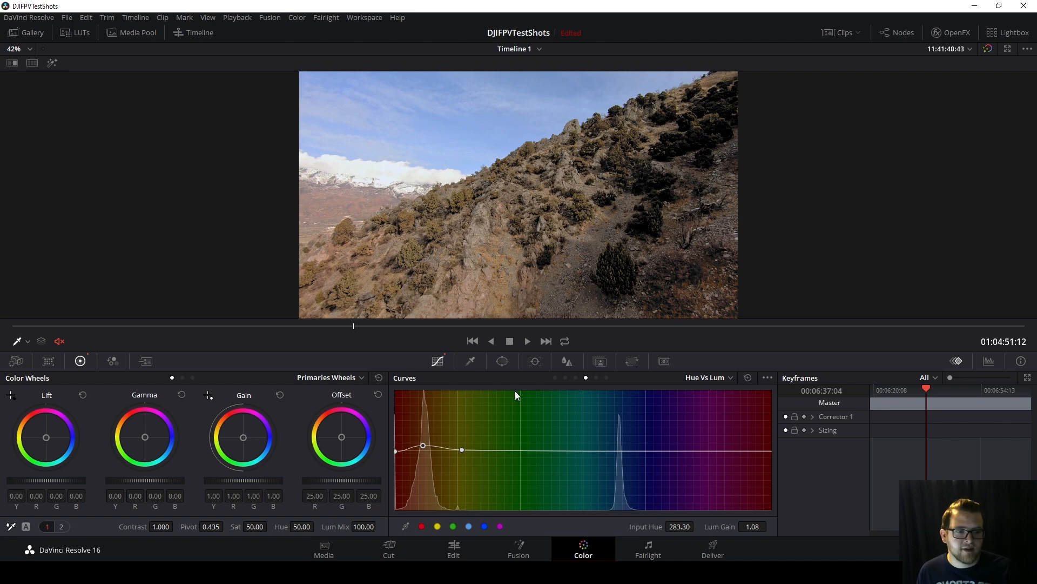
Go to the next clip and lower its highlights to -100.00, judging the effect at frame 01:05:05:18
left_click(546, 342)
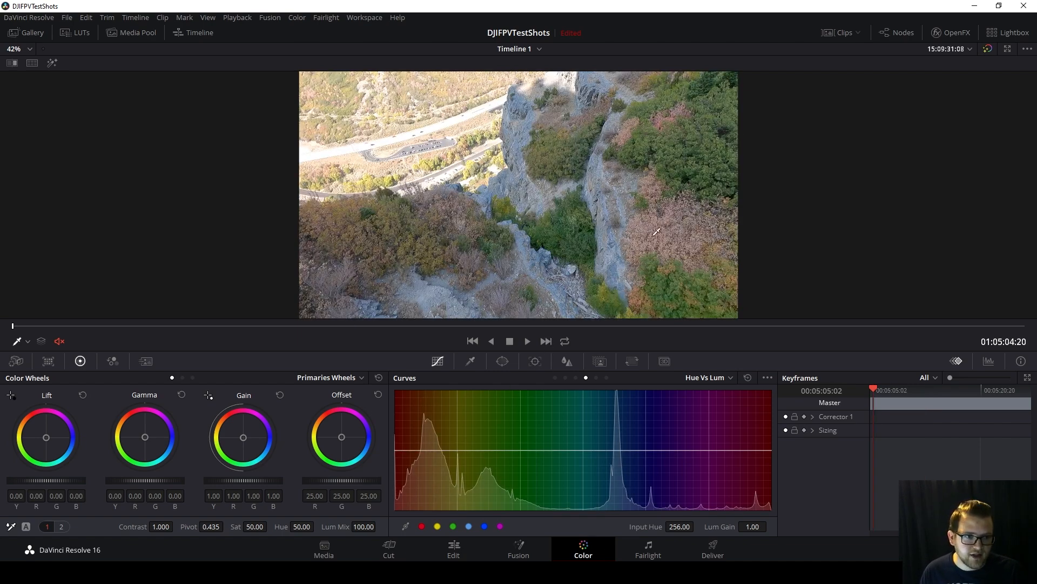
left_click(650, 218)
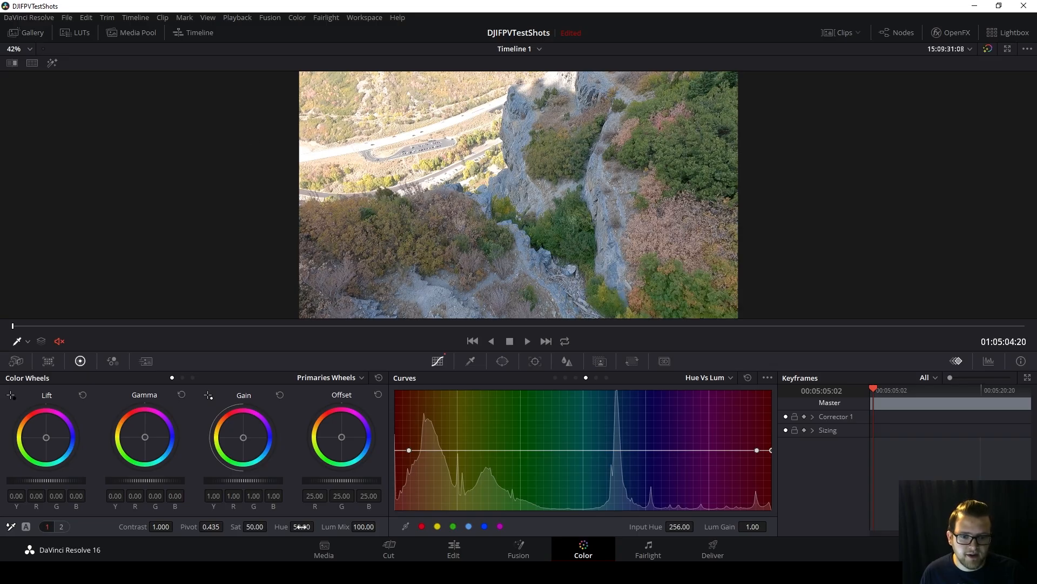
left_click(62, 527)
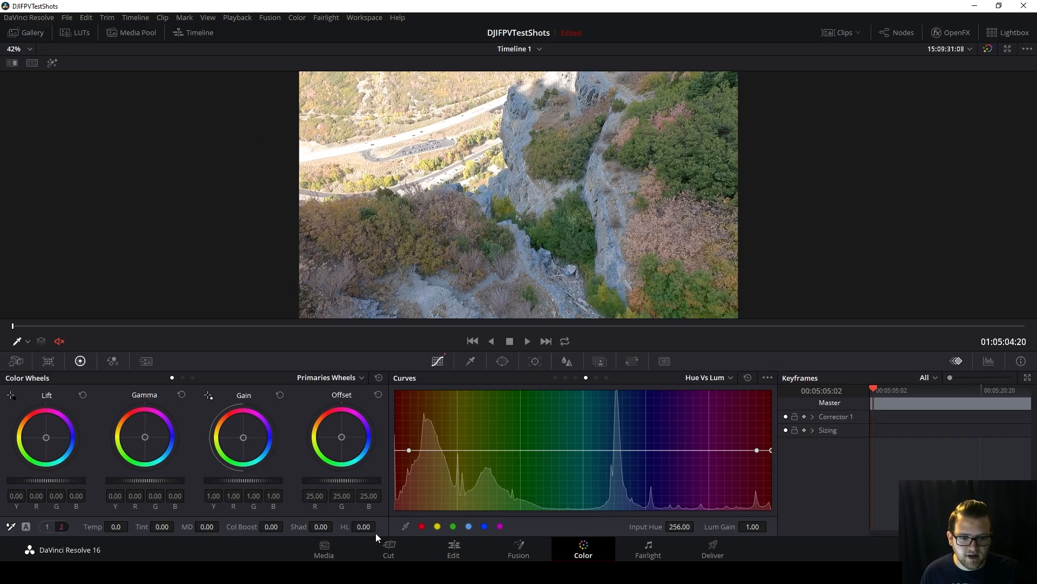
left_click_drag(365, 527, 316, 527)
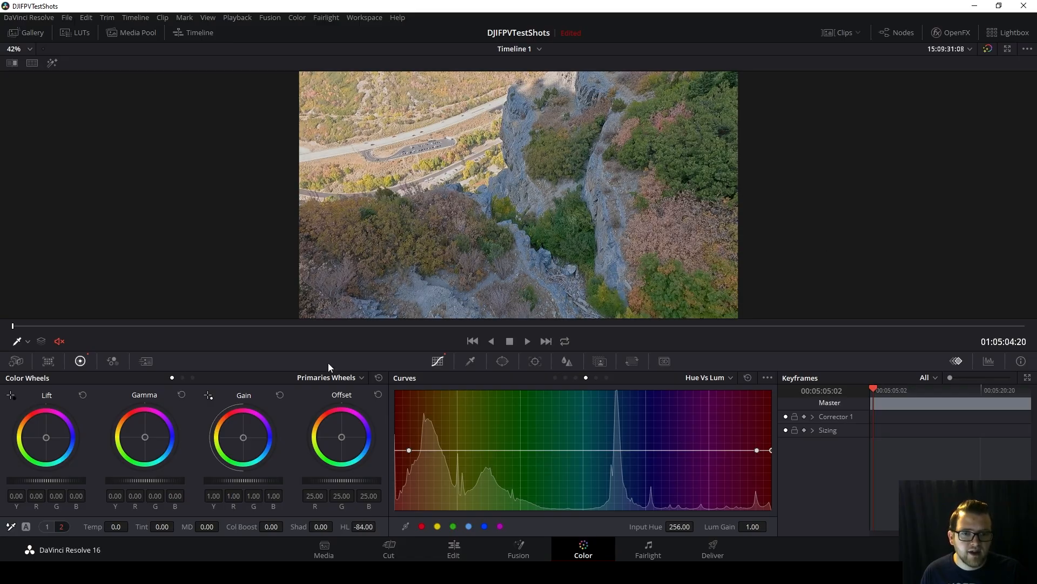
left_click_drag(237, 334, 111, 327)
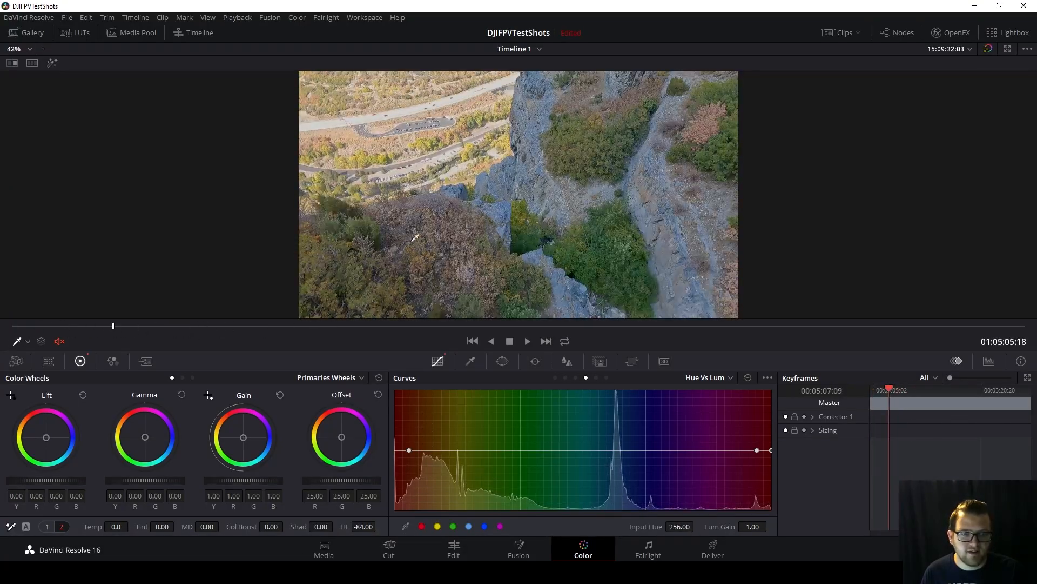
left_click_drag(365, 527, 346, 528)
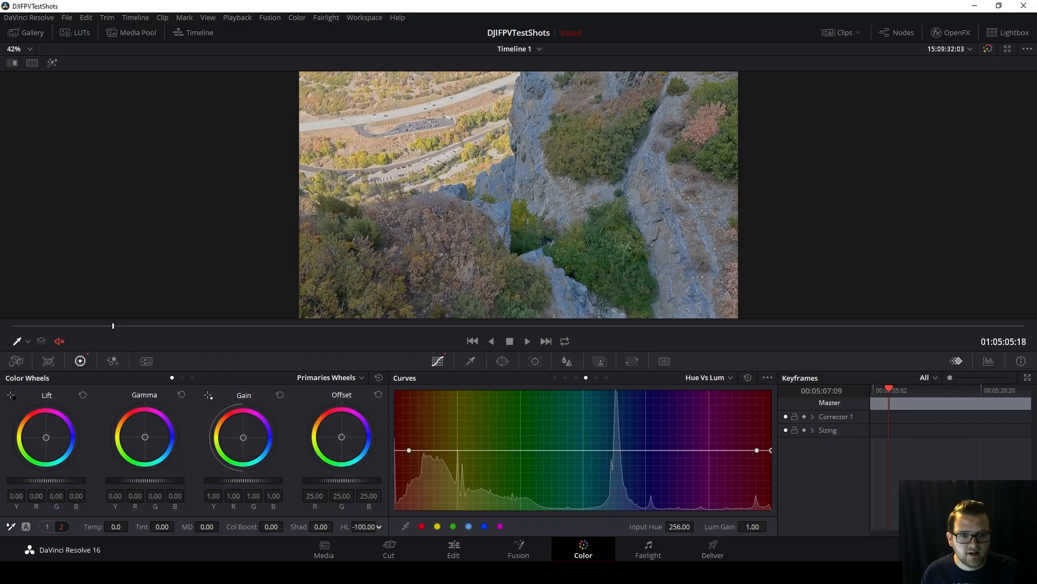
At frame 01:05:05:14, sample the image's blue hues and try lowering their Hue Vs Lum gain to 0.96 at input hue 103.04
left_click_drag(146, 331, 96, 312)
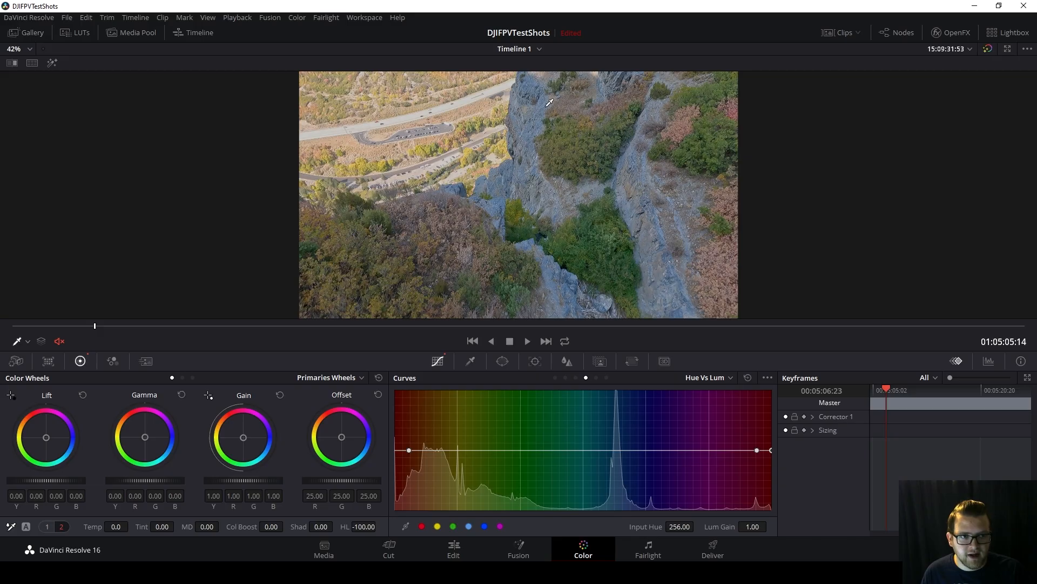
left_click(569, 205)
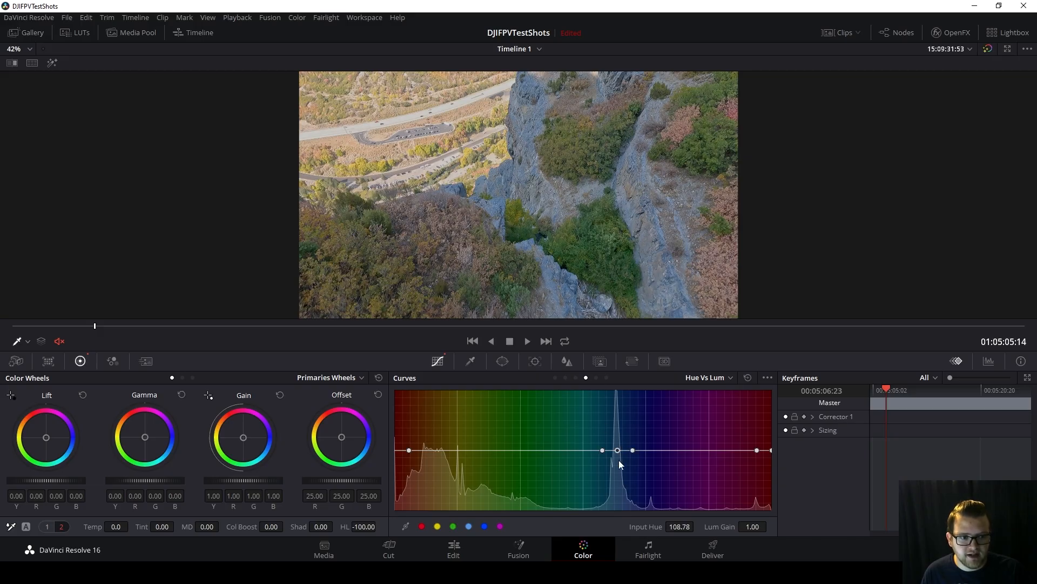
mouse_move(617, 451)
left_mouse_down()
mouse_move(615, 474)
mouse_move(613, 457)
left_mouse_up()
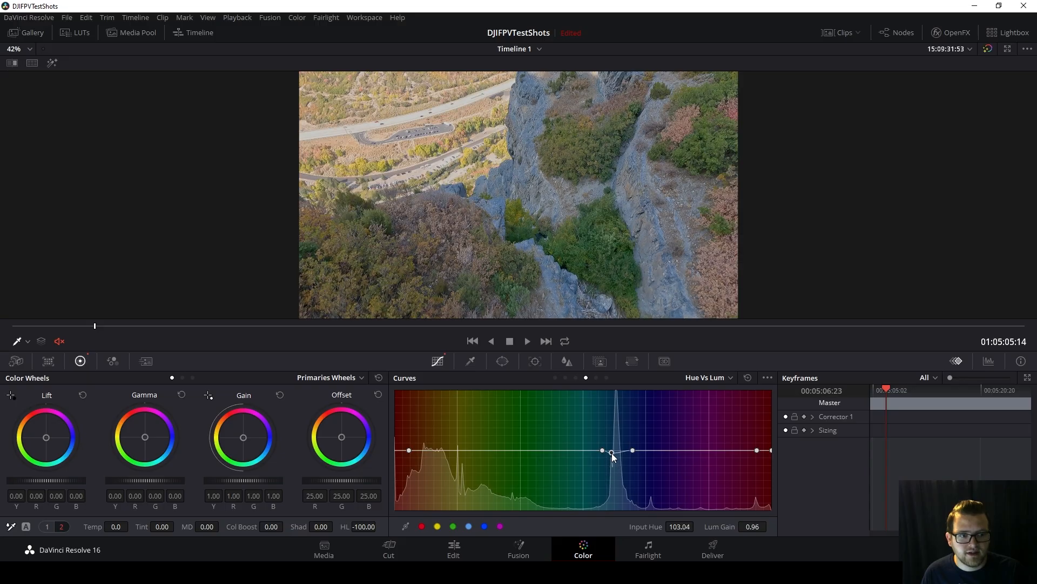
On the Hue Vs Sat curve, sample the bluish rock, lower saturation to 0.26 at input hue 110.25, and compare with and without the grade
left_click(697, 381)
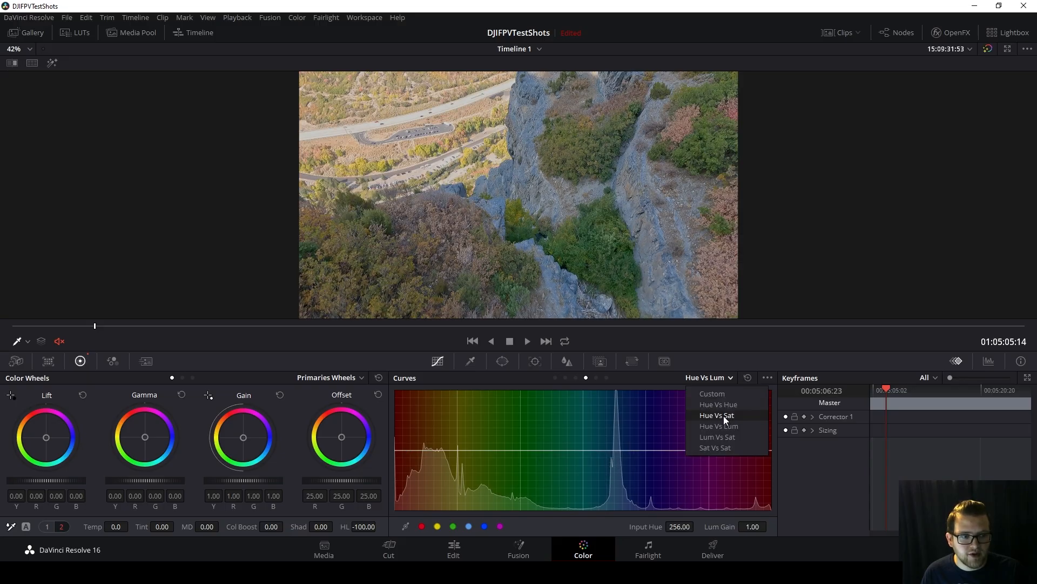
left_click(724, 416)
left_click(577, 301)
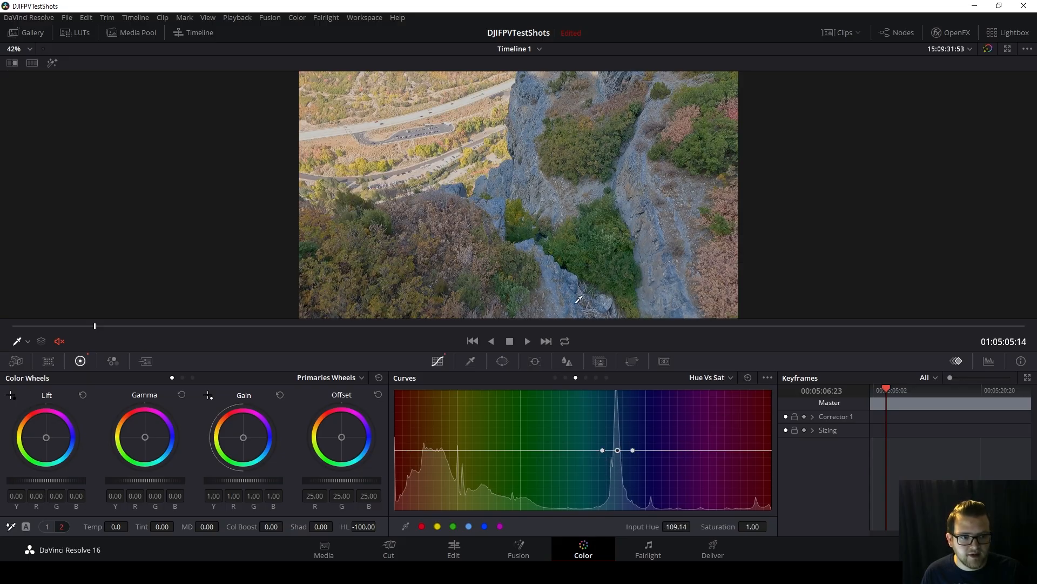
left_click_drag(617, 452, 621, 497)
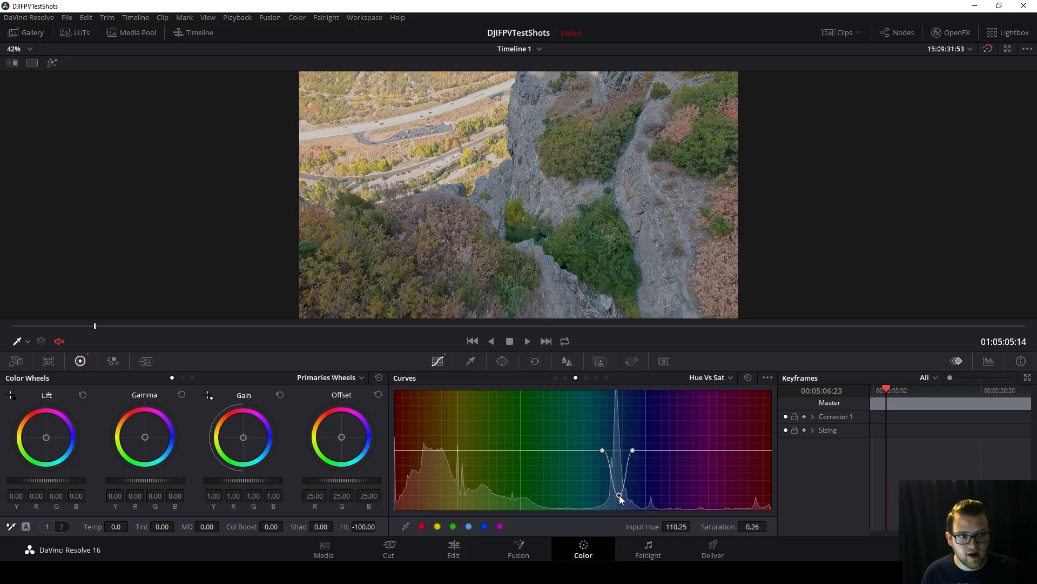
left_click(988, 50)
left_click(988, 54)
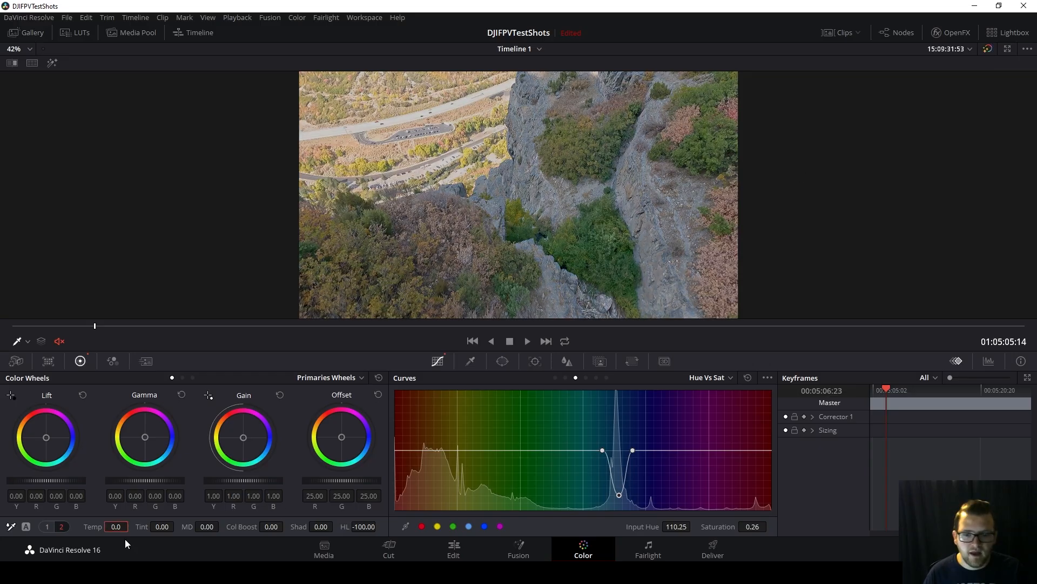
Set the temperature to 30.0 and check the clip around frame 01:05:07:07 before returning to 01:05:05:14
mouse_move(108, 531)
left_mouse_down()
mouse_move(32, 532)
mouse_move(119, 526)
mouse_move(65, 526)
mouse_move(103, 526)
left_mouse_up()
left_click_drag(95, 325, 282, 332)
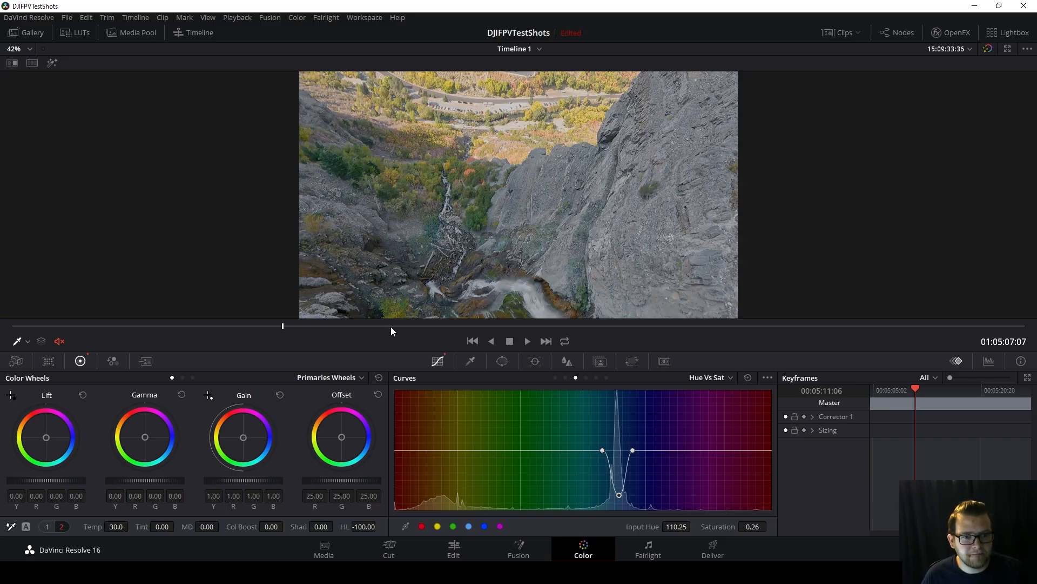
left_click_drag(391, 327, 95, 330)
On the Lum Vs Sat curve, lower saturation to 0.00 at input luminance 0.15 and pull the black end down too
left_click(720, 377)
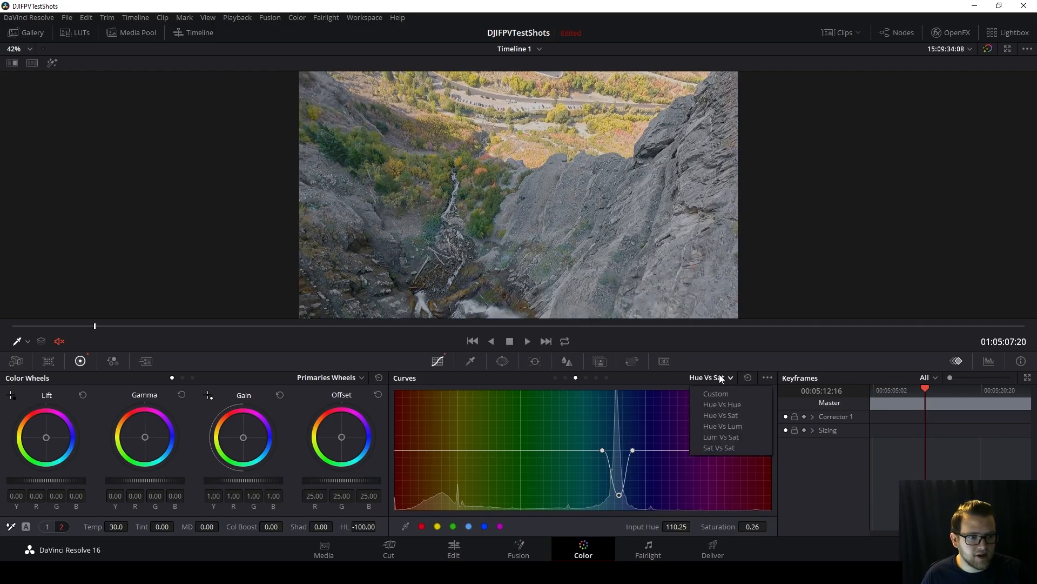
left_click(727, 436)
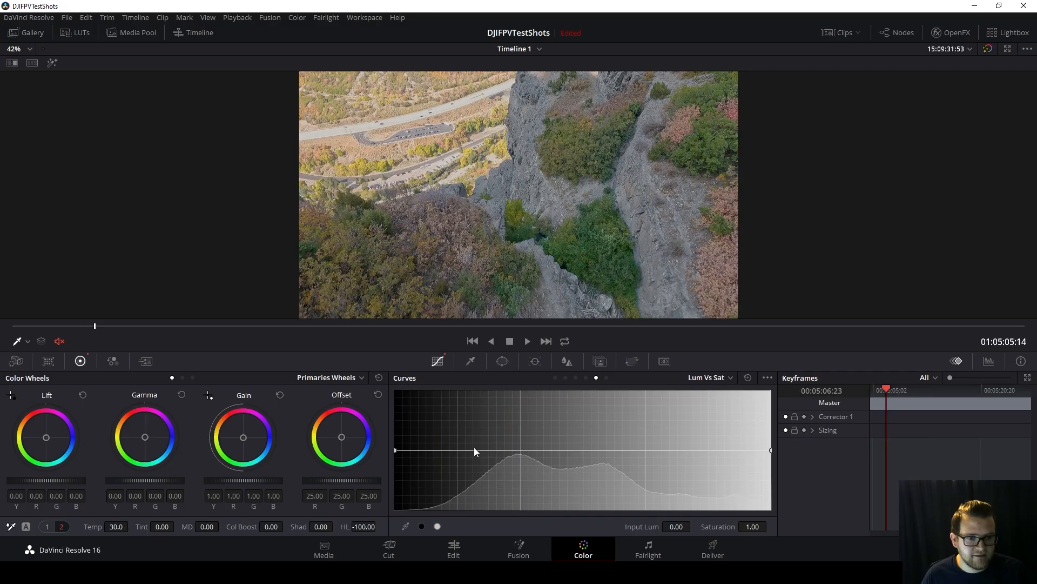
left_click_drag(475, 447, 454, 541)
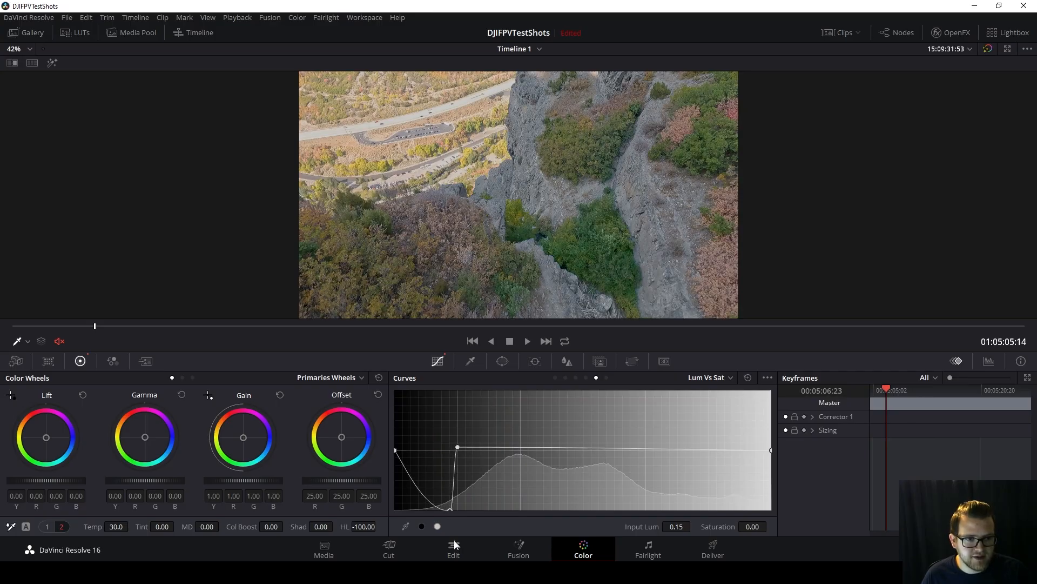
left_click_drag(396, 450, 393, 530)
At frame 01:05:04:20, add Hue Vs Hue points around the yellows and greens and rotate input hue 317.29 by 25.71
left_click(723, 378)
left_click(713, 400)
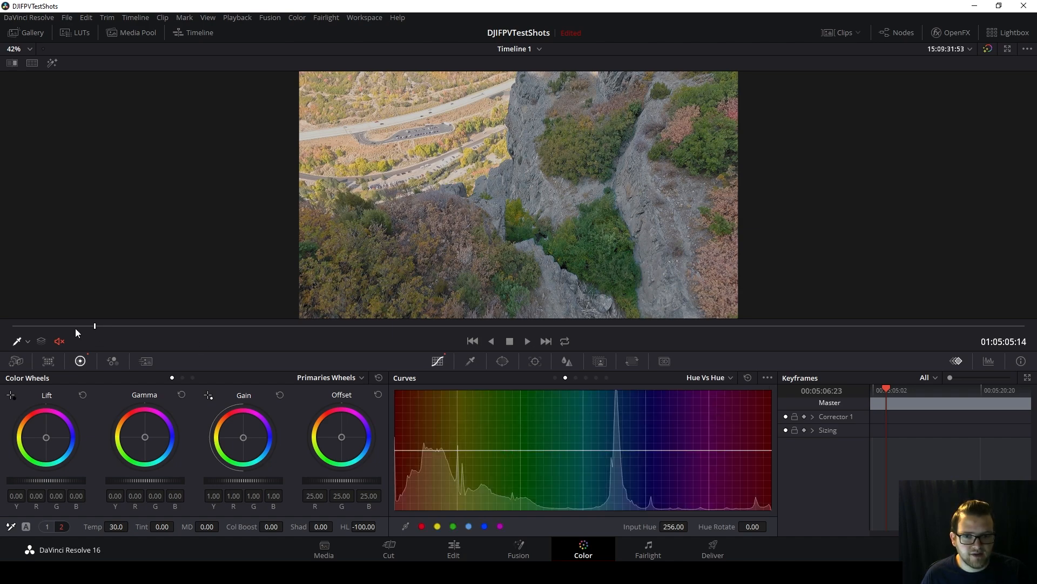
left_click_drag(76, 329, 10, 328)
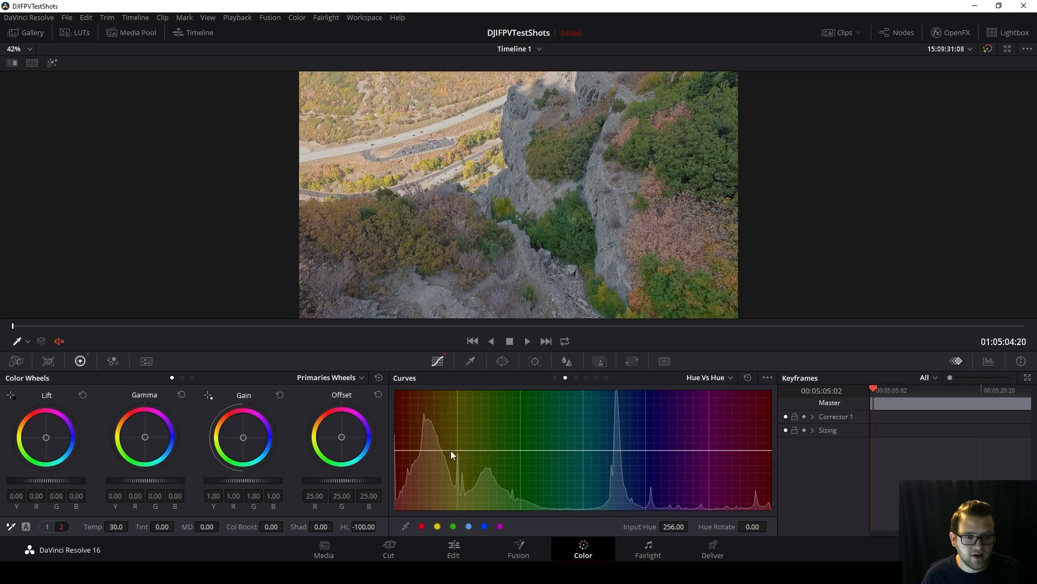
mouse_move(445, 450)
left_mouse_down()
mouse_move(479, 441)
mouse_move(481, 413)
mouse_move(481, 459)
mouse_move(491, 415)
mouse_move(520, 385)
mouse_move(468, 440)
mouse_move(463, 425)
mouse_move(466, 449)
mouse_move(490, 392)
mouse_move(469, 417)
mouse_move(493, 496)
mouse_move(599, 462)
mouse_move(506, 476)
mouse_move(575, 466)
mouse_move(552, 474)
mouse_move(461, 459)
mouse_move(470, 461)
mouse_move(450, 409)
mouse_move(450, 449)
mouse_move(458, 442)
left_mouse_up()
left_click(551, 447)
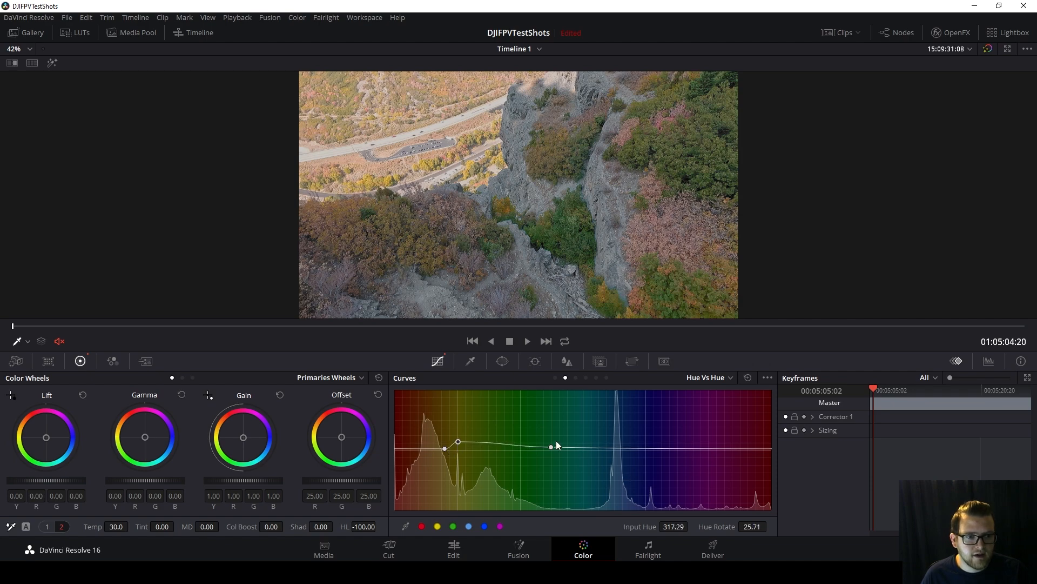
Compare the frame with and without the grade, and add a Hue Vs Hue point rotating the orange input hue 279.69 by -9.64
left_click(991, 49)
left_click(990, 48)
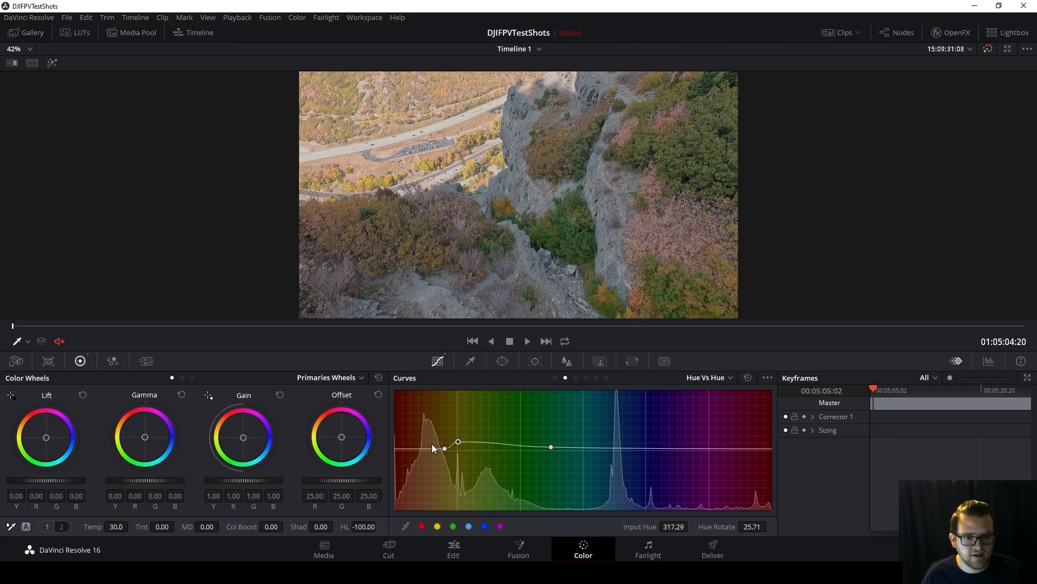
left_click_drag(396, 448, 419, 453)
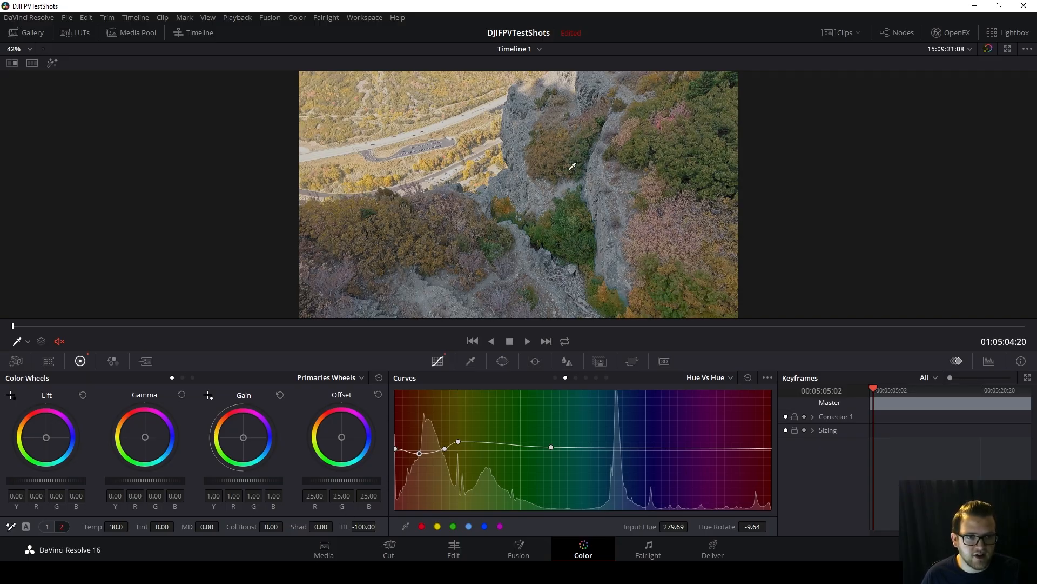
On the Custom curve, add a point in the highlights and one in the shadows, pulling the shadows slightly down
left_click(723, 380)
left_click(725, 391)
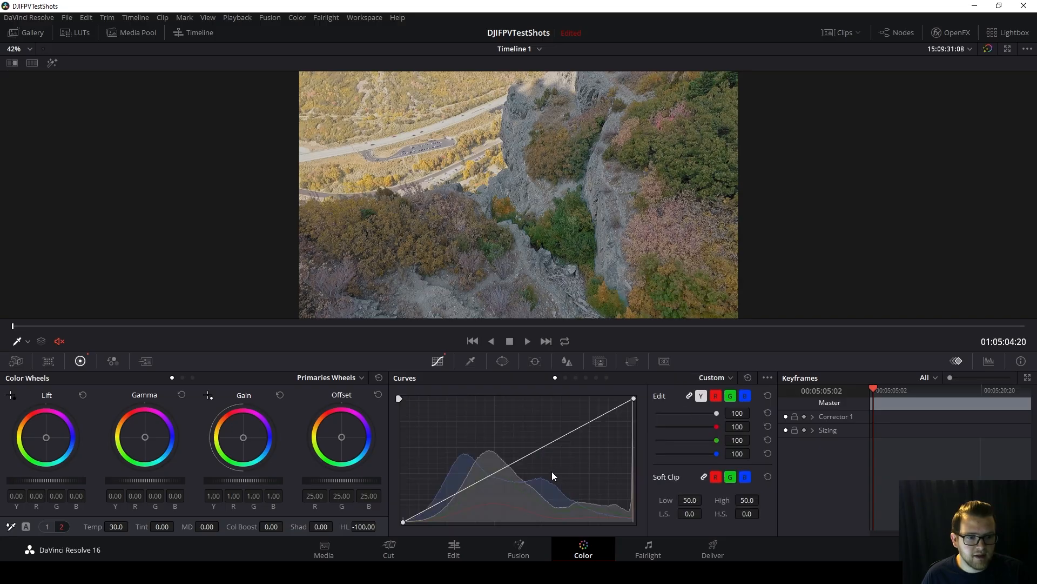
left_click(566, 440)
mouse_move(475, 485)
left_mouse_down()
mouse_move(475, 501)
mouse_move(547, 549)
mouse_move(471, 502)
mouse_move(463, 480)
mouse_move(472, 491)
left_mouse_up()
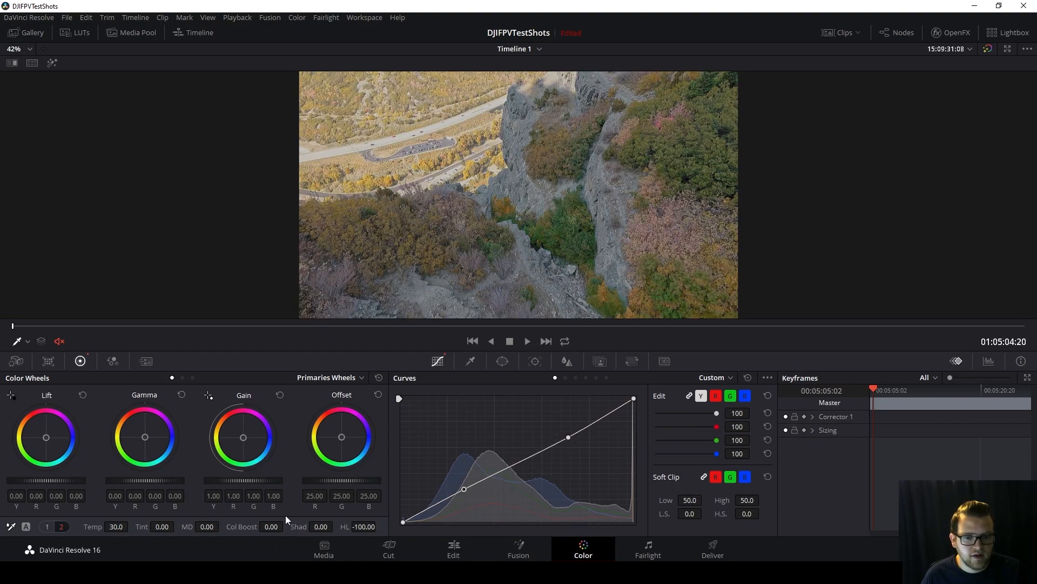
Set the contrast to 1.108 and check the clip through to frame 01:05:12:19
left_click(47, 525)
mouse_move(161, 527)
left_mouse_down()
mouse_move(176, 526)
mouse_move(166, 526)
left_mouse_up()
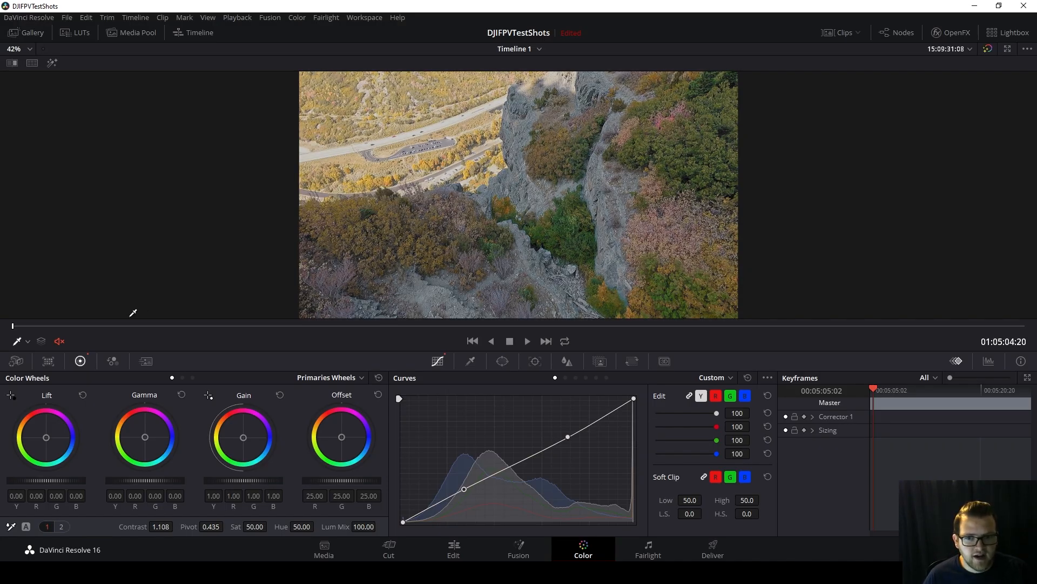
left_click(95, 328)
left_click_drag(94, 328, 886, 335)
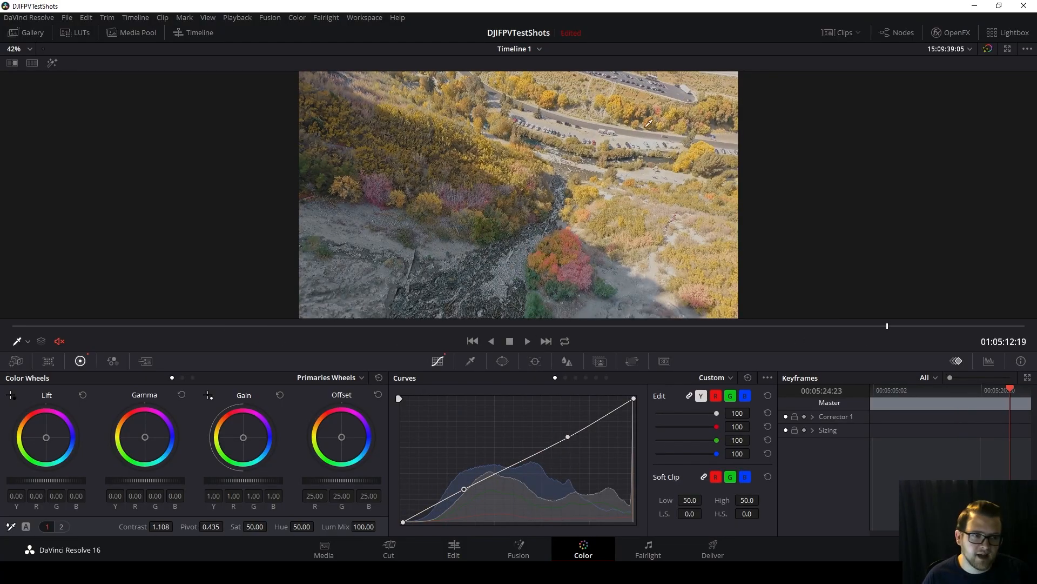
At frame 01:05:07:02, set the overall saturation to 50.60
left_click(469, 327)
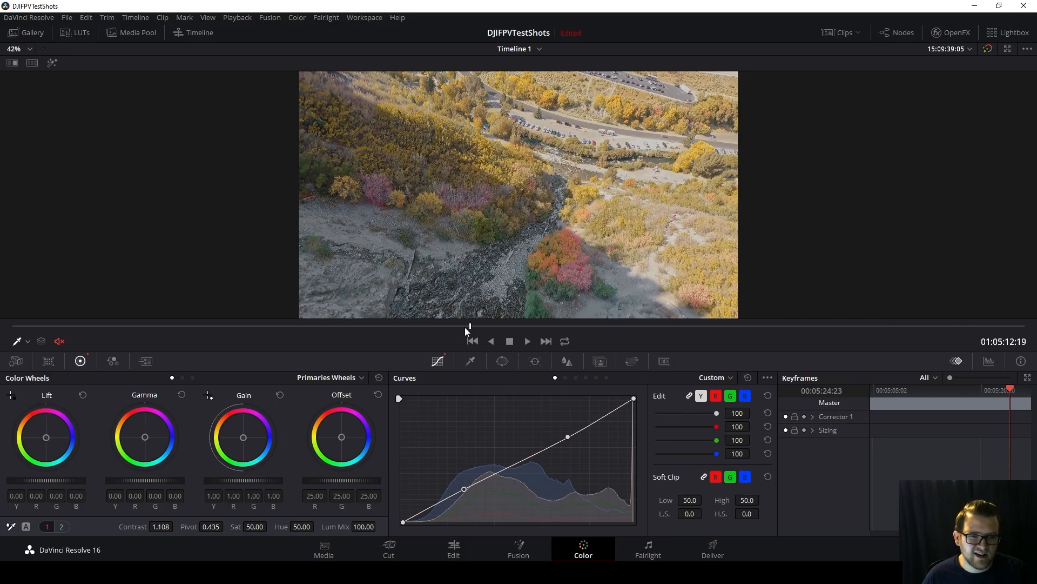
left_click_drag(468, 330, 261, 331)
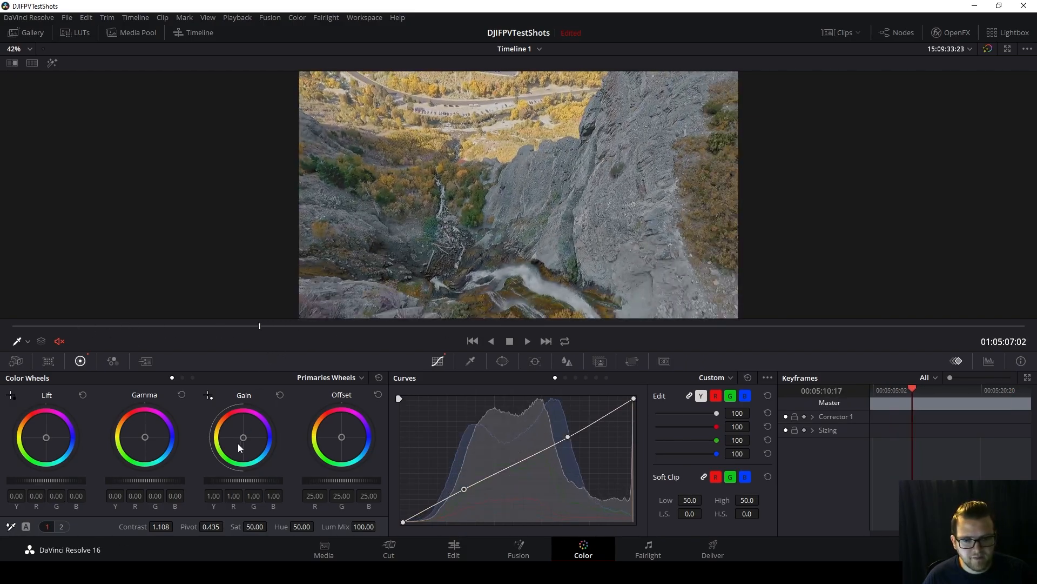
left_click_drag(250, 529, 270, 526)
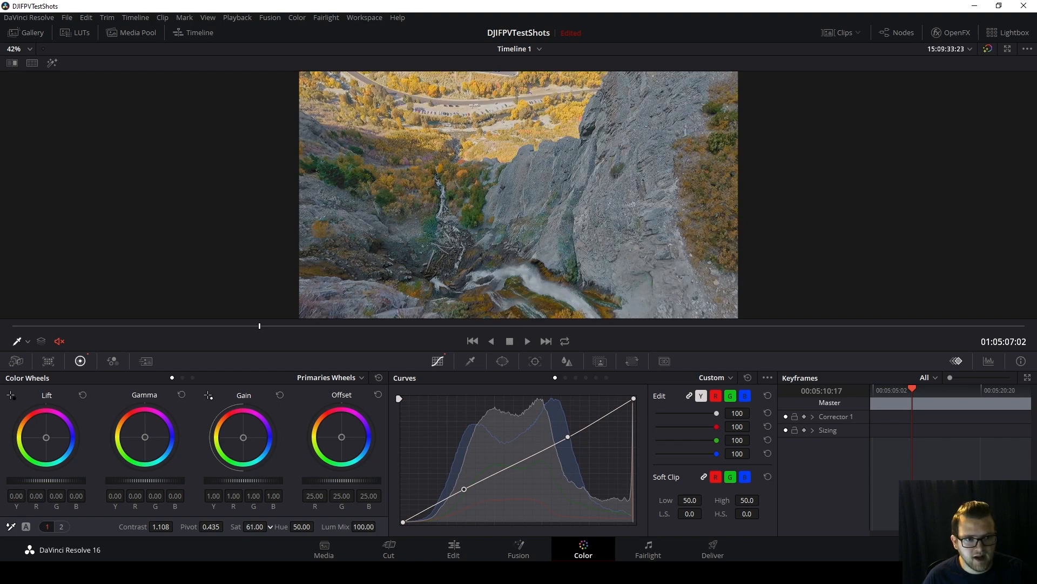
left_click_drag(255, 526, 248, 526)
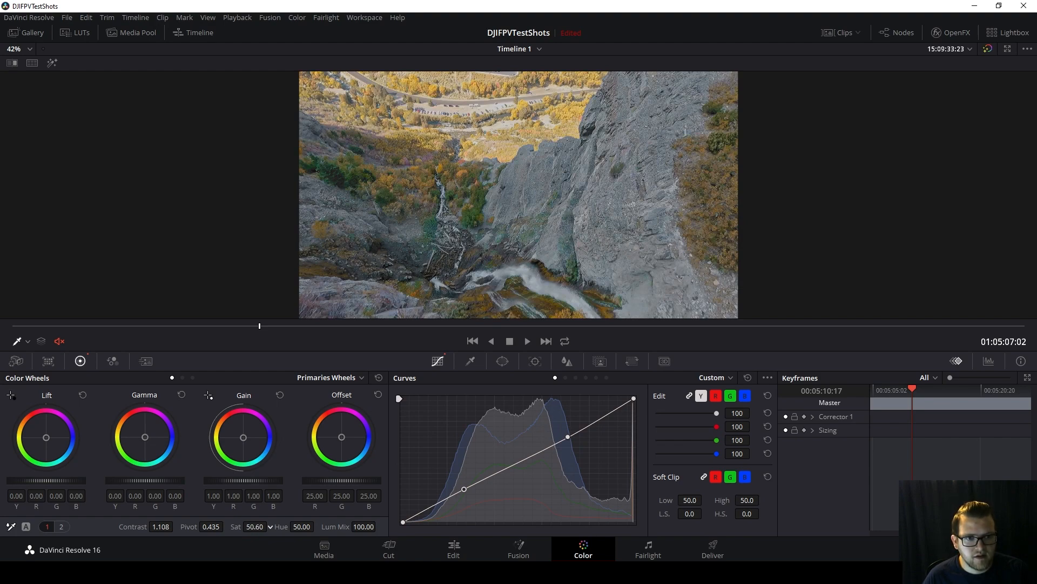
Widen the Hue Vs Sat dip around the greens, with input hue 0.03 at saturation 0.80, and check the clip up to 01:05:11:21
left_click(713, 378)
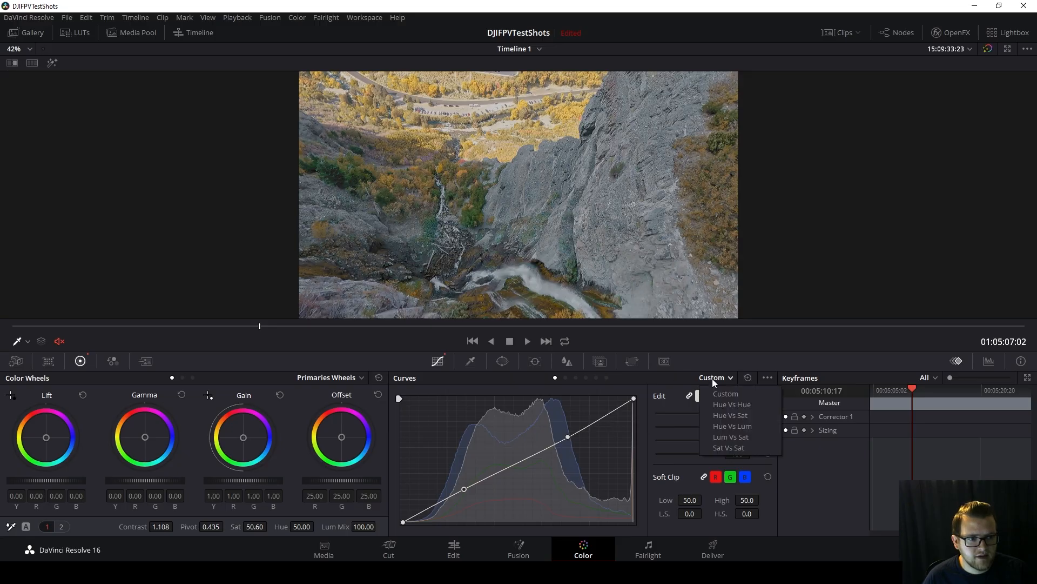
left_click(731, 404)
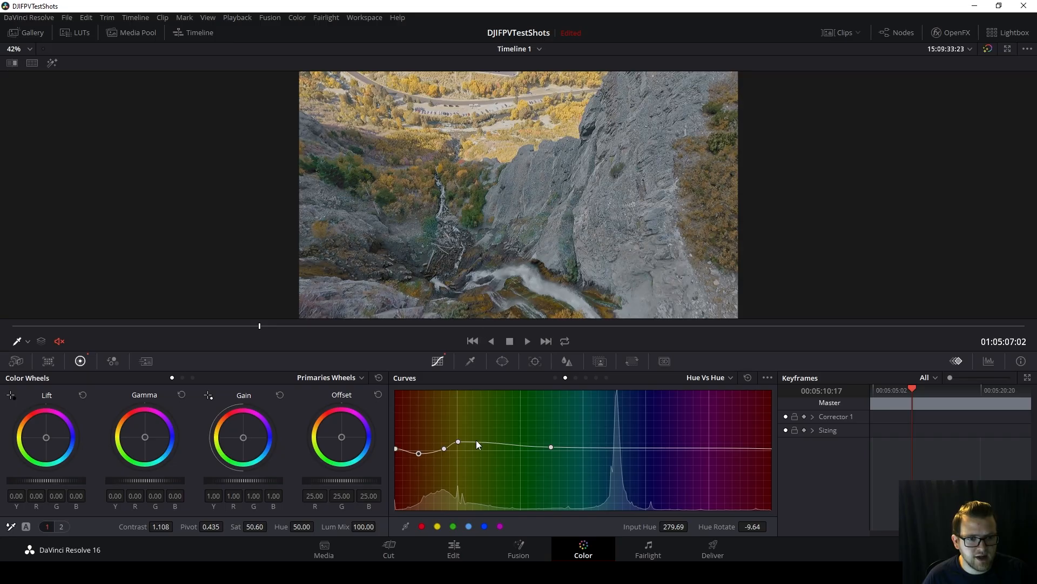
left_click(715, 380)
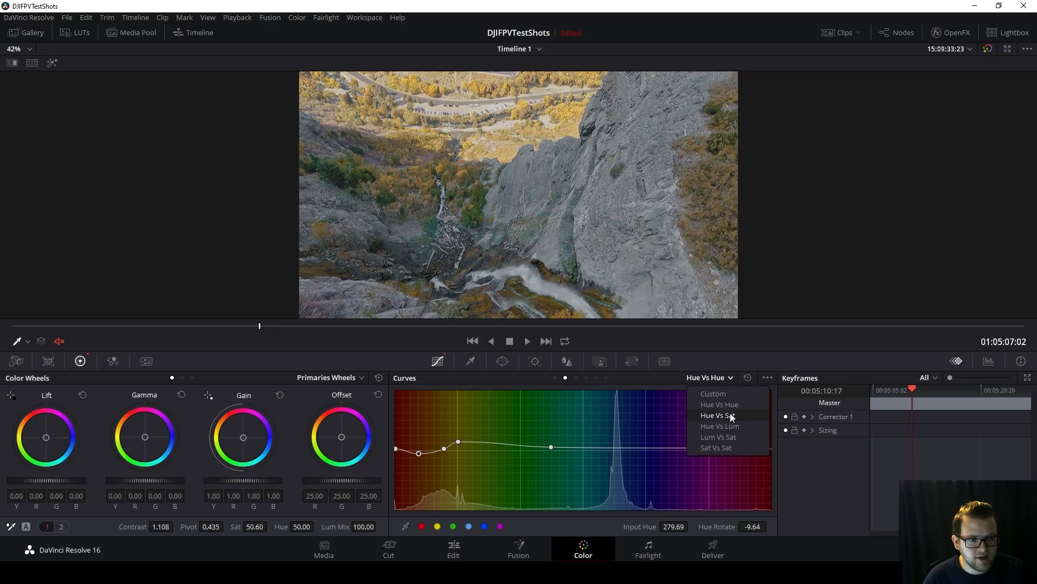
left_click(730, 413)
left_click(486, 448)
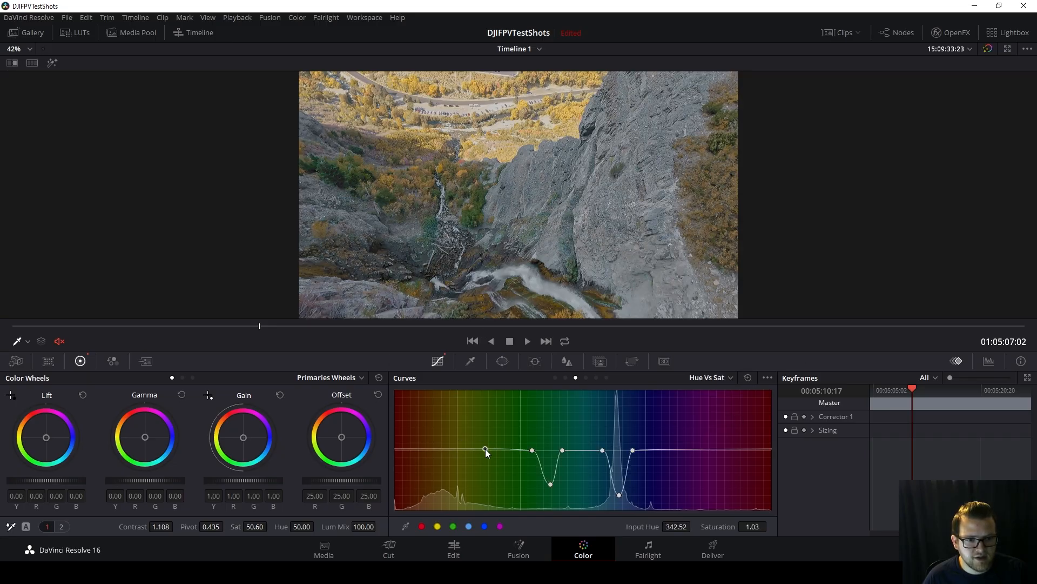
left_click(584, 450)
left_click_drag(563, 450, 503, 462)
left_click_drag(260, 326, 232, 358)
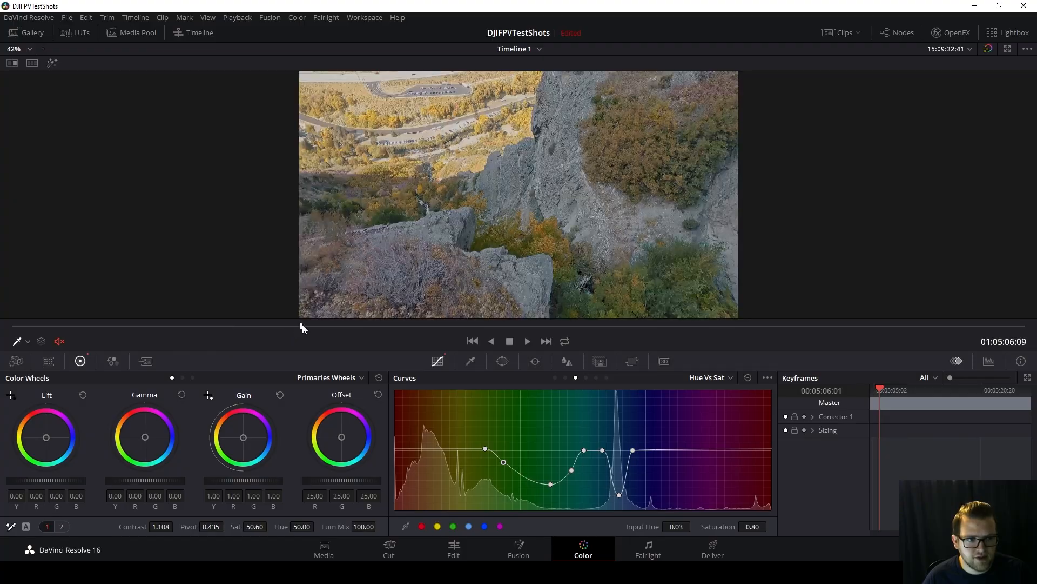
left_click_drag(303, 328, 786, 326)
Bring up the Hue Vs Hue curve and compare frame 01:05:08:19 with and without the grade
left_click(712, 377)
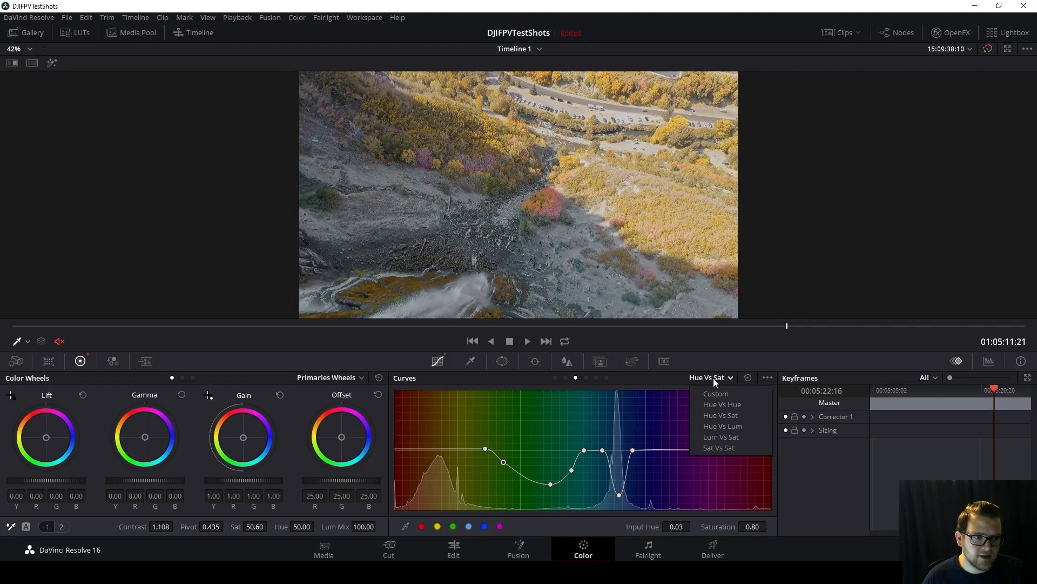
left_click(725, 404)
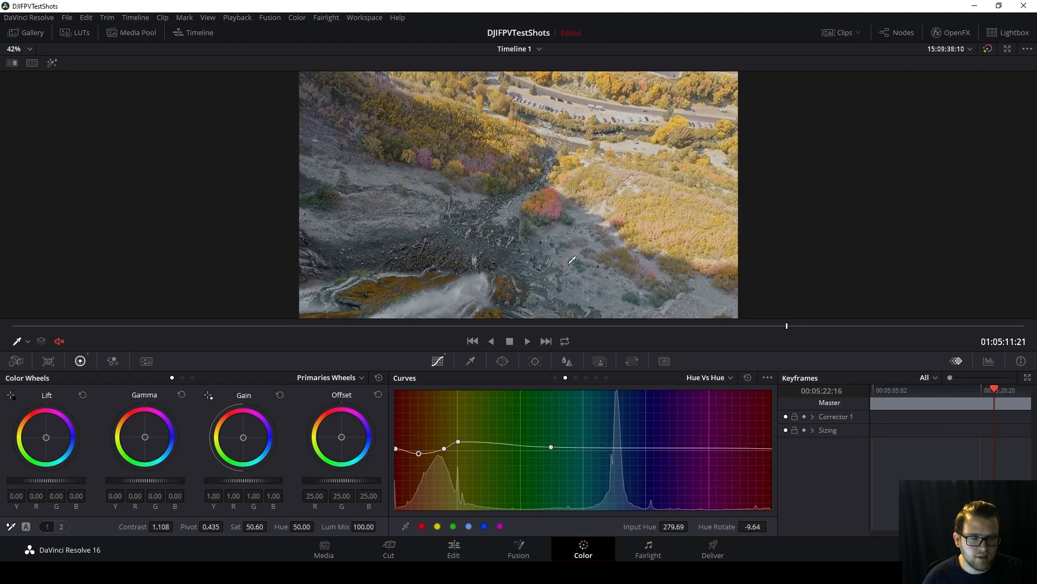
left_click_drag(709, 325, 447, 326)
left_click(988, 50)
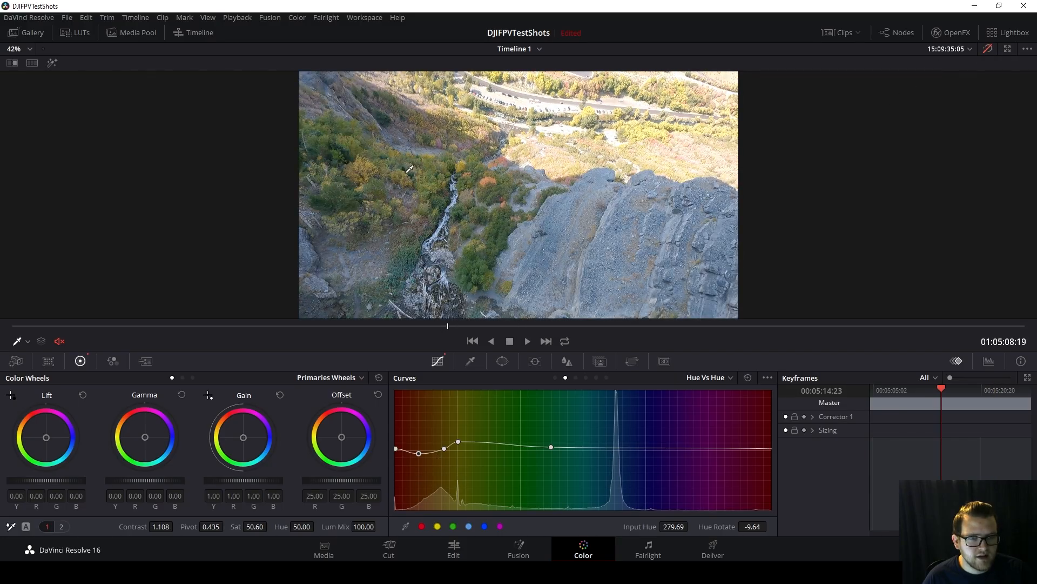
left_click(988, 49)
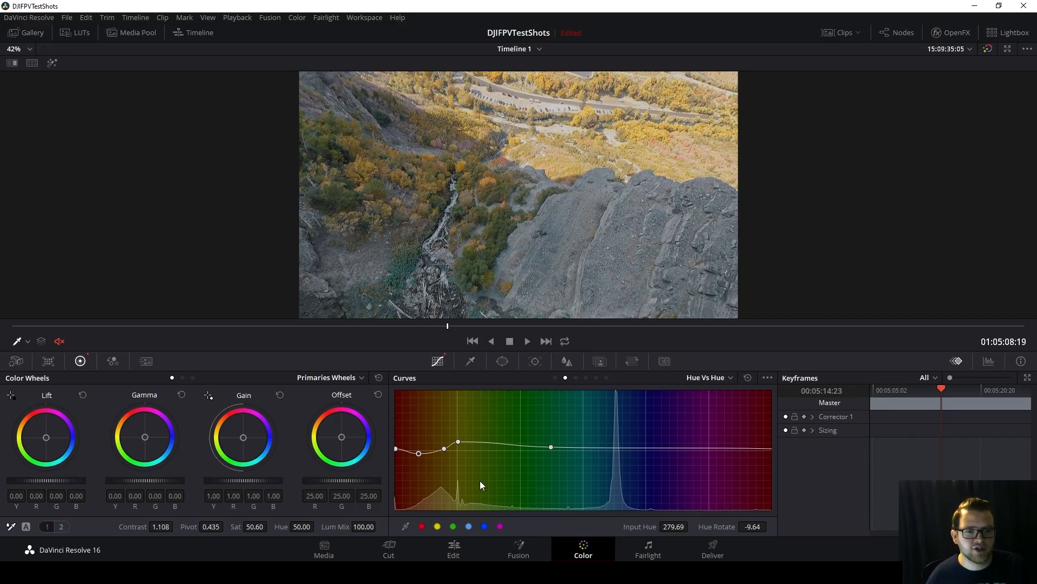
Move the yellow-green Hue Vs Hue point to input hue 325.01 with rotation 11.25, and check the grade across the clip up to 01:05:10:09
left_click(459, 442)
mouse_move(458, 441)
left_mouse_down()
mouse_move(484, 469)
mouse_move(473, 451)
left_mouse_up()
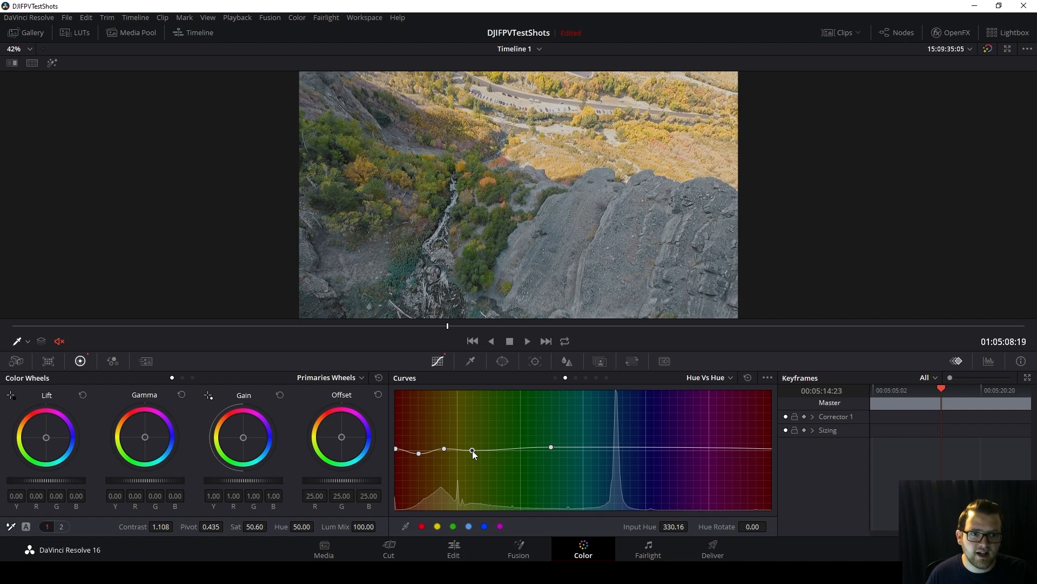
mouse_move(472, 449)
left_mouse_down()
mouse_move(454, 459)
mouse_move(448, 430)
mouse_move(446, 439)
mouse_move(476, 446)
mouse_move(462, 448)
mouse_move(465, 457)
mouse_move(467, 447)
left_mouse_up()
key("shift+d")
key("shift+d")
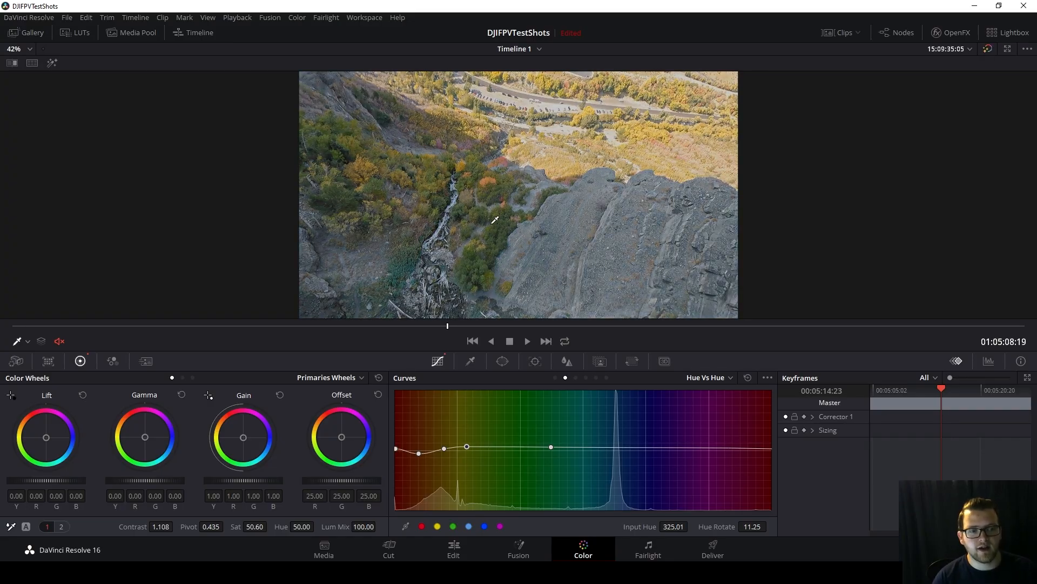
left_click_drag(487, 323, 180, 347)
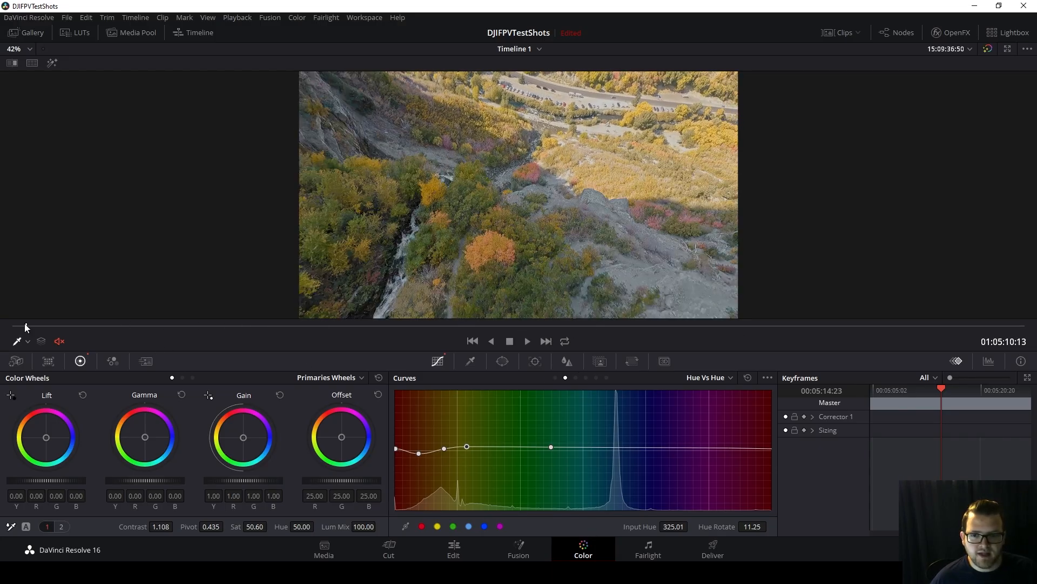
left_click_drag(25, 327, 621, 326)
Try adjusting the yellow luminance between two new anchor points on the Hue Vs Lum curve, and reset that curve
left_click(708, 377)
left_click(714, 427)
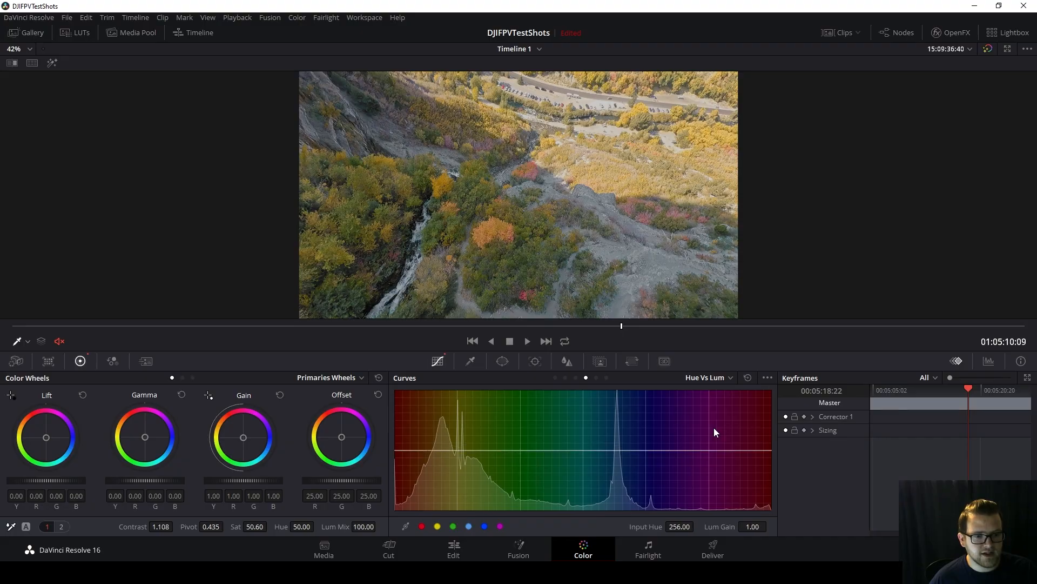
left_click(407, 450)
left_click(536, 450)
mouse_move(445, 450)
left_mouse_down()
mouse_move(447, 384)
mouse_move(440, 455)
mouse_move(445, 433)
mouse_move(453, 508)
mouse_move(456, 422)
mouse_move(471, 512)
mouse_move(456, 428)
mouse_move(470, 481)
mouse_move(471, 384)
mouse_move(443, 451)
mouse_move(463, 414)
mouse_move(458, 430)
mouse_move(454, 361)
mouse_move(462, 446)
left_mouse_up()
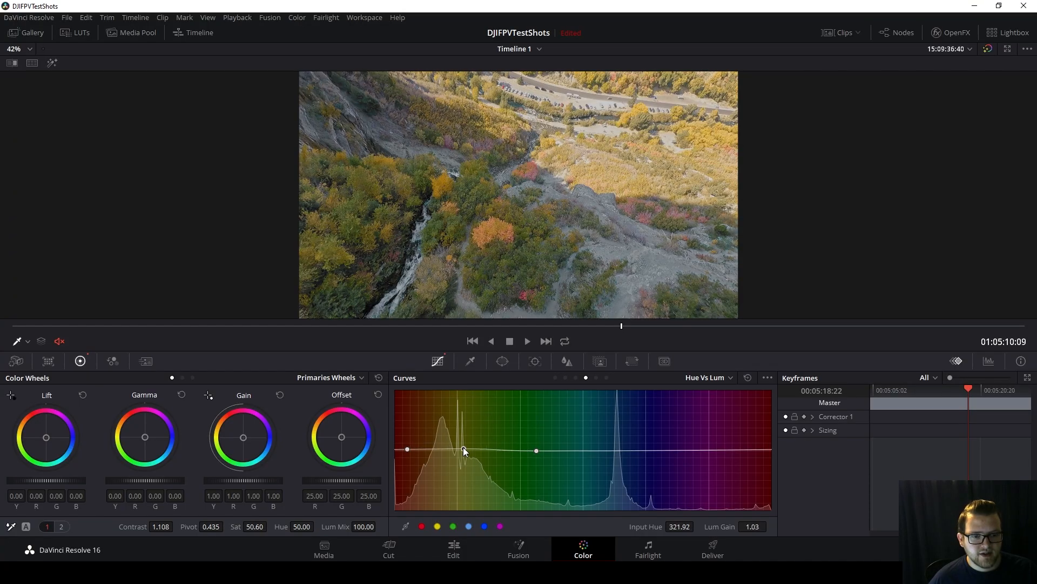
left_click(748, 378)
At frame 01:05:05:19, add Hue Vs Lum points that darken the greens, with input hue 60.29 at luminance gain 0.74
left_click_drag(493, 326, 117, 329)
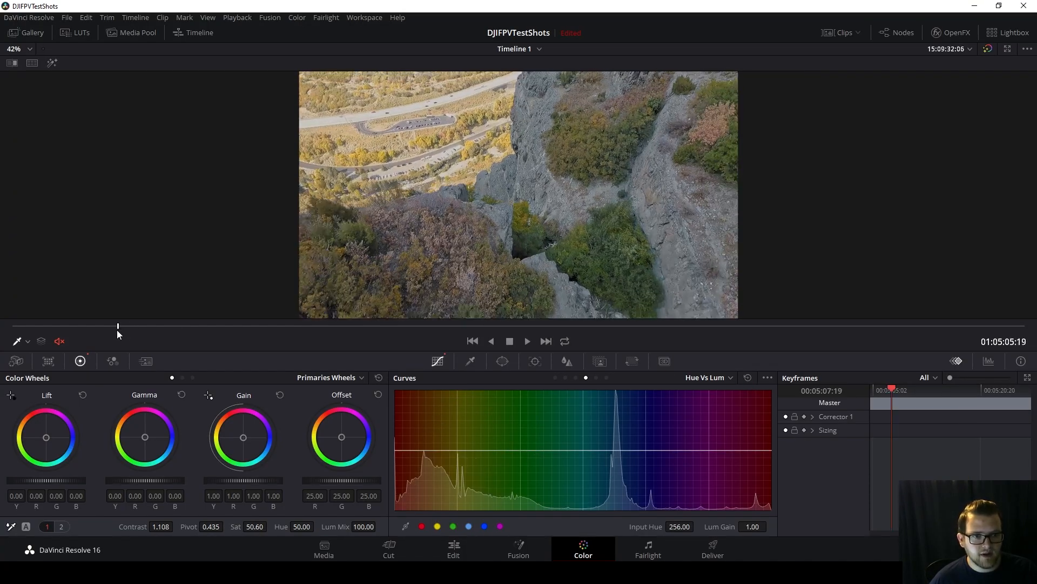
left_click_drag(483, 449, 483, 446)
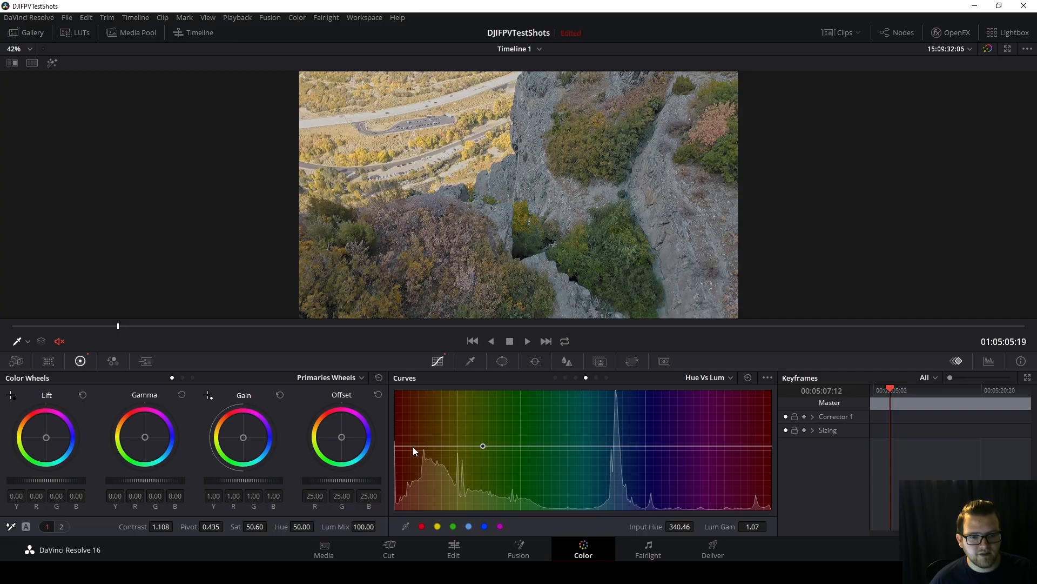
left_click_drag(583, 446, 477, 465)
left_click(457, 444)
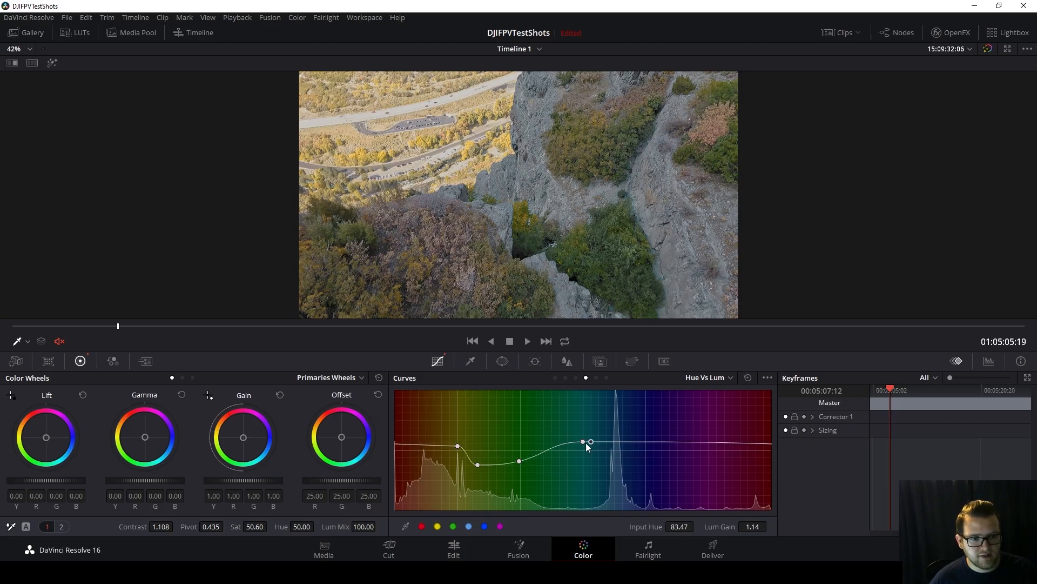
key("ctrl+z")
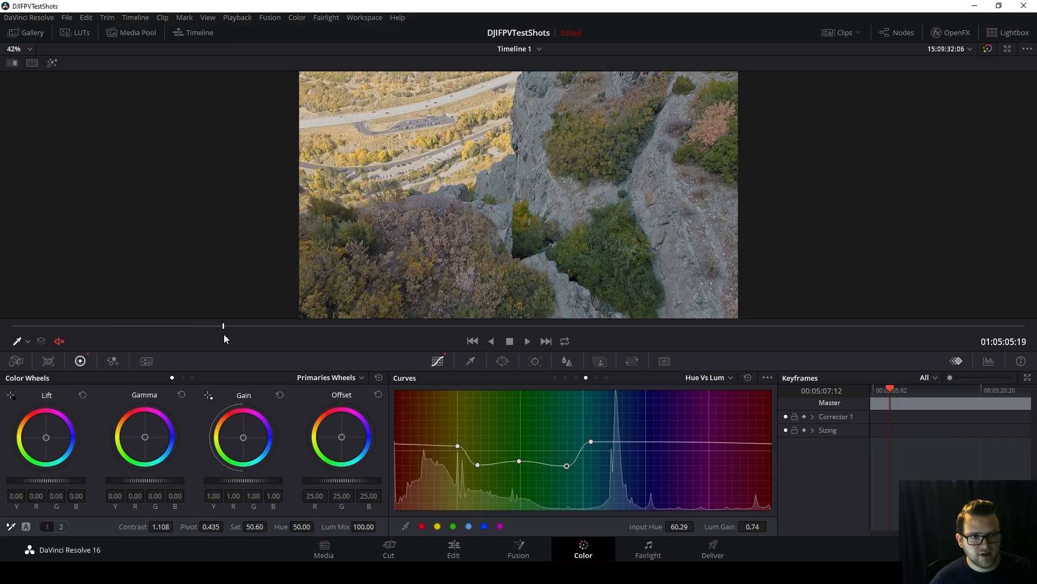
Compare frames 01:05:05:06 and 01:05:07:18 with and without the grade
left_click_drag(226, 339, 56, 348)
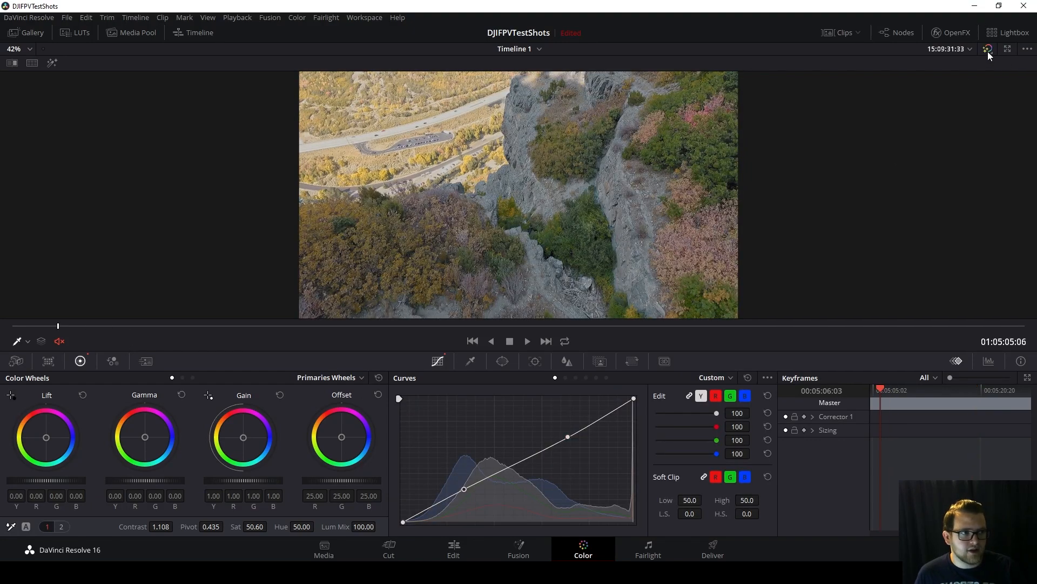
left_click(988, 51)
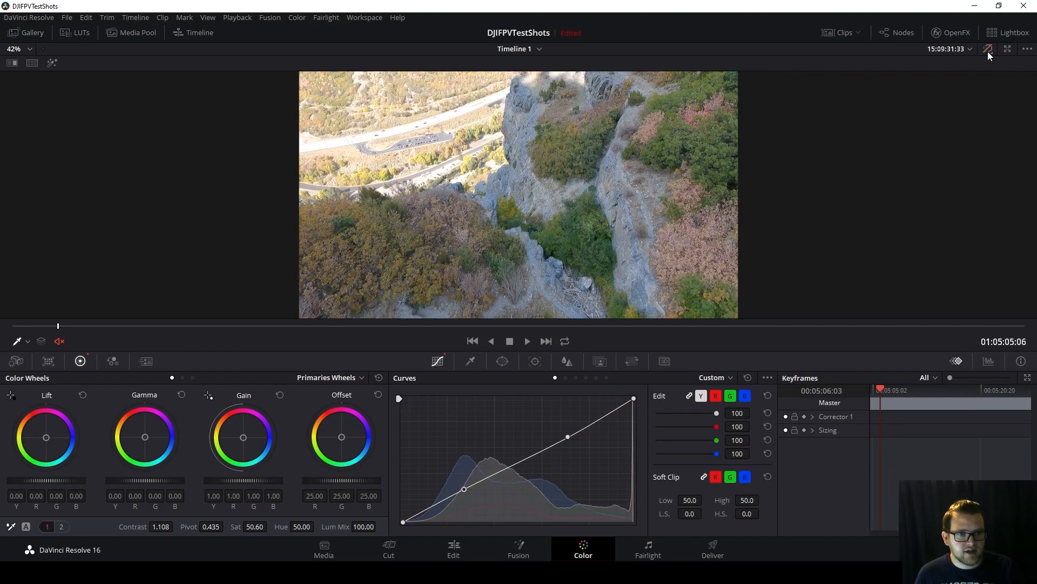
left_click(987, 51)
left_click(987, 51)
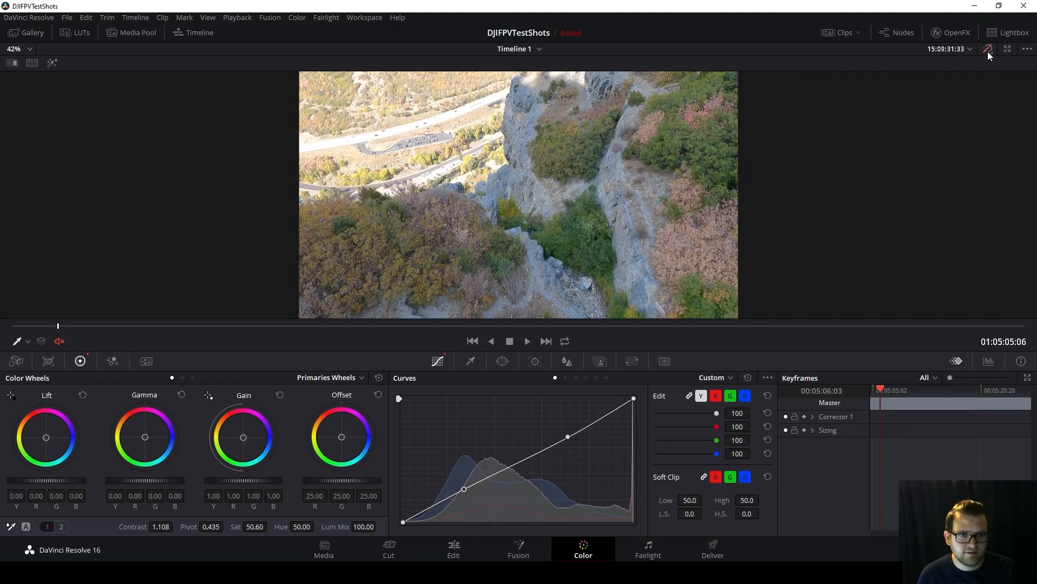
left_click(987, 51)
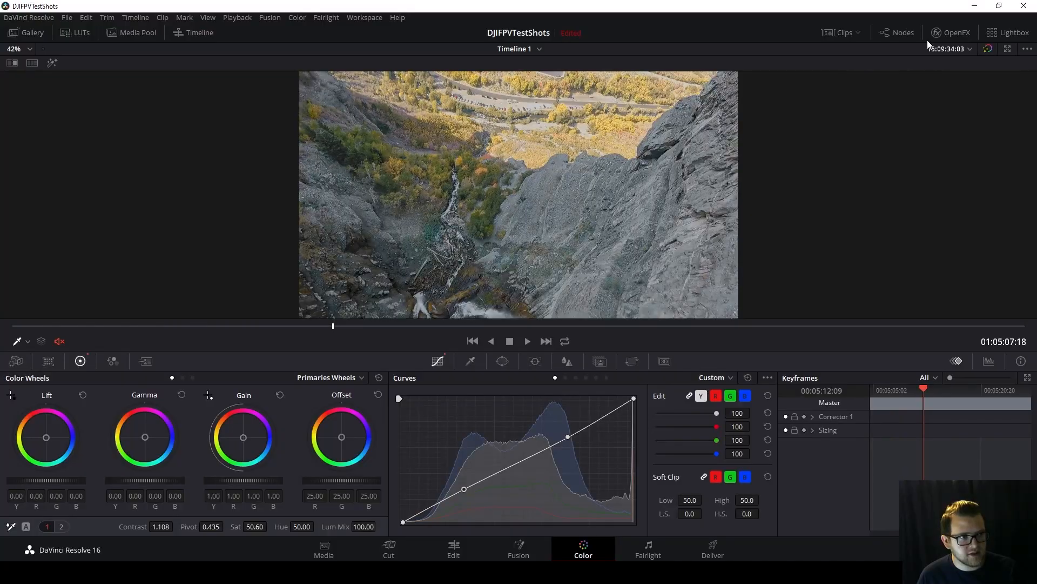
left_click(988, 49)
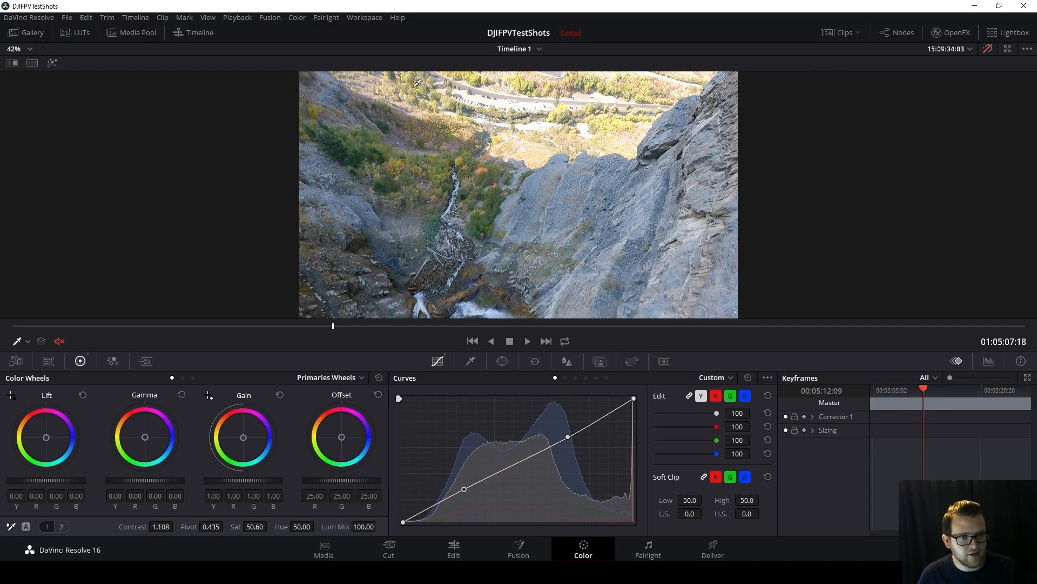
left_click(988, 48)
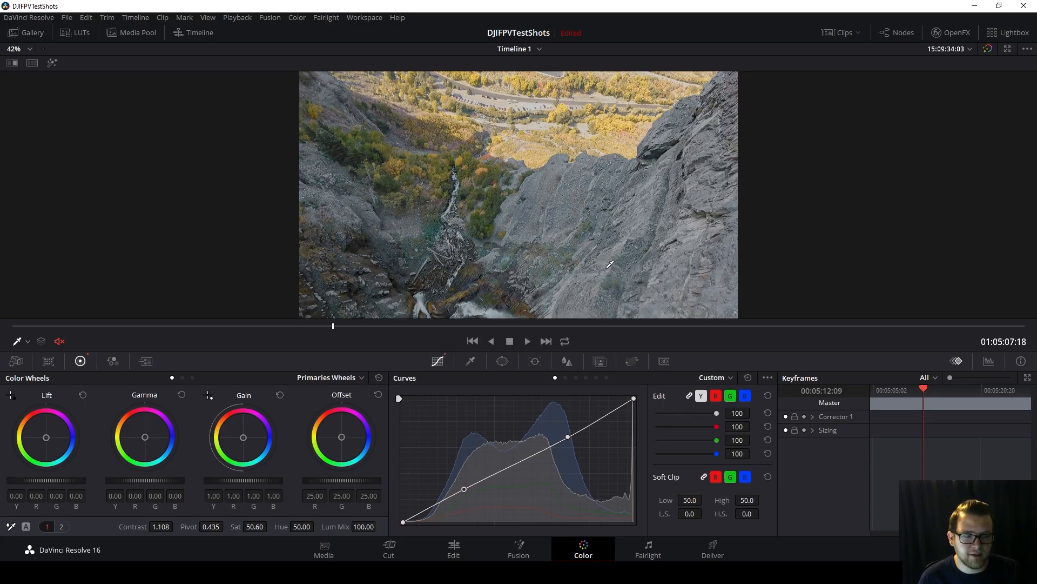
At frame 01:05:05:06, set the shadows adjustment to 23.00
left_click_drag(135, 326, 59, 342)
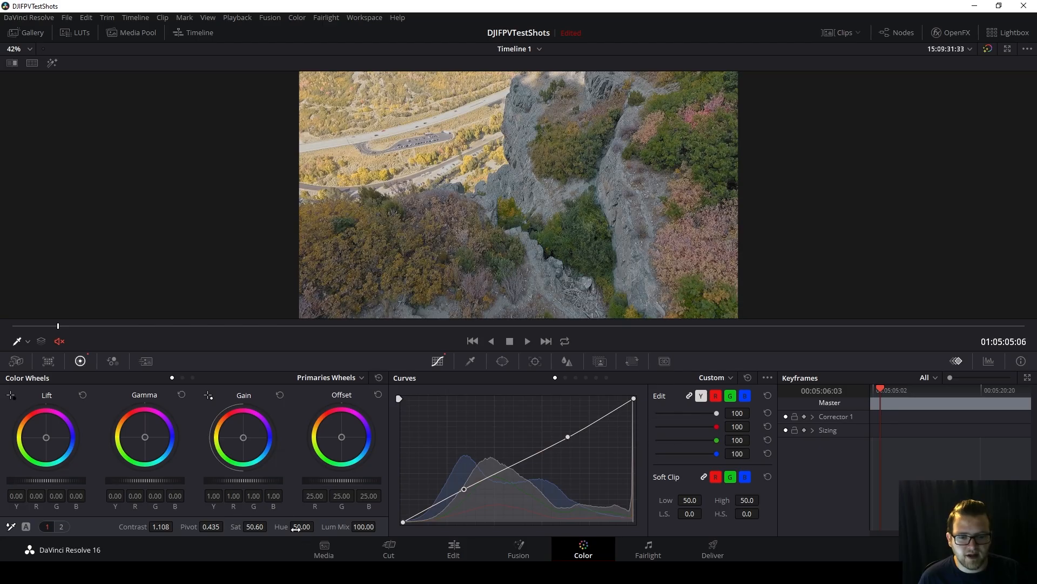
left_click(63, 527)
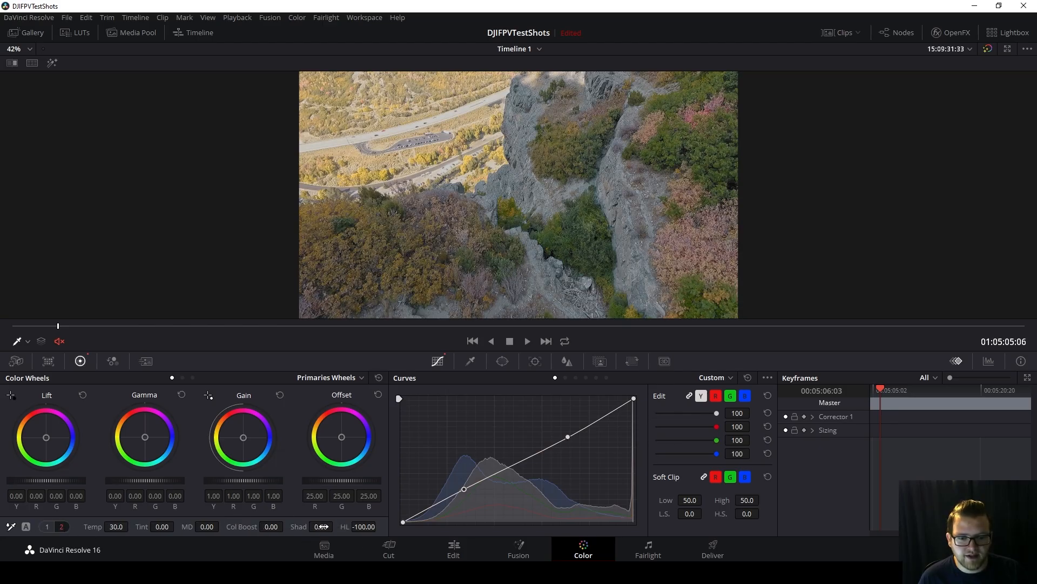
left_click_drag(321, 526, 353, 526)
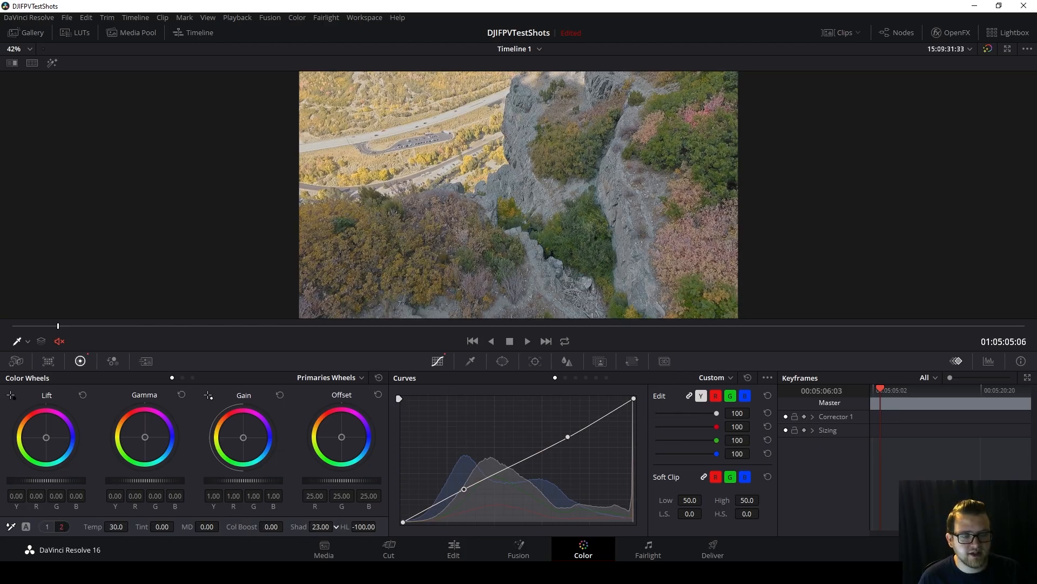
Add a Hue Vs Sat point in the orange-yellow range with input hue 287.42 and saturation 1.29, and check it across the clip
left_click_drag(378, 326, 114, 326)
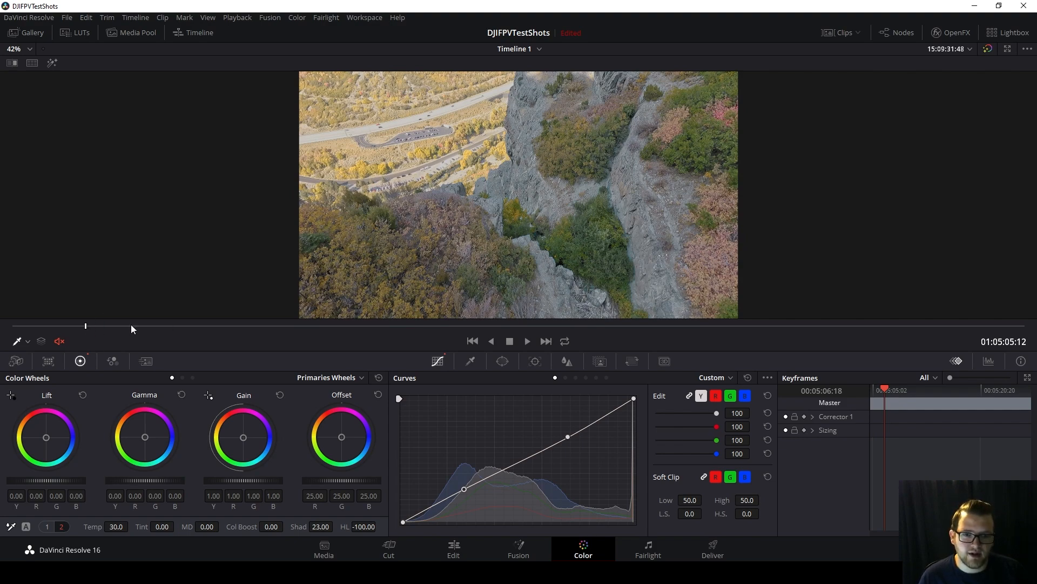
left_click(711, 377)
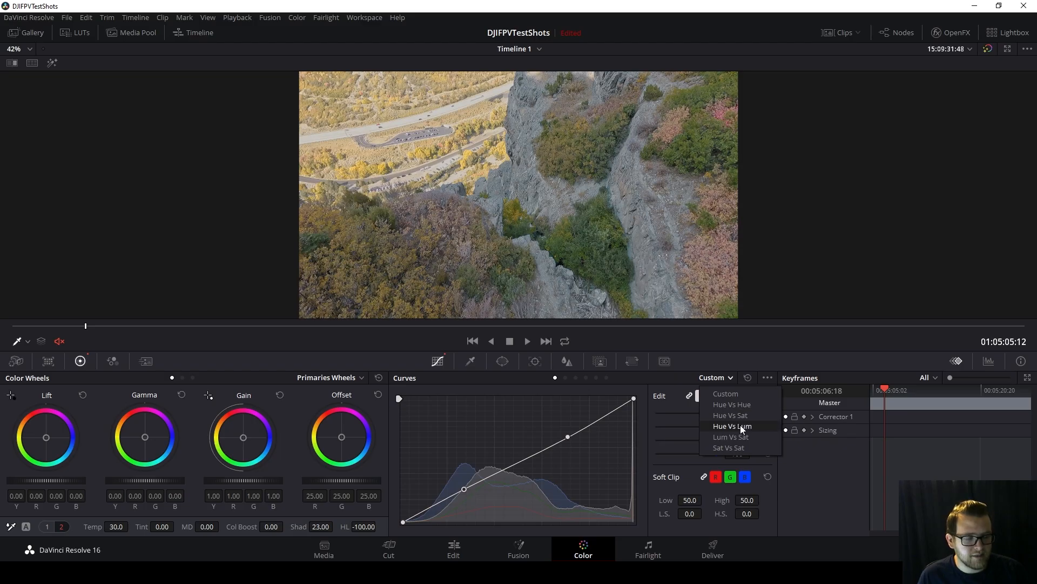
left_click(733, 417)
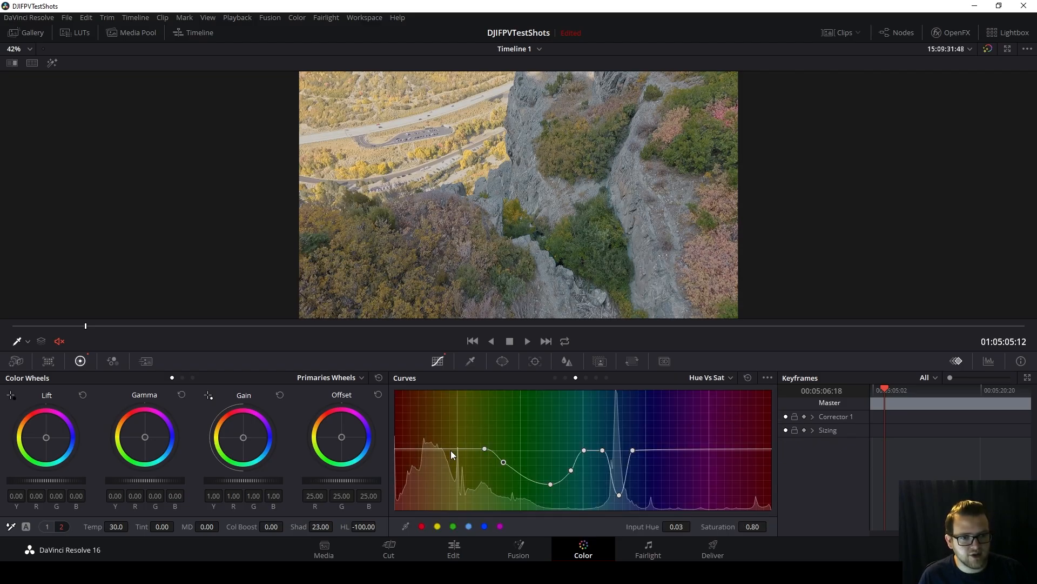
left_click_drag(420, 447, 426, 432)
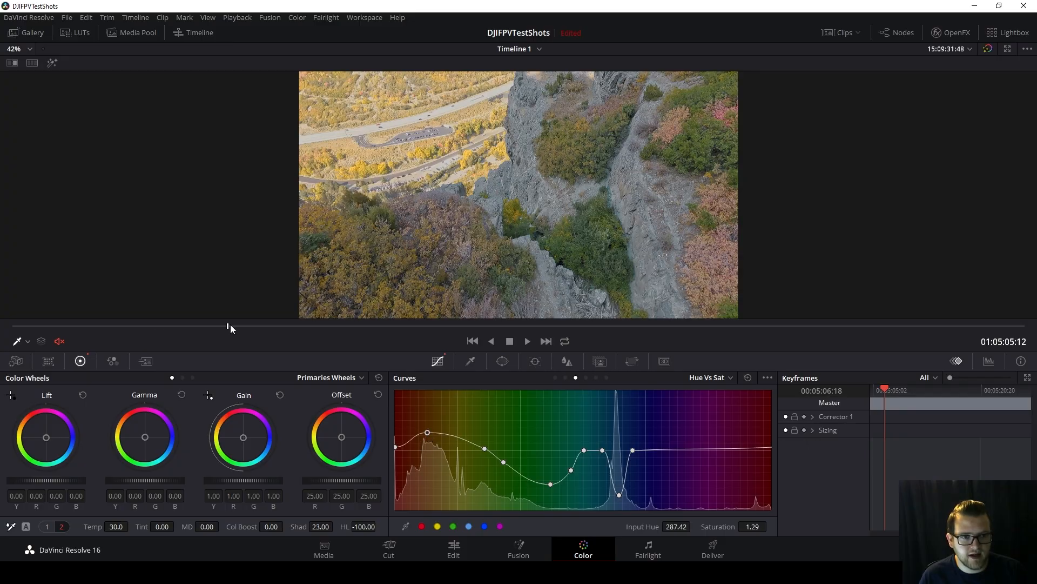
left_click_drag(229, 325, 18, 315)
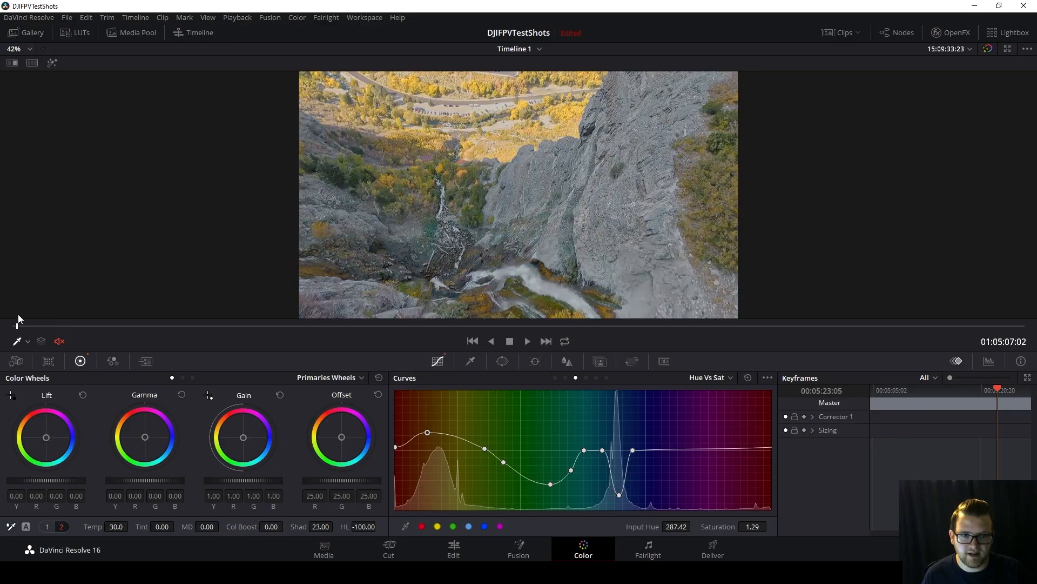
On the next clip, the red-rock footage, shape a gentle S-curve on the Custom curve with lowered shadows and raised highlights
left_click(546, 341)
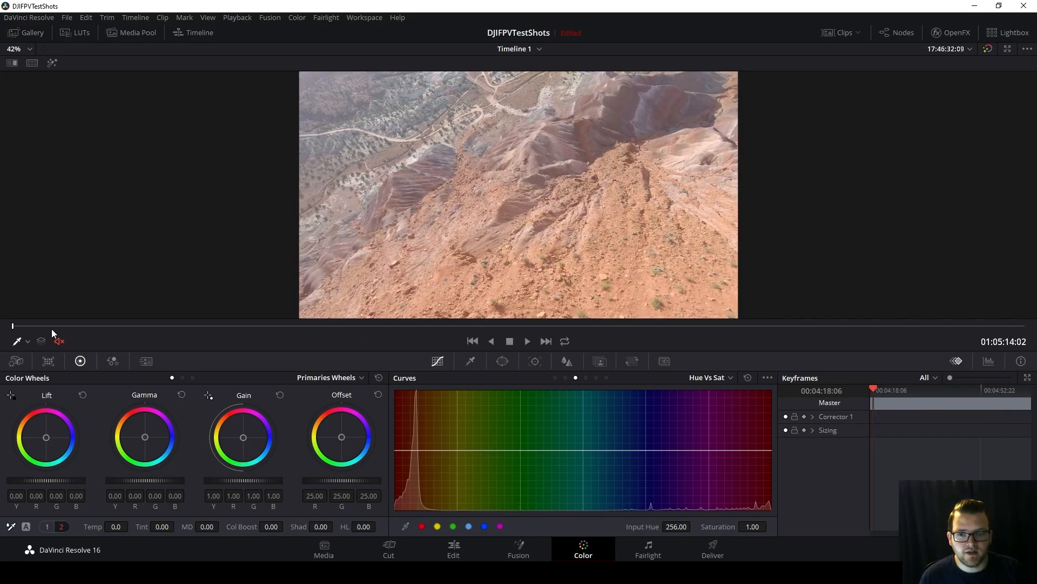
left_click_drag(12, 330, 572, 300)
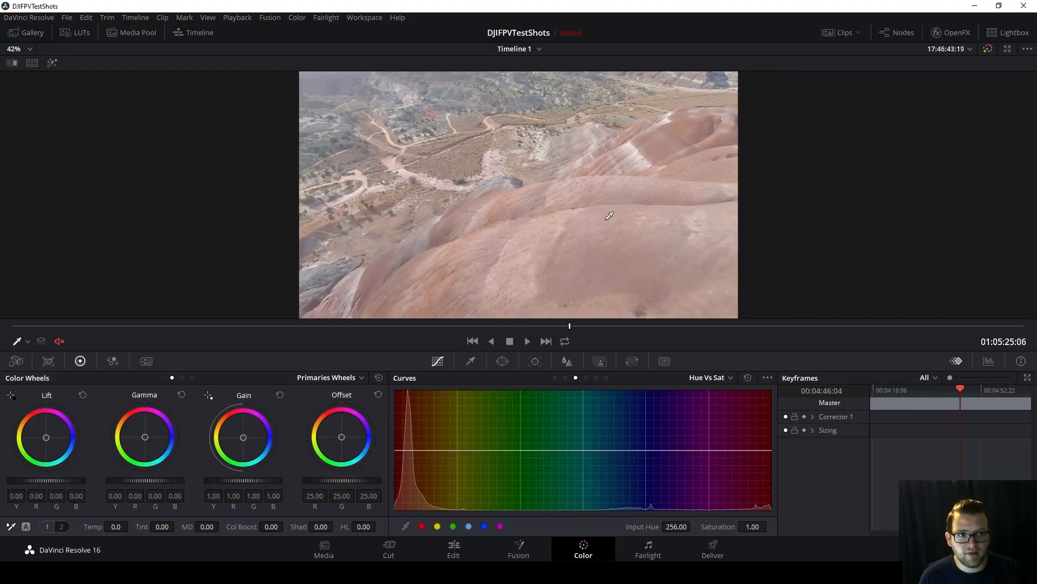
left_click_drag(546, 326, 64, 324)
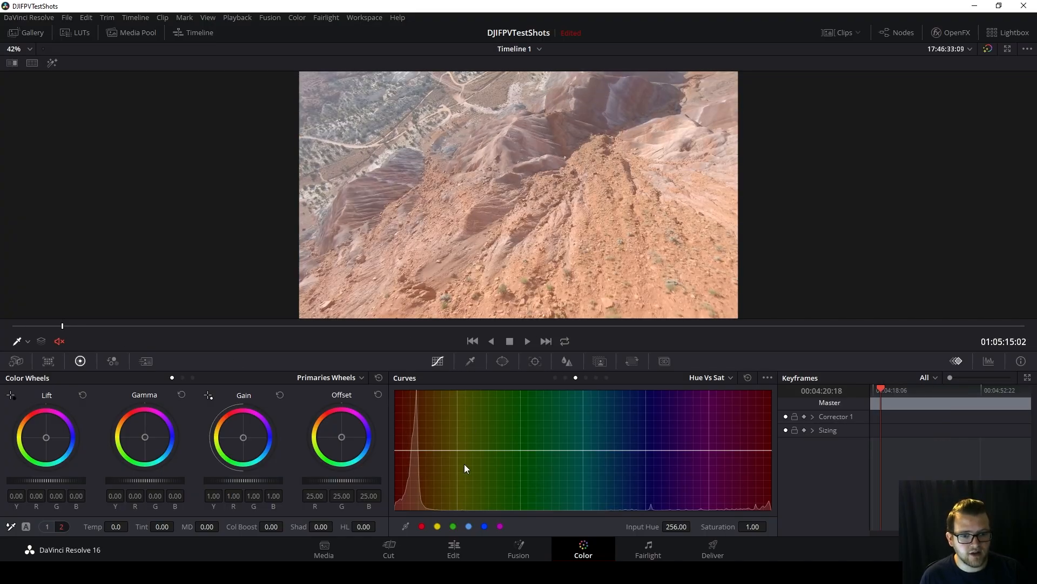
left_click(709, 377)
left_click(718, 392)
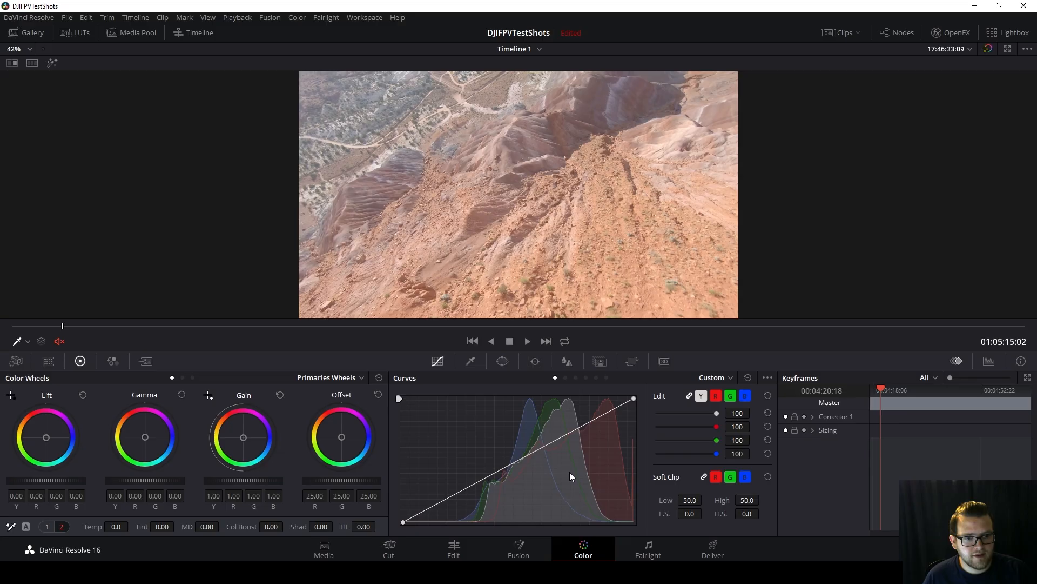
left_click(578, 427)
mouse_move(472, 482)
left_mouse_down()
mouse_move(461, 477)
mouse_move(480, 495)
mouse_move(471, 488)
left_mouse_up()
left_click_drag(576, 425, 574, 424)
left_click_drag(469, 490, 468, 492)
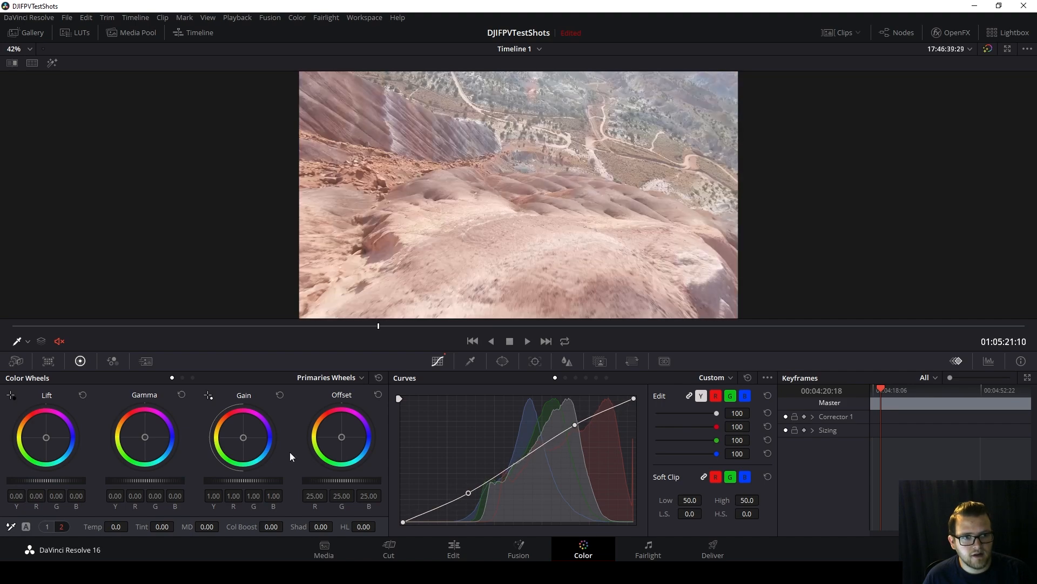
Set the red-rock clip's highlights adjustment to -64.00 and compare the image with and without the grade
left_click_drag(368, 530, 332, 530)
left_click_drag(379, 326, 599, 326)
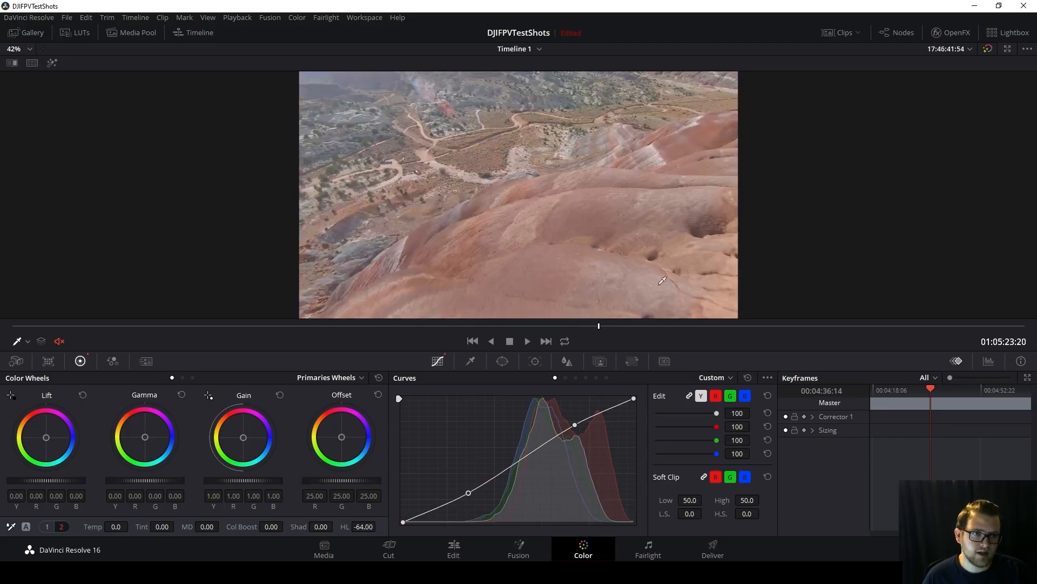
left_click(988, 49)
left_click(988, 49)
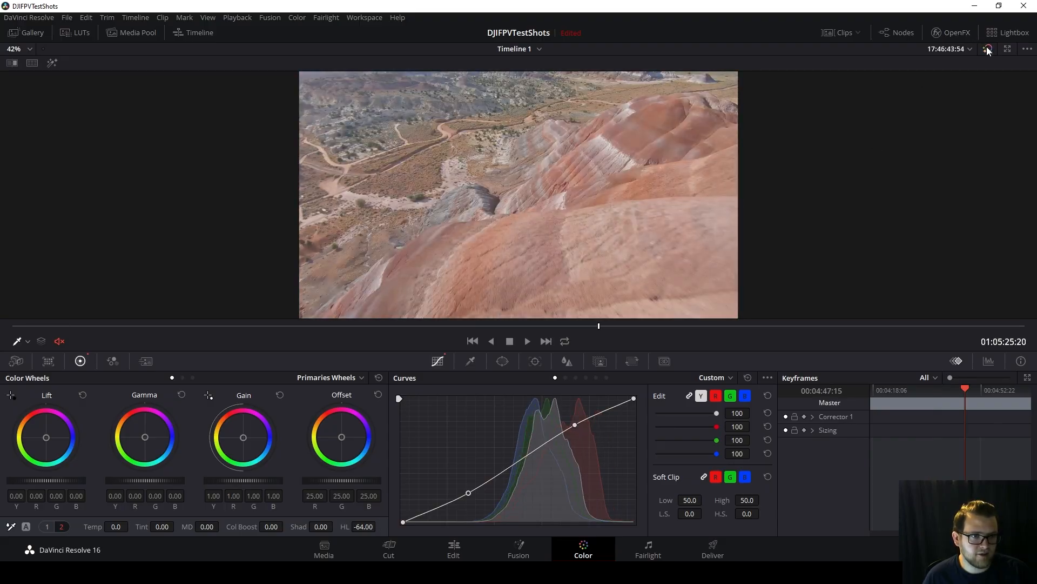
At frame 01:05:25:20, try different colour temperatures and settle on -20.0
mouse_move(104, 525)
left_mouse_down()
mouse_move(62, 526)
mouse_move(93, 526)
left_mouse_up()
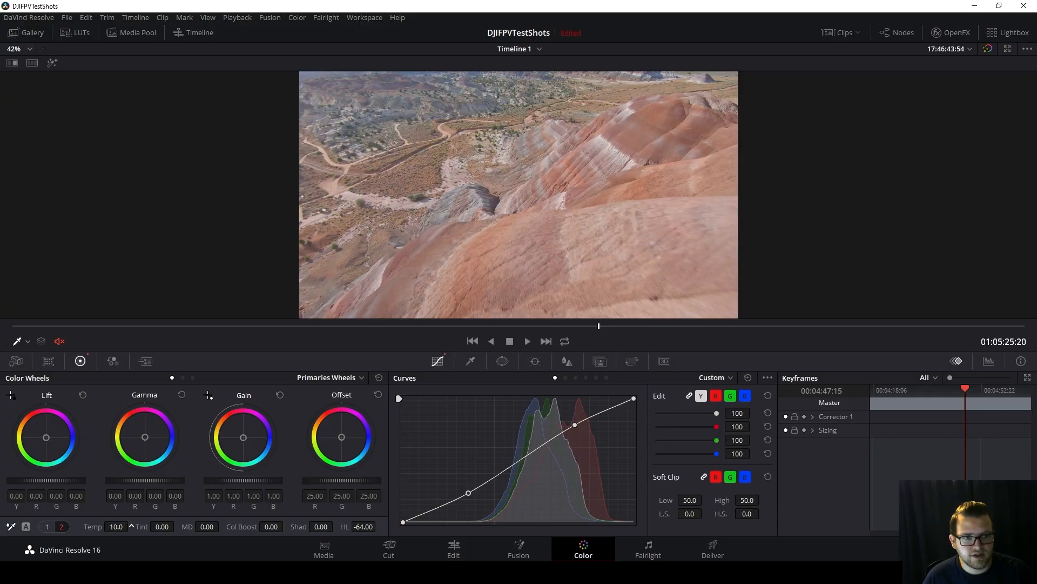
left_click(112, 525)
type("0")
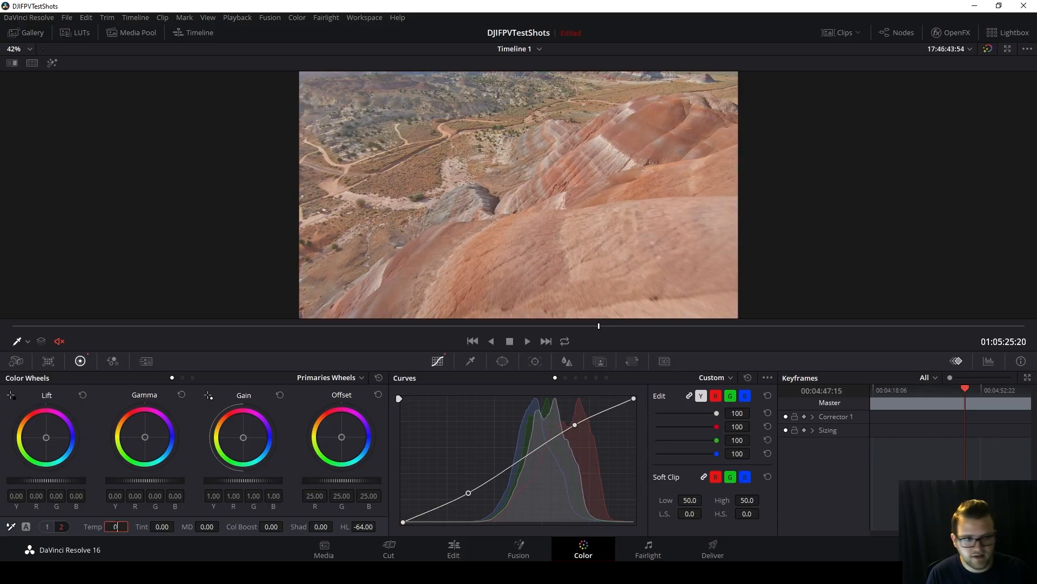
key("Return")
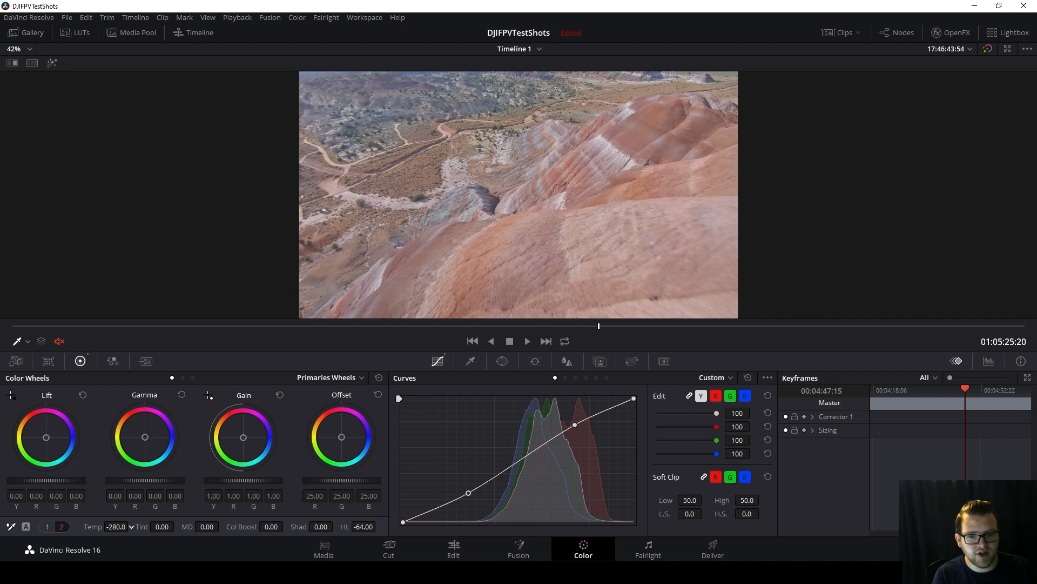
left_click_drag(131, 526, 131, 527)
Try saturation values of 91.00 and 0.00 on the clip, and return the saturation to 50.00
left_click_drag(256, 526, 271, 526)
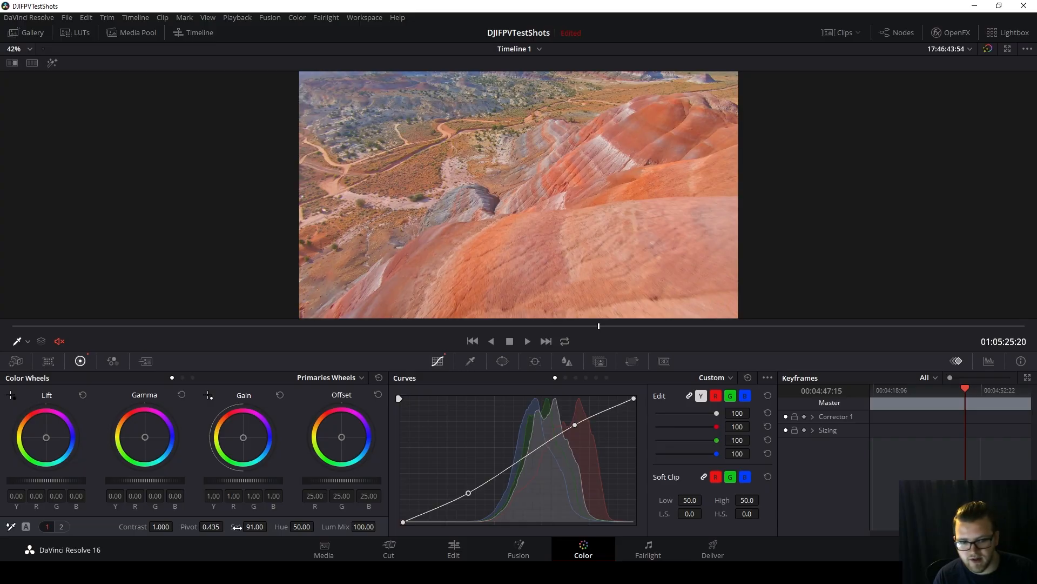
double_click(254, 527)
type("0")
key("Return")
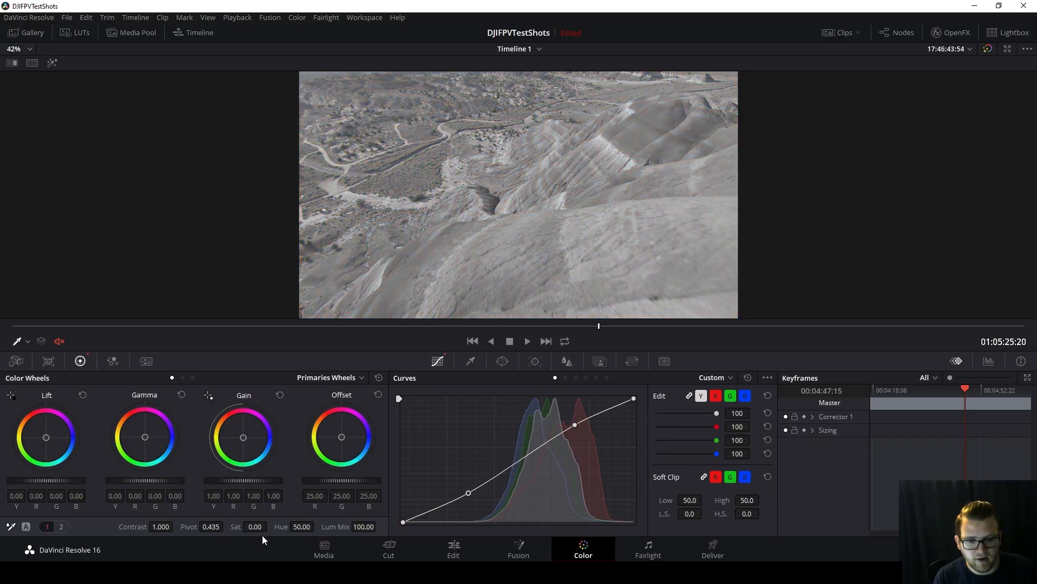
double_click(254, 527)
type("50")
key("Return")
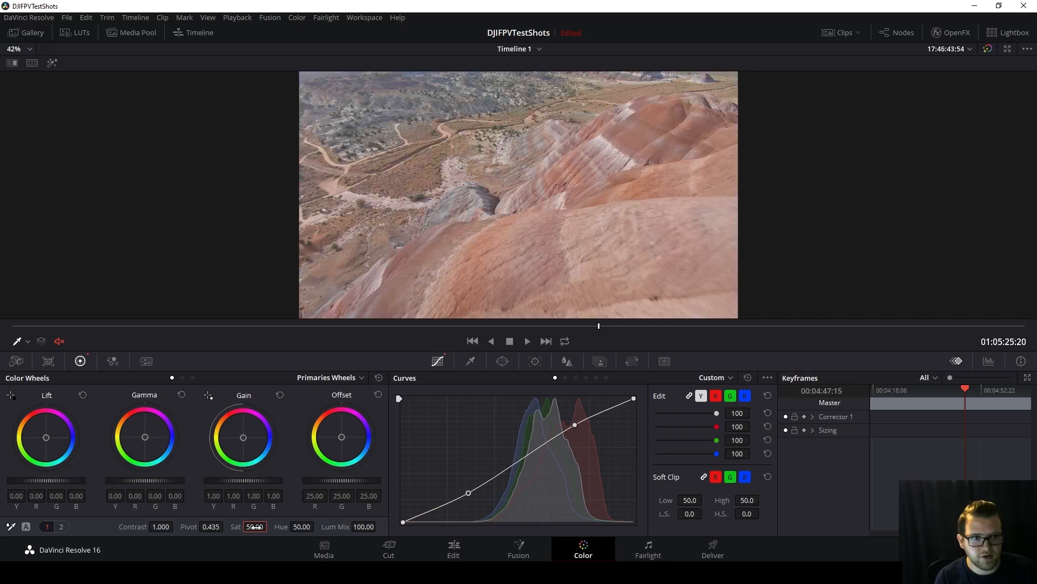
left_click(61, 527)
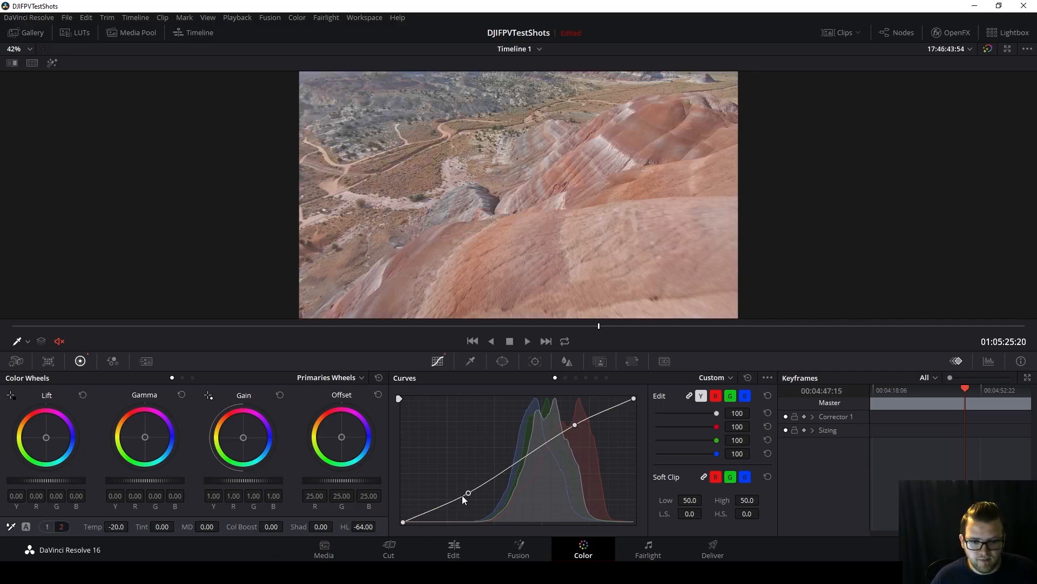
At frame 01:05:26:11, add yellow, magenta and red points on the Hue Vs Hue curve, with input hue 261.67 rotated 1.61
left_click(717, 382)
left_click(726, 447)
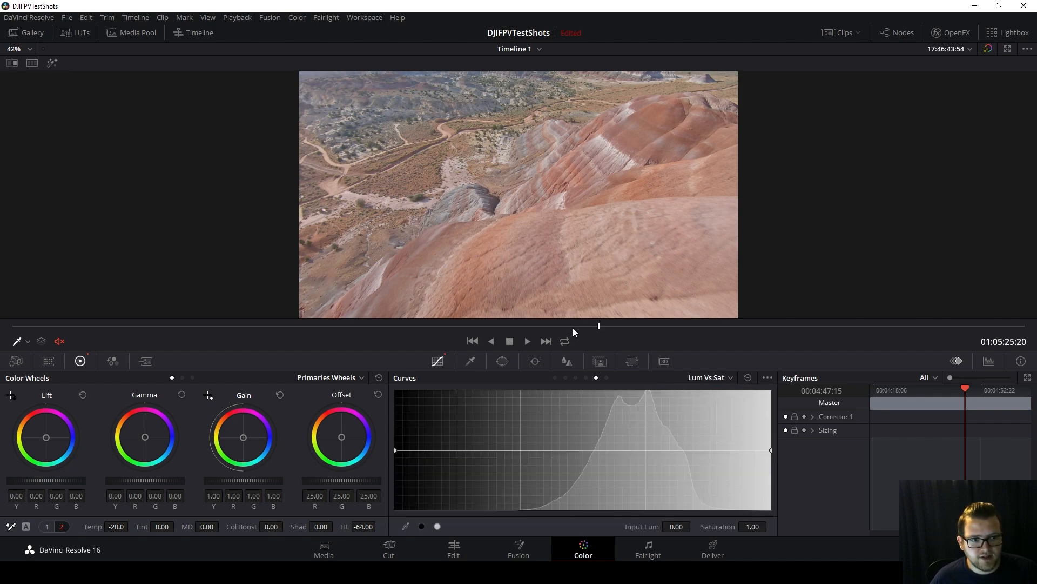
left_click_drag(570, 326, 715, 342)
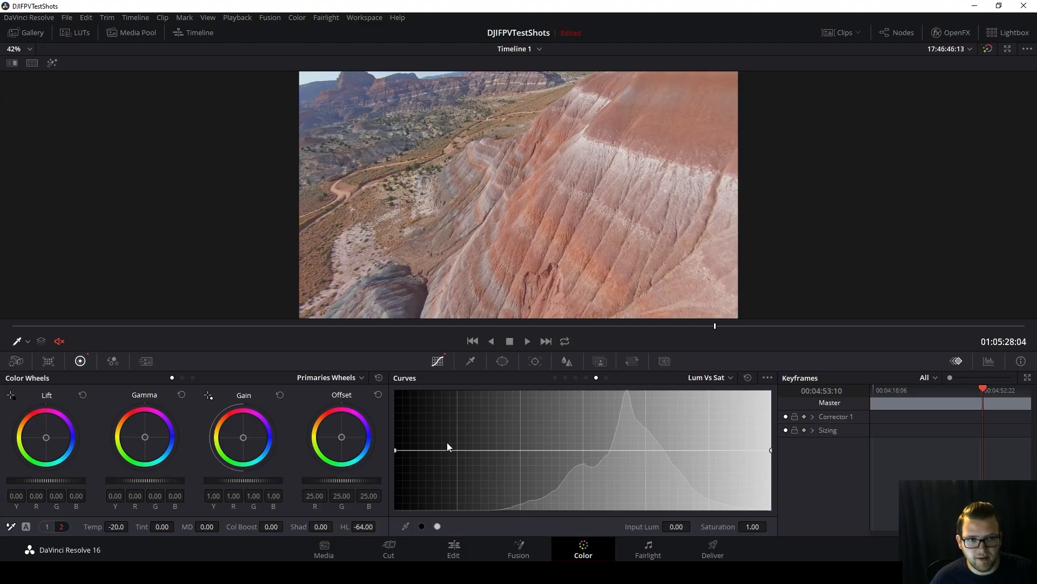
left_click_drag(303, 323, 628, 326)
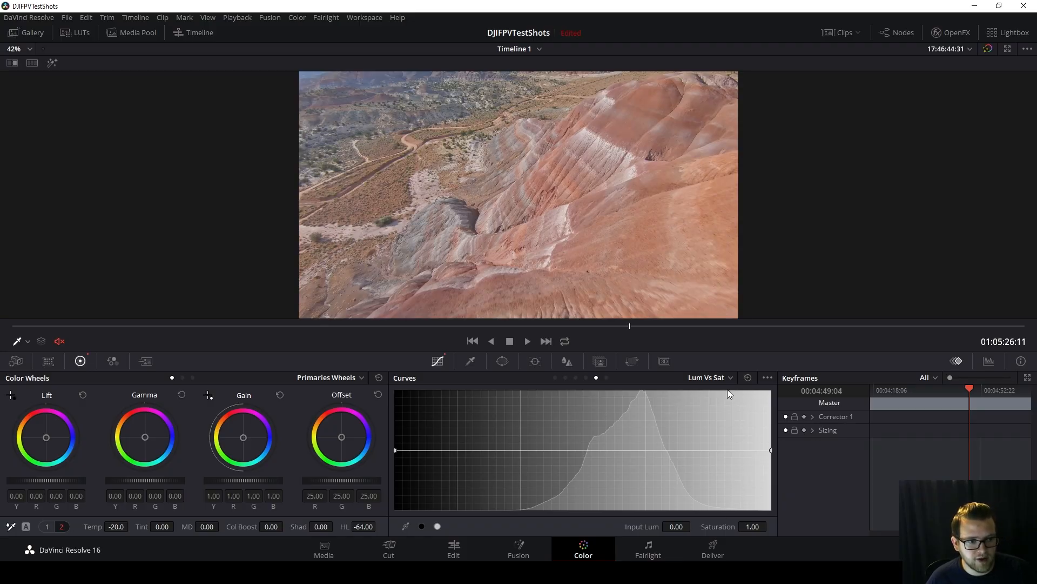
left_click(719, 376)
left_click(711, 402)
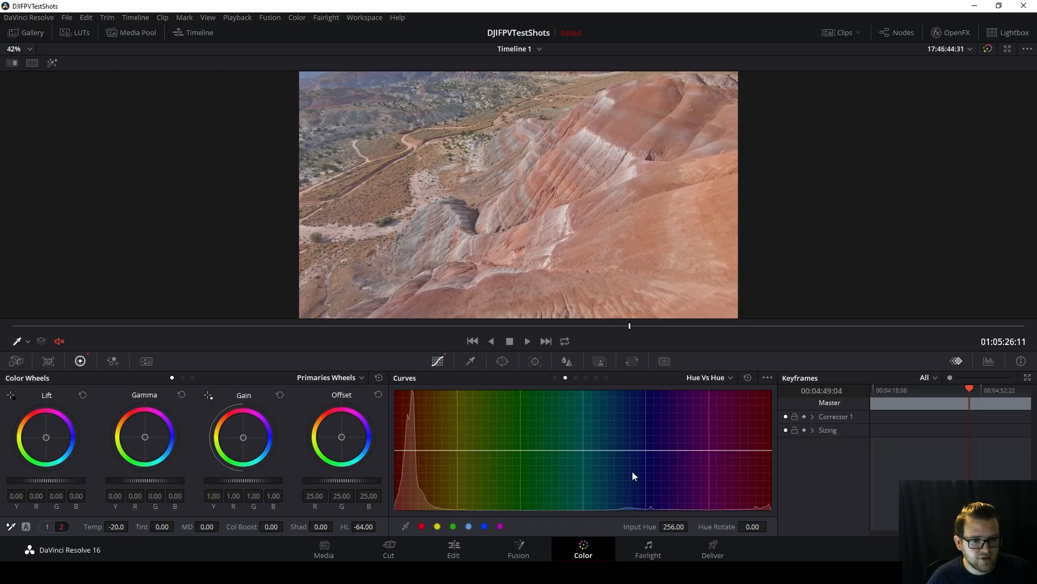
left_click(453, 453)
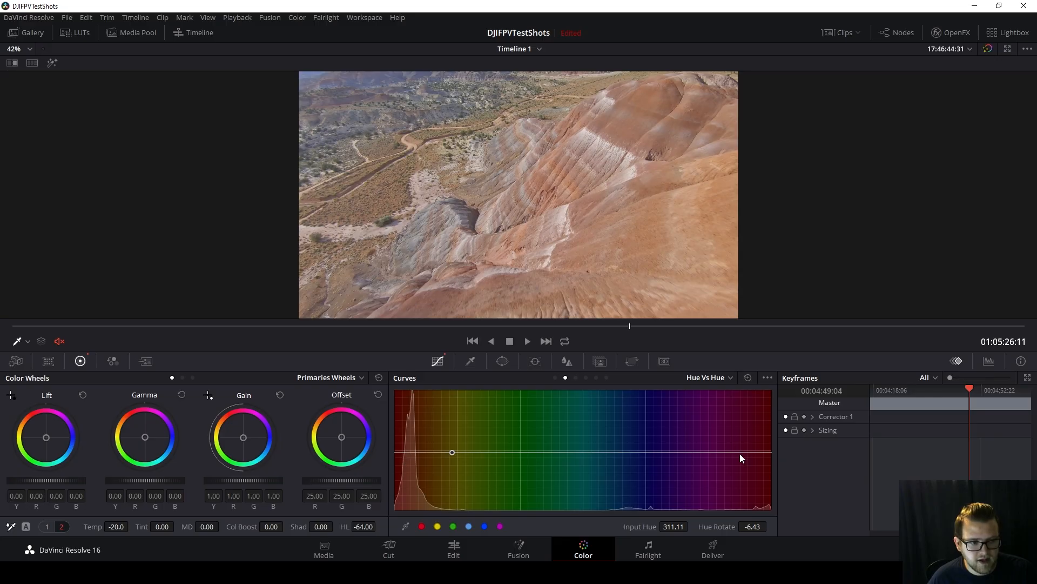
left_click(754, 450)
mouse_move(407, 450)
left_mouse_down()
mouse_move(402, 439)
mouse_move(413, 469)
mouse_move(406, 374)
mouse_move(401, 453)
left_mouse_up()
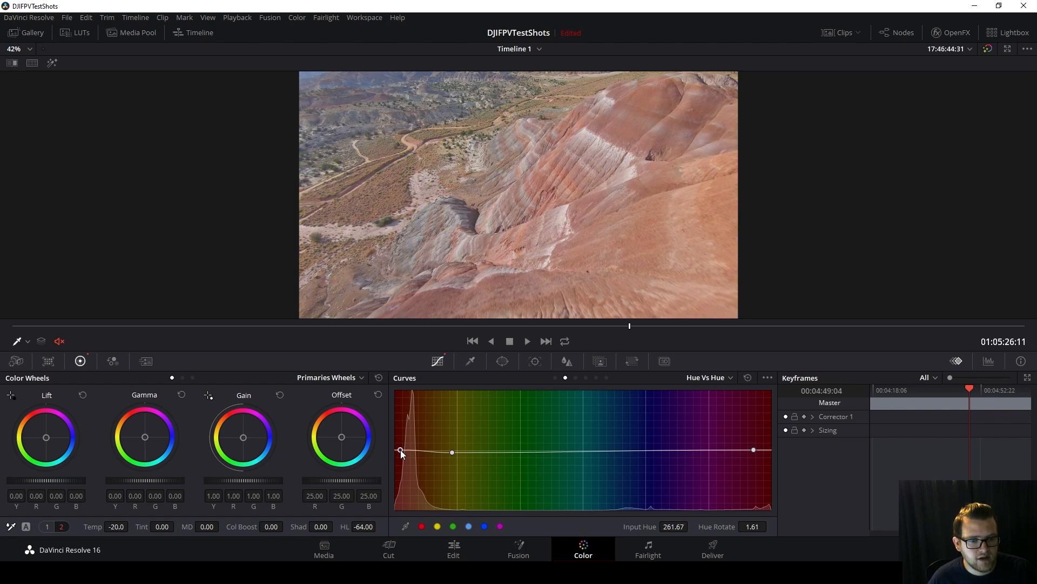
Deepen the contrast by lowering the Custom curve's shadow point, and set the shadows adjustment to 37.00
left_click(722, 377)
left_click(721, 392)
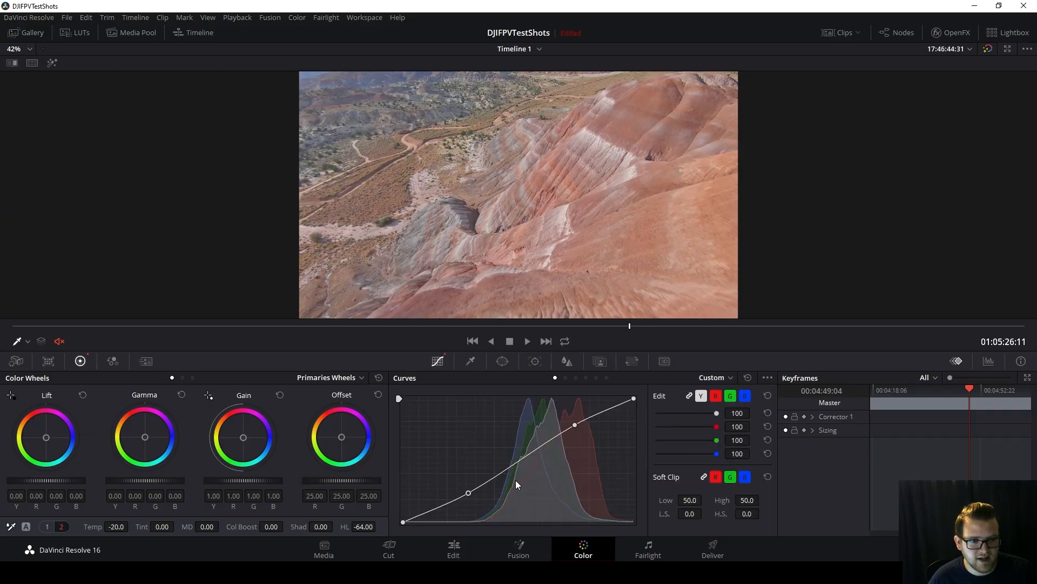
left_click_drag(469, 492, 478, 499)
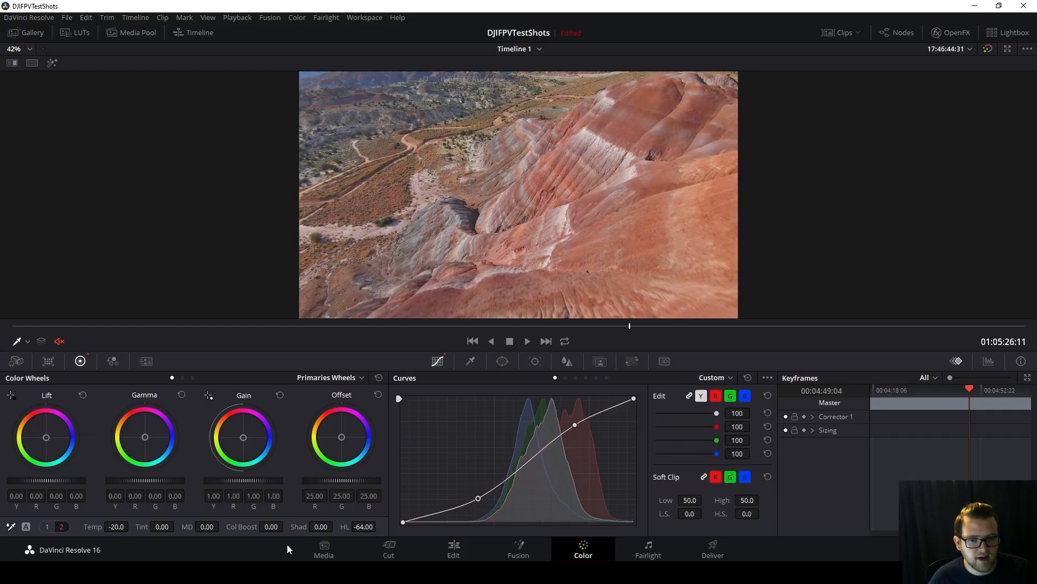
left_click_drag(328, 527, 336, 525)
left_click_drag(337, 527, 337, 528)
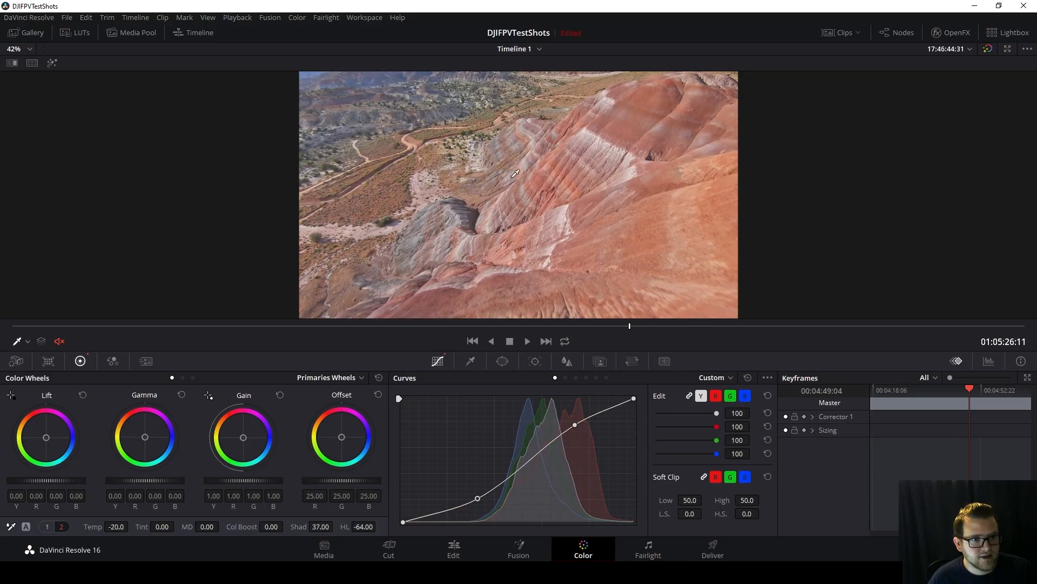
Compare frames 01:05:26:11 and 01:05:29:12 with and without the grade, and review the rest of the clip
left_click(988, 49)
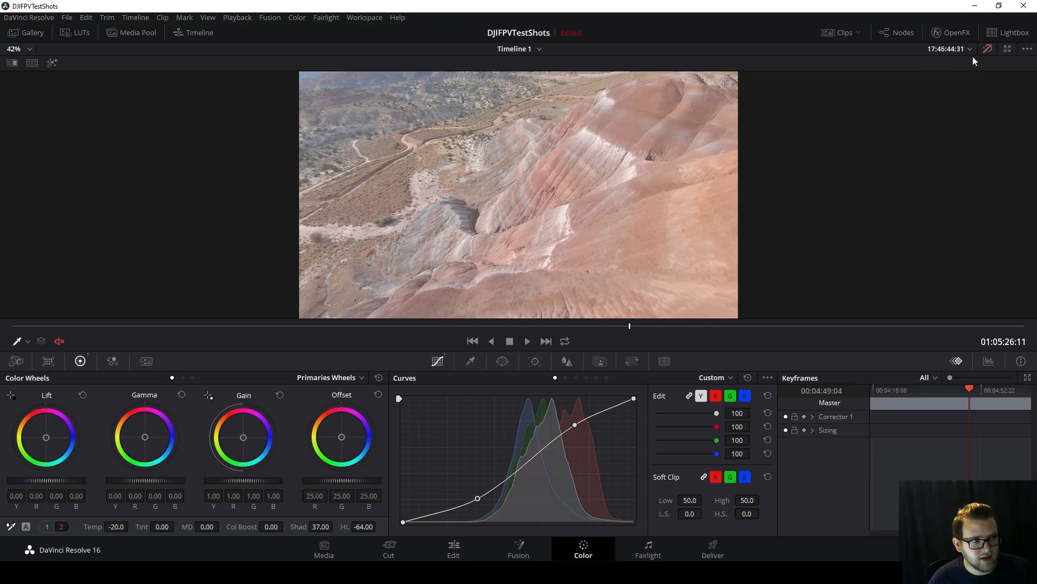
left_click(988, 49)
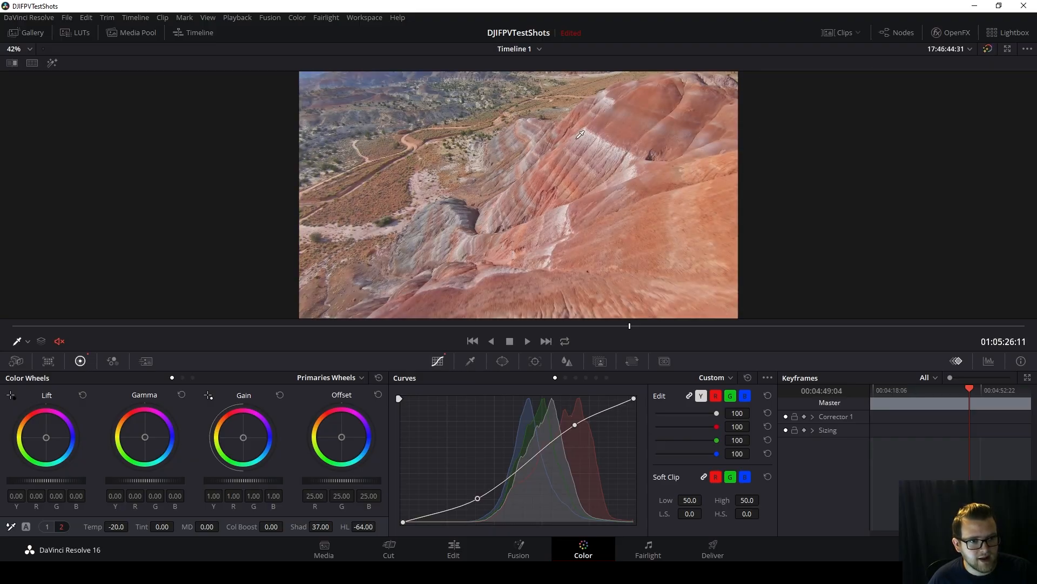
left_click_drag(643, 324, 783, 326)
left_click(990, 49)
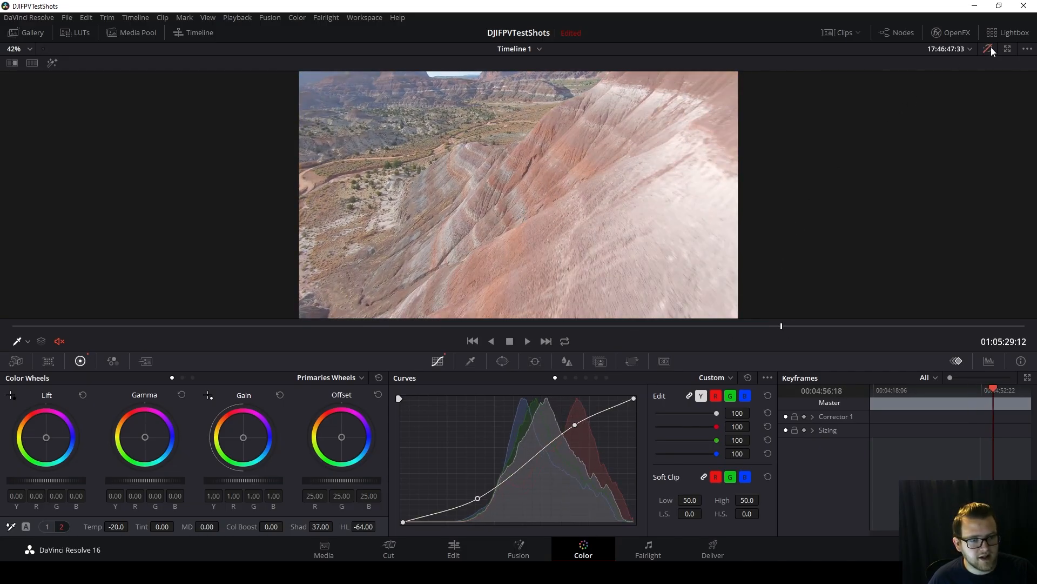
left_click(991, 48)
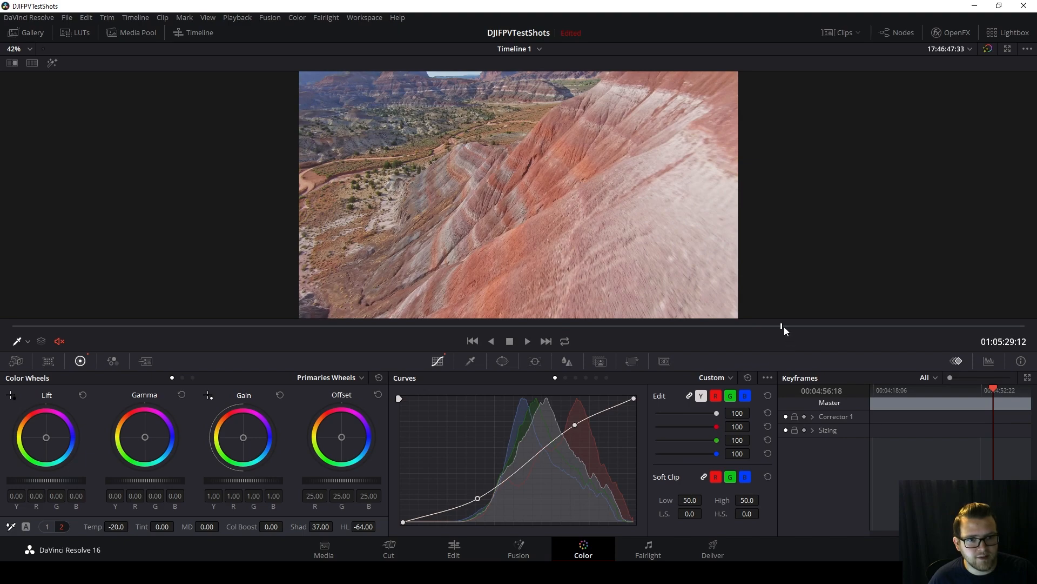
left_click_drag(783, 326, 492, 329)
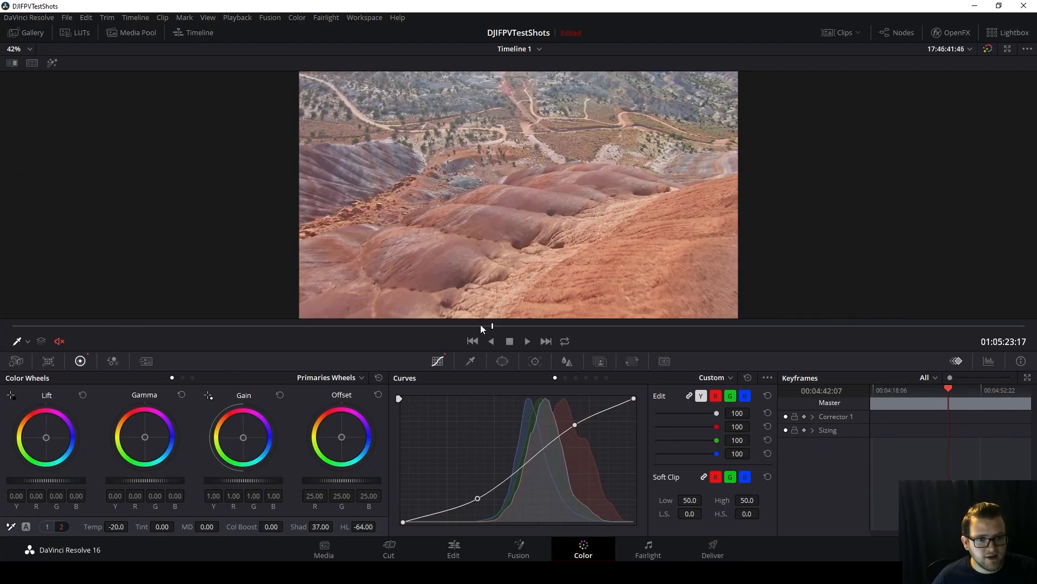
left_click_drag(480, 325, 38, 328)
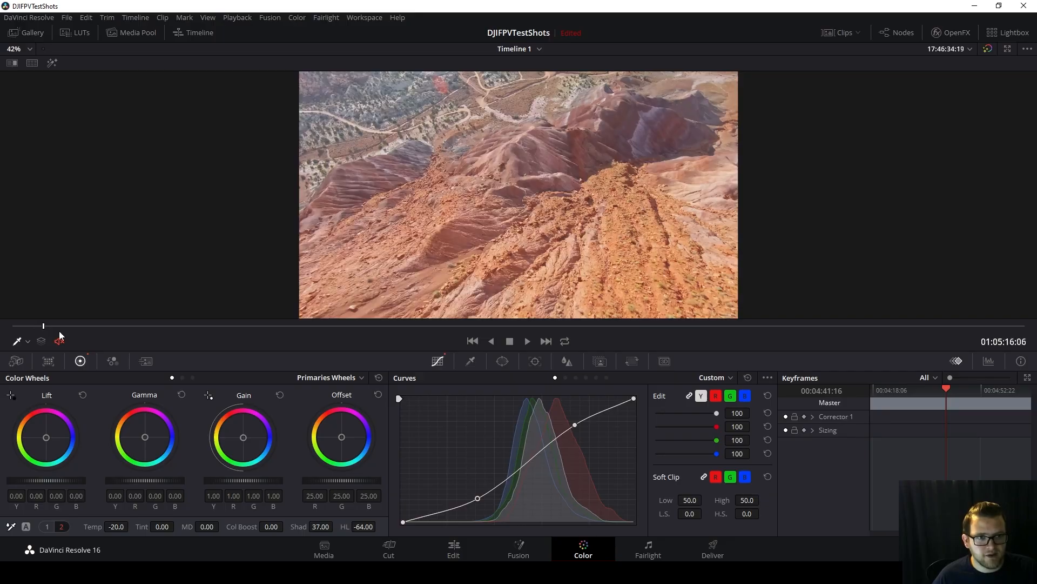
left_click(391, 325)
left_click_drag(525, 329, 698, 326)
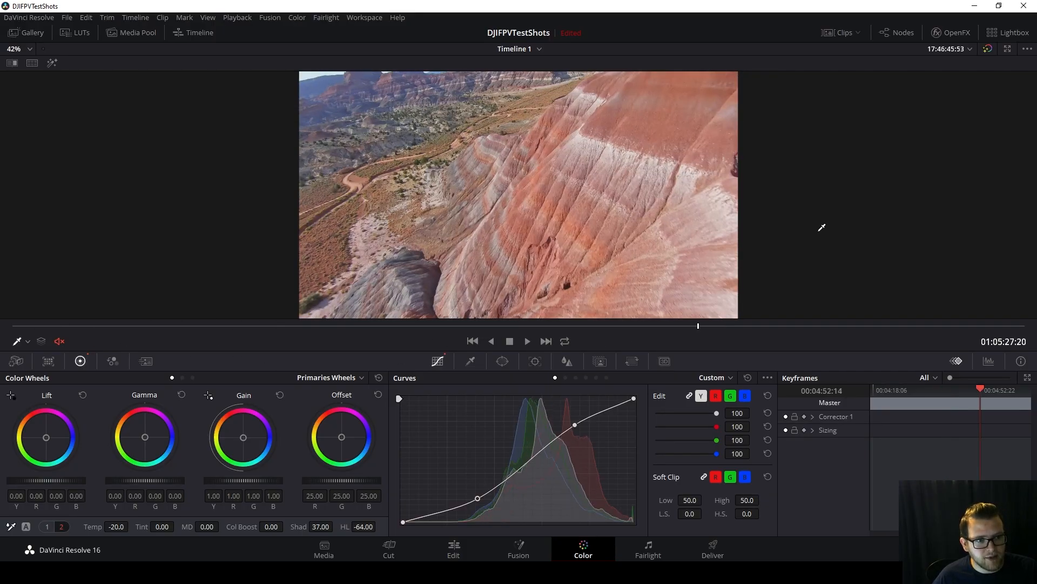
Compare frame 01:05:27:20 of the red-rock clip with and without the grade, play the rest, and go to the dark cliff clip
left_click(988, 50)
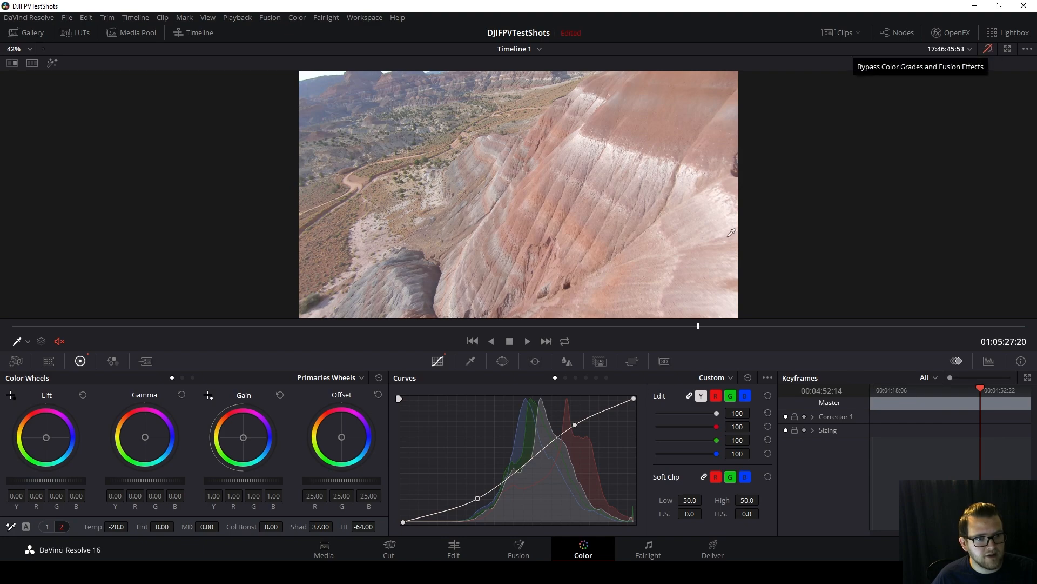
left_click(988, 50)
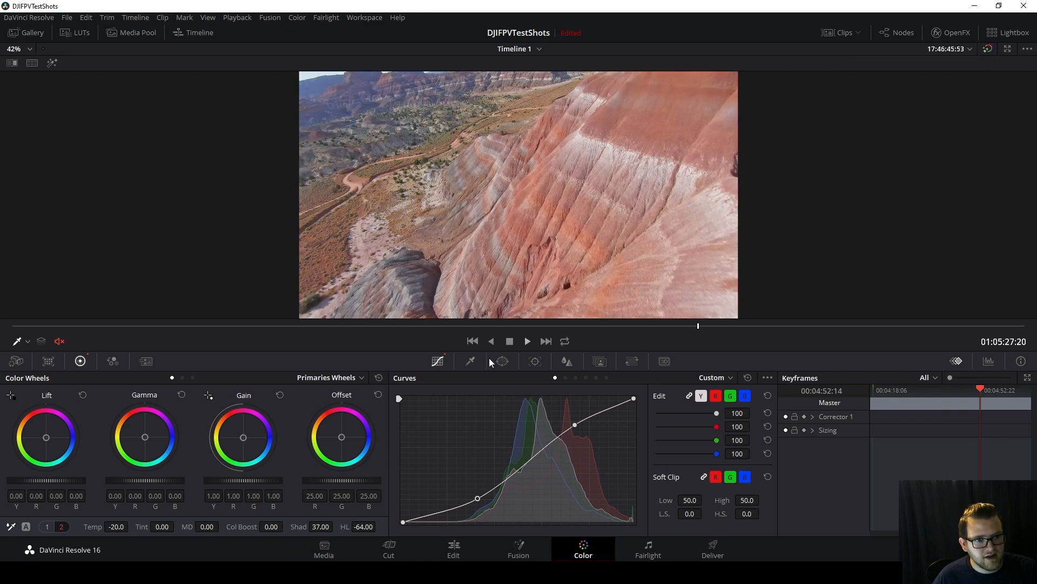
key("space")
key("Down")
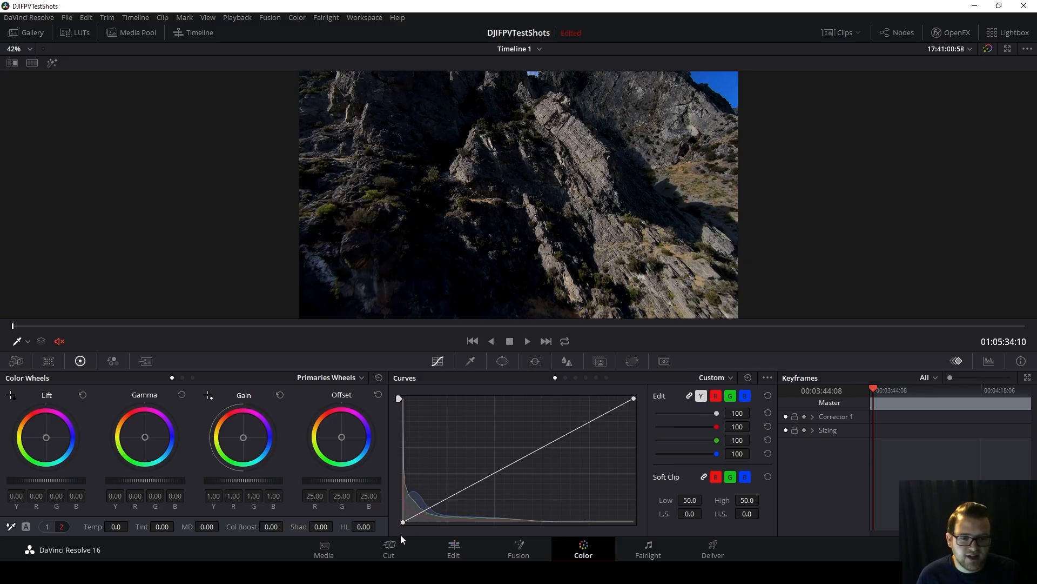
Try setting the cliff clip's shadows to 100.00 and, at frame 01:05:38:08, desaturating the darkest tones to 0.00 on the Lum Vs Sat curve
left_click_drag(321, 527, 336, 525)
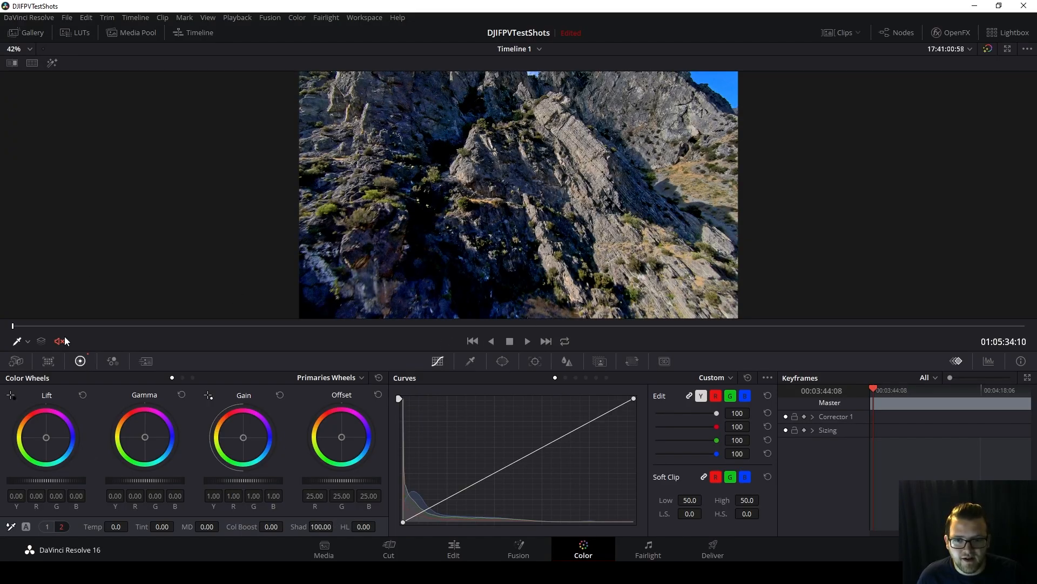
left_click_drag(106, 329, 212, 319)
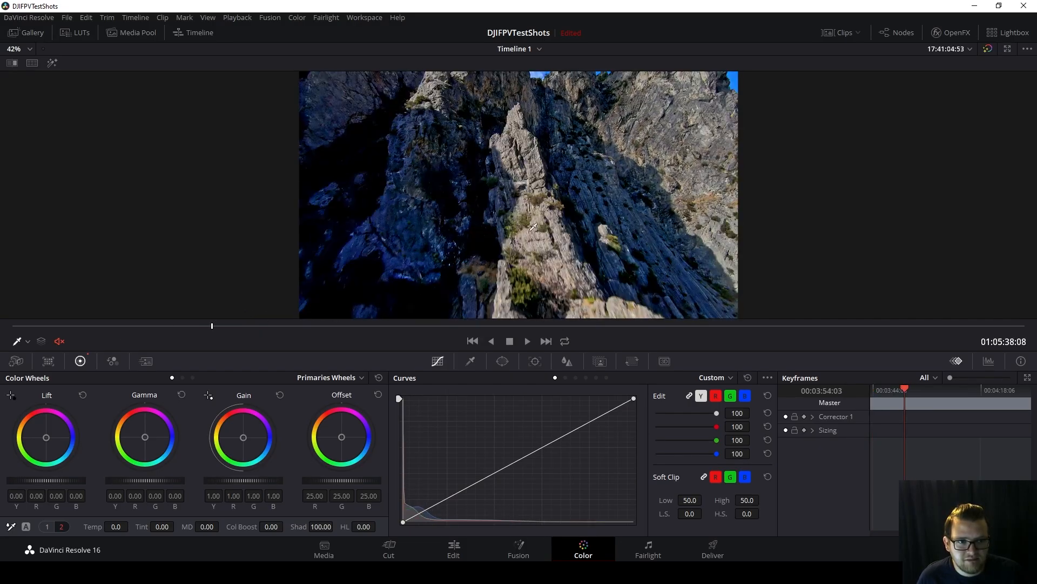
left_click(726, 380)
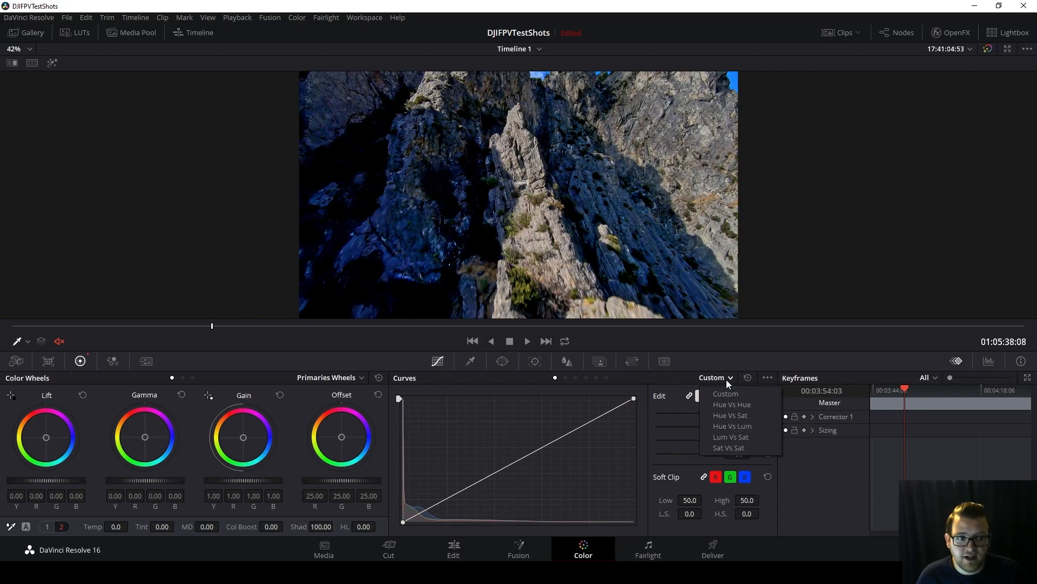
left_click(729, 437)
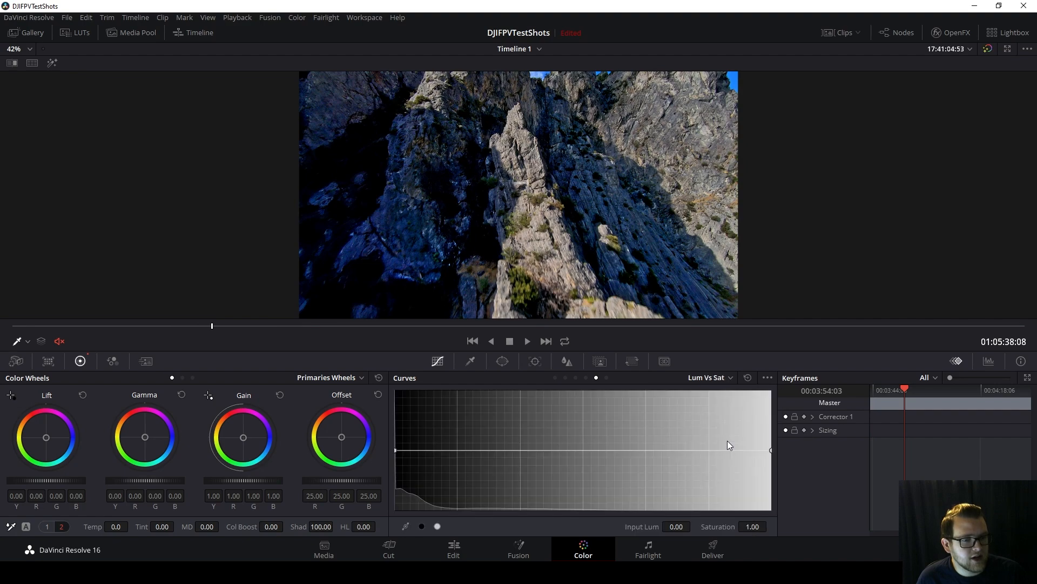
left_click(453, 449)
left_click_drag(436, 449, 456, 511)
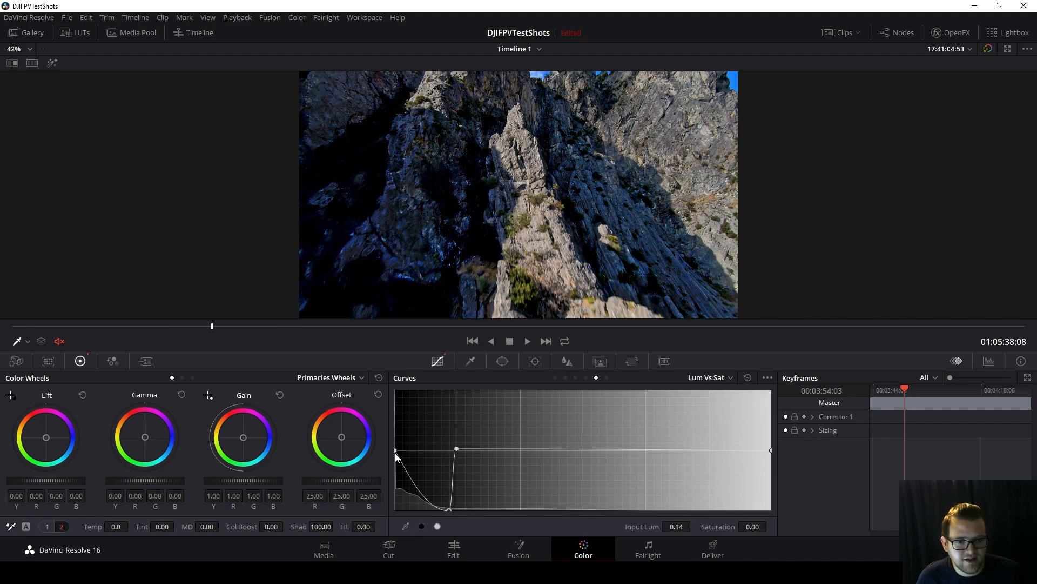
left_click_drag(395, 449, 403, 534)
Try lowering the blue saturation to 0.10 at input hue 117.46 on the Hue Vs Sat curve, and check frame 01:05:44:16
left_click(728, 378)
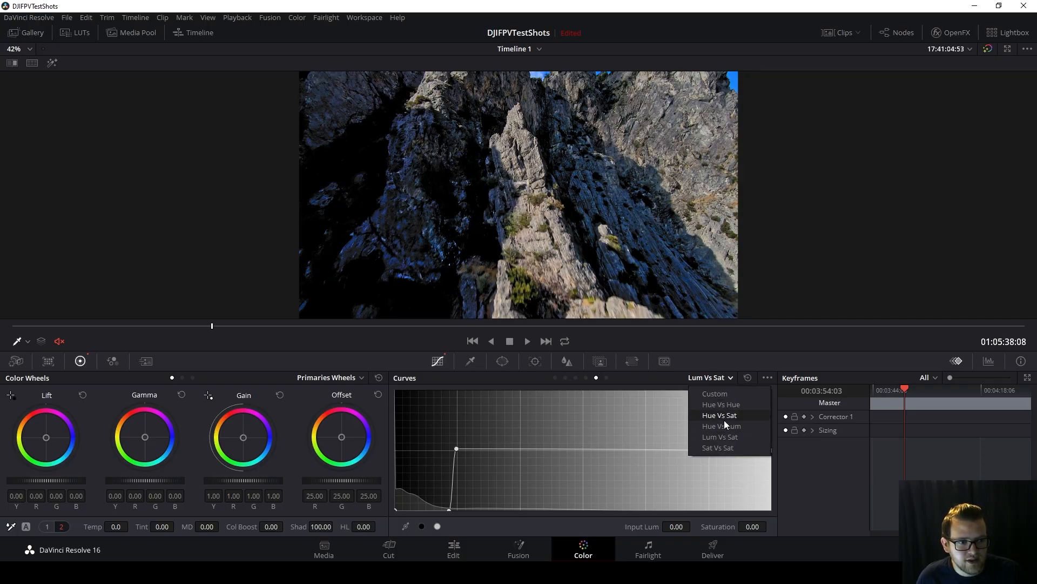
left_click(721, 415)
left_click(592, 447)
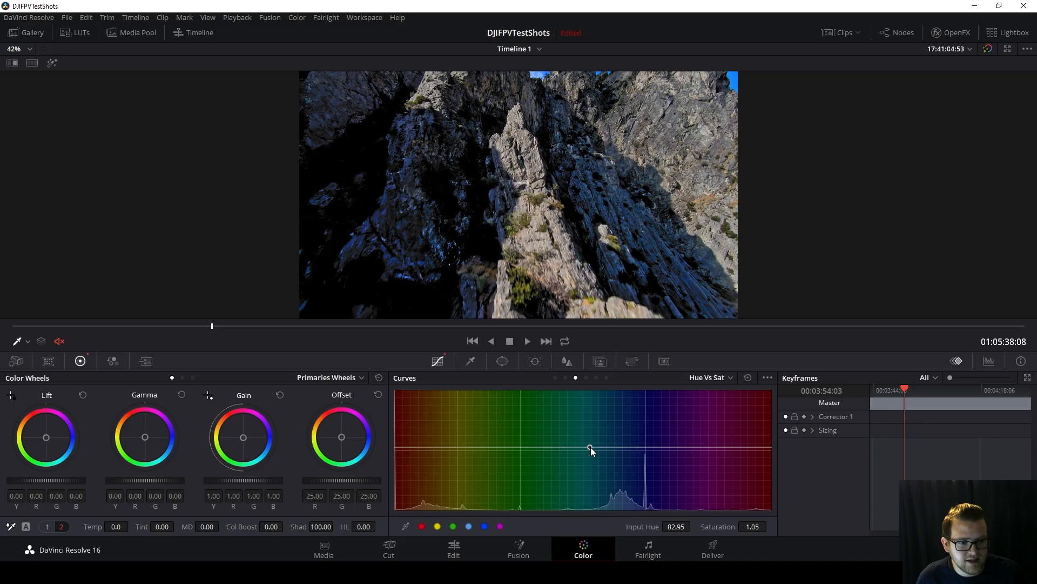
left_click(671, 450)
left_click_drag(624, 450, 626, 506)
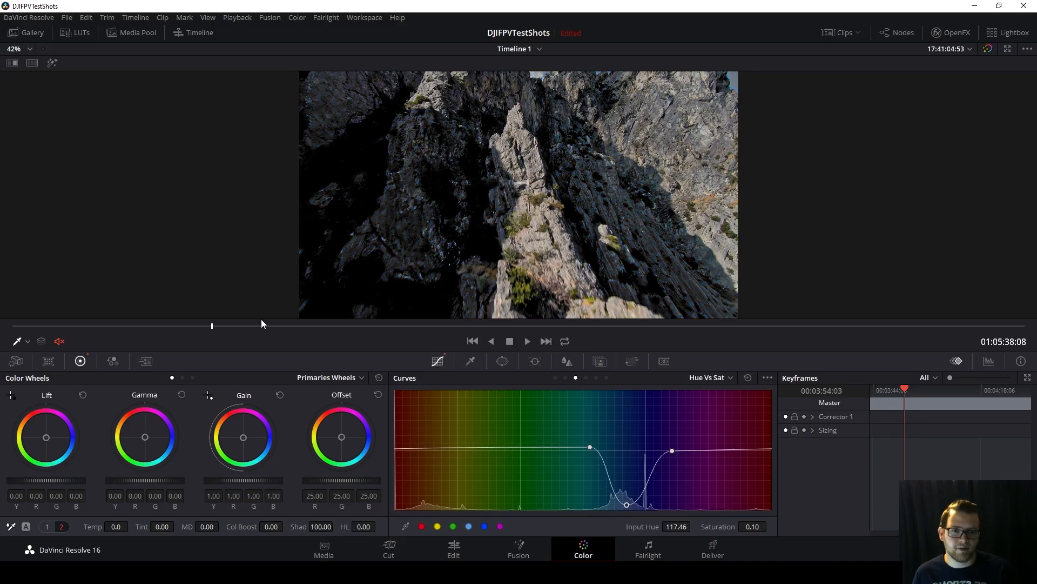
left_click_drag(263, 324, 537, 341)
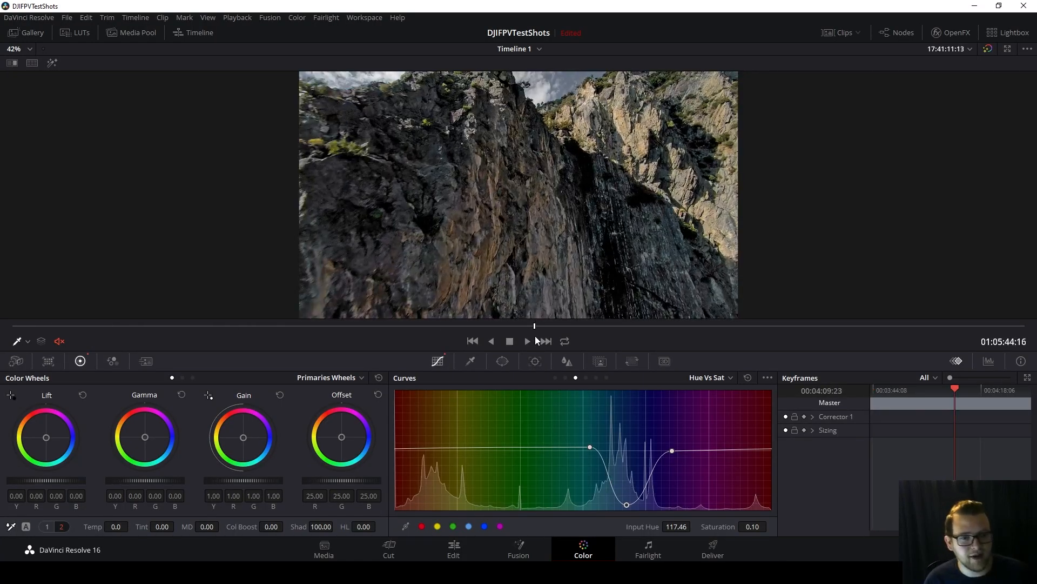
Set the shadows adjustment back to 0 and reset the Hue Vs Sat and Lum Vs Sat curves
left_click(321, 526)
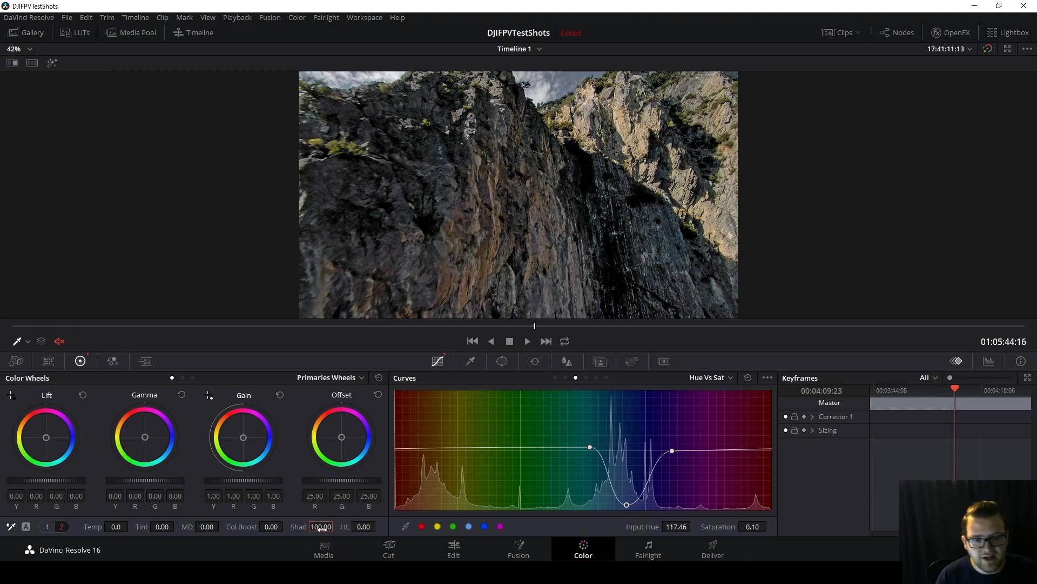
type("0")
key("Return")
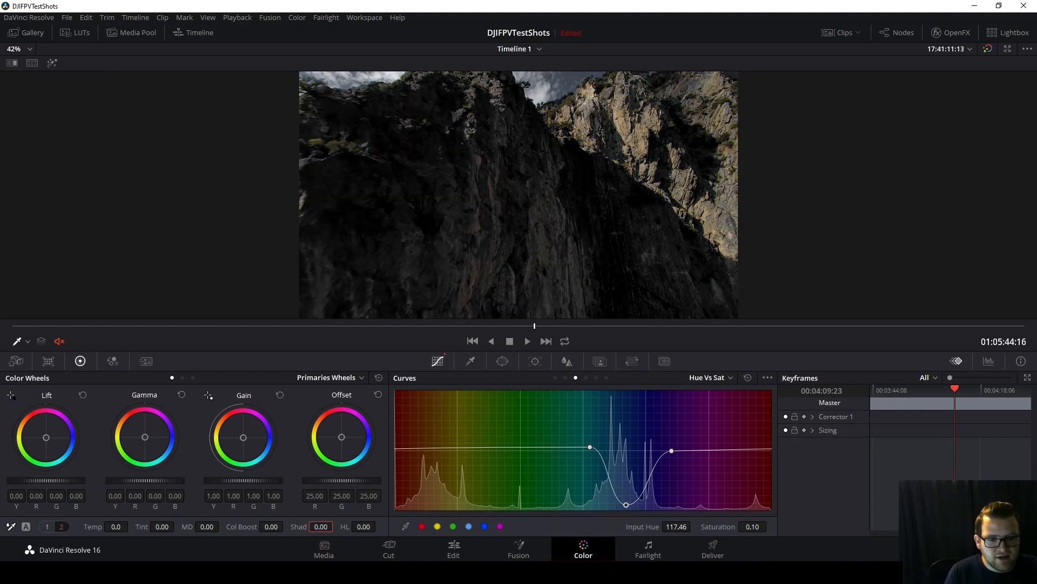
left_click(748, 378)
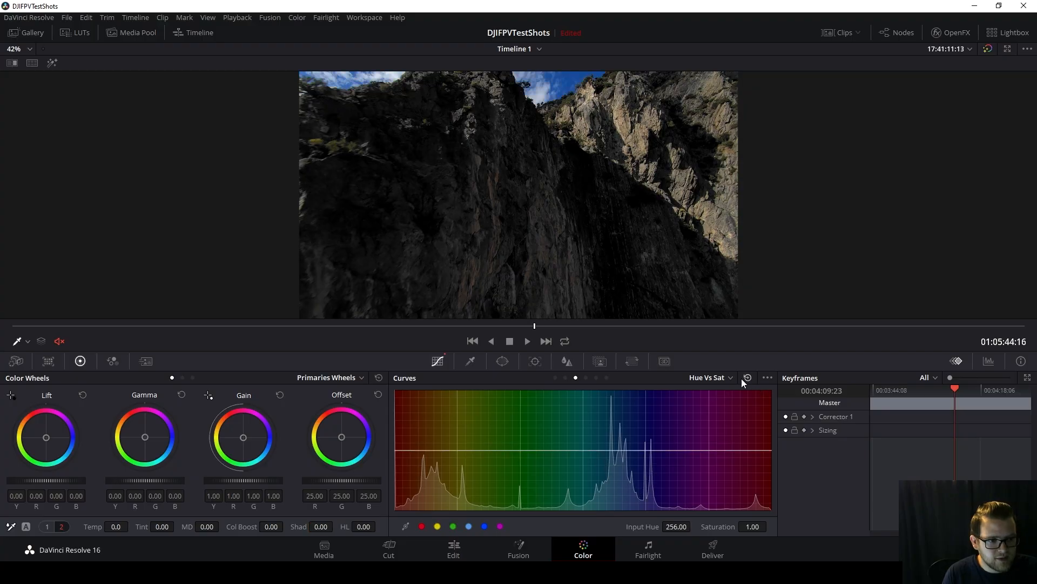
left_click(731, 378)
left_click(724, 437)
left_click(749, 375)
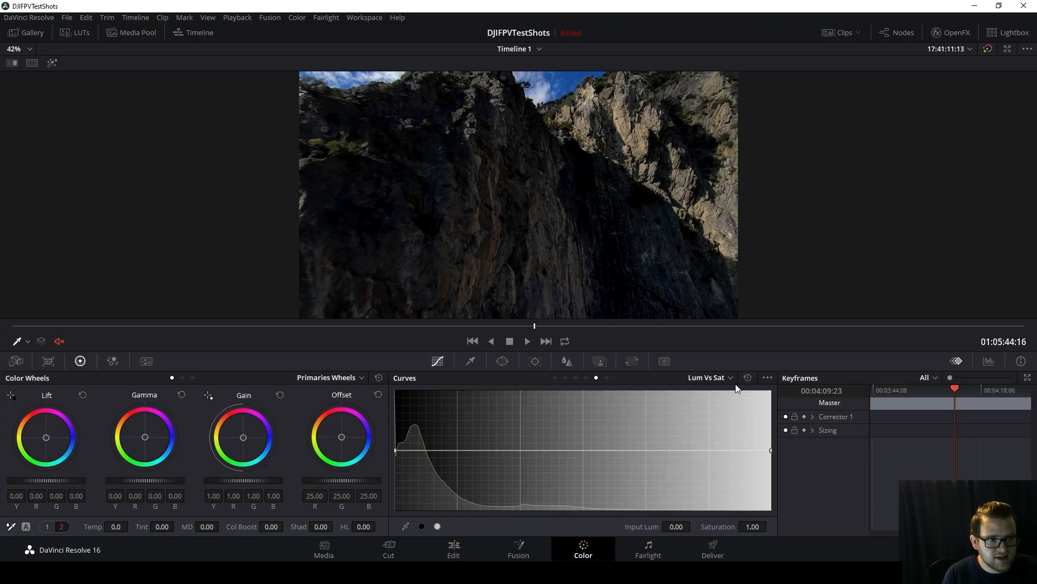
Brighten the cliff clip on the Custom curve by adding a raised point in the shadows and one in the highlights
left_click(731, 378)
left_click(722, 390)
left_click(576, 431)
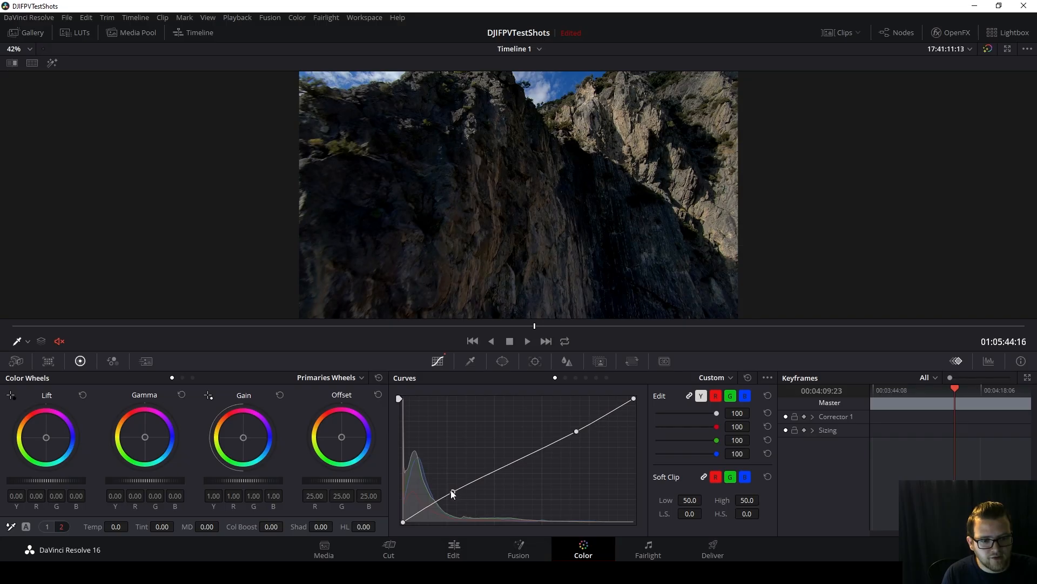
left_click_drag(452, 495, 430, 499)
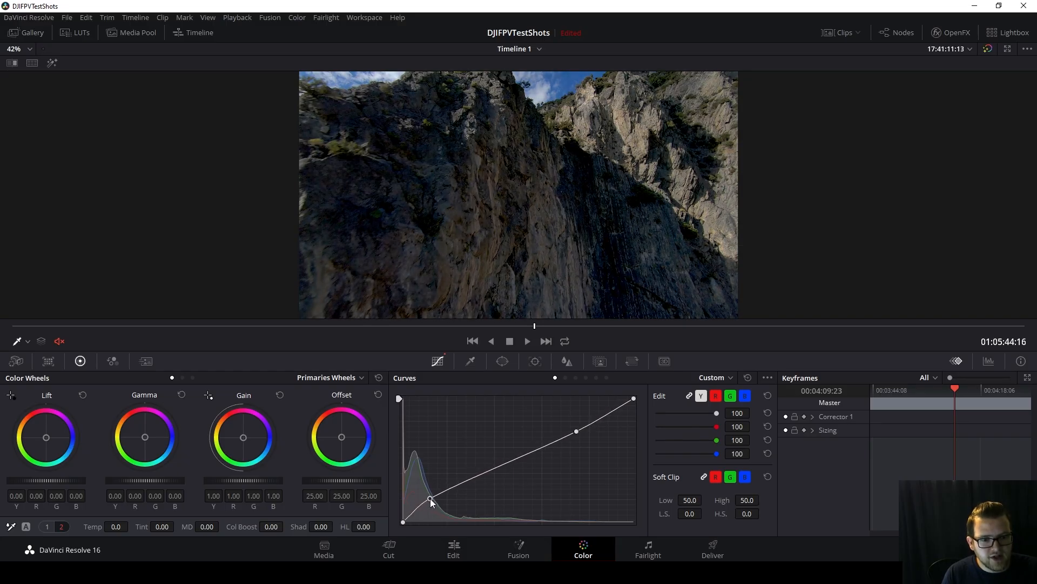
mouse_move(576, 431)
left_mouse_down()
mouse_move(567, 406)
mouse_move(566, 415)
left_mouse_up()
Compare frame 01:05:38:18 with and without the grade, and lift the darkest tones further with the Custom curve's shadow point
left_click(13, 322)
left_click_drag(12, 323, 85, 329)
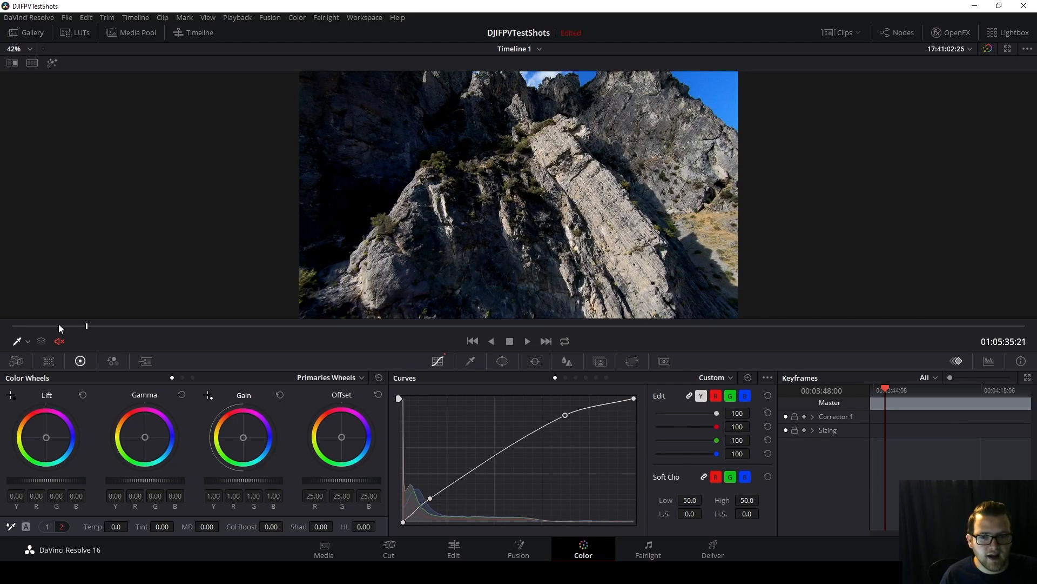
left_click_drag(97, 329, 233, 332)
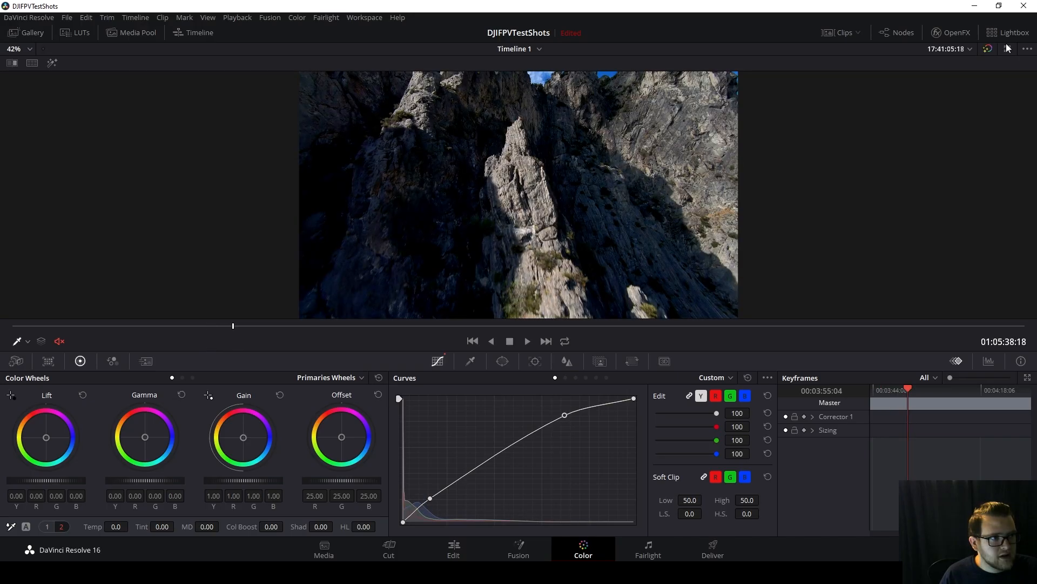
left_click(992, 50)
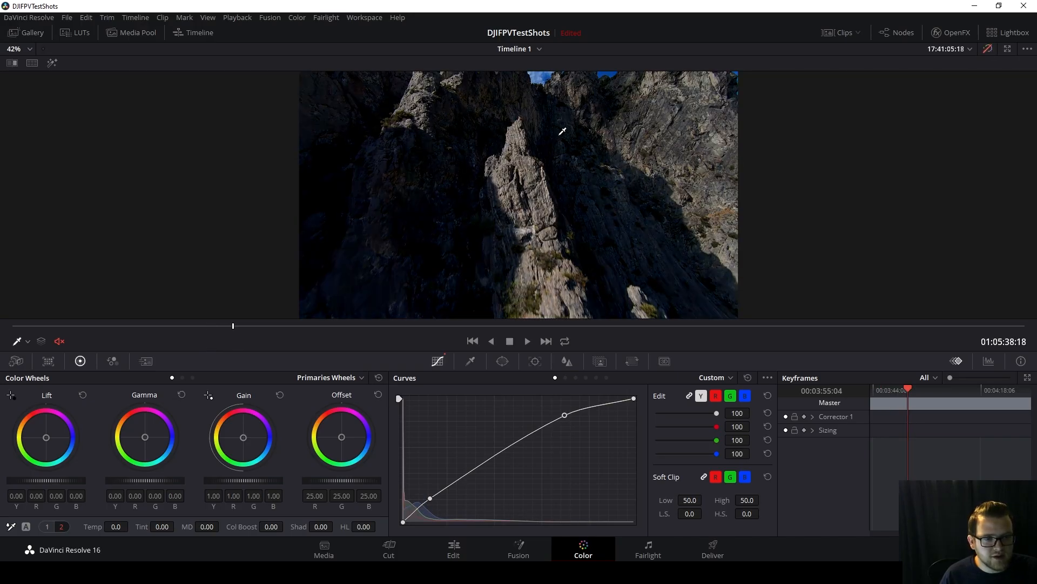
left_click(989, 50)
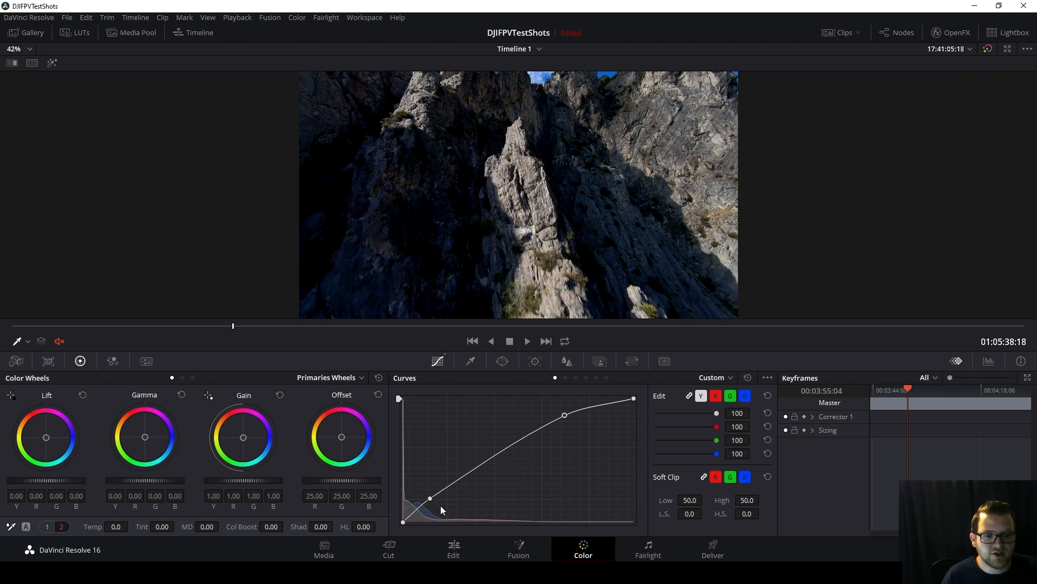
left_click_drag(430, 502, 422, 502)
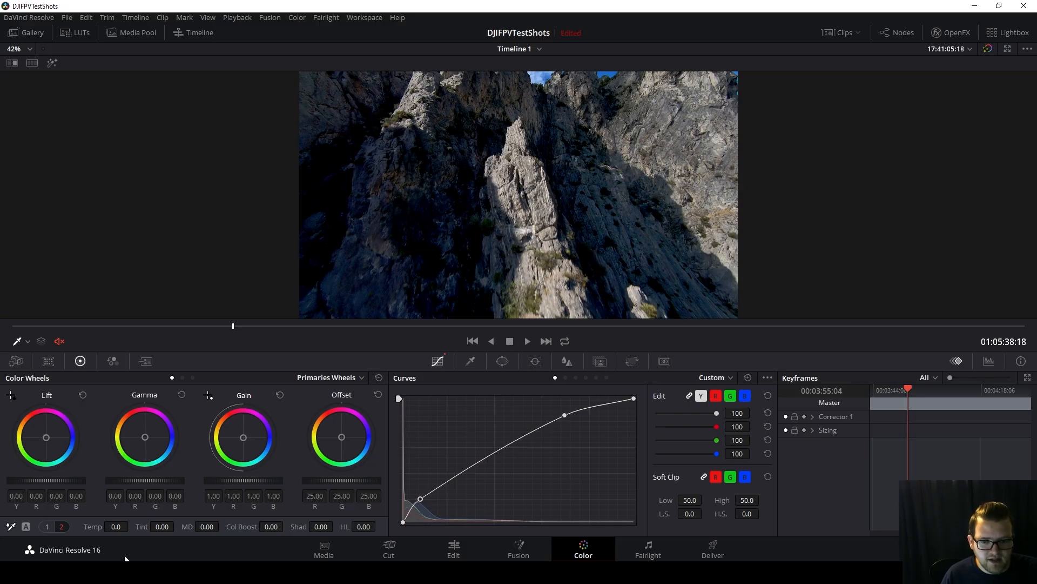
left_click_drag(115, 527, 132, 526)
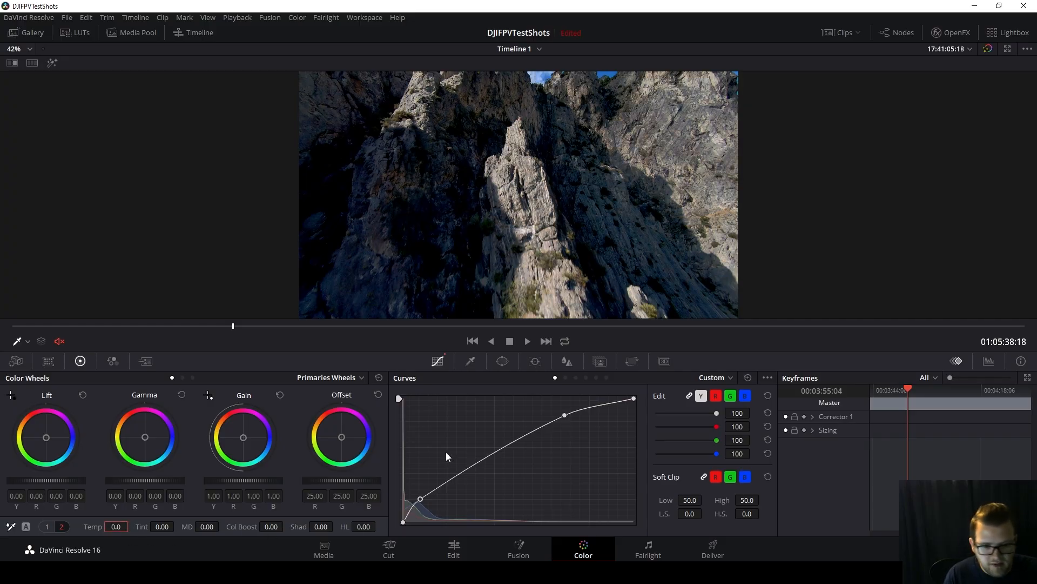
Sample the blue rock shadow for the Hue Vs Sat curve and lower the saturation to 0.79 at input hue 116.94
left_click(710, 378)
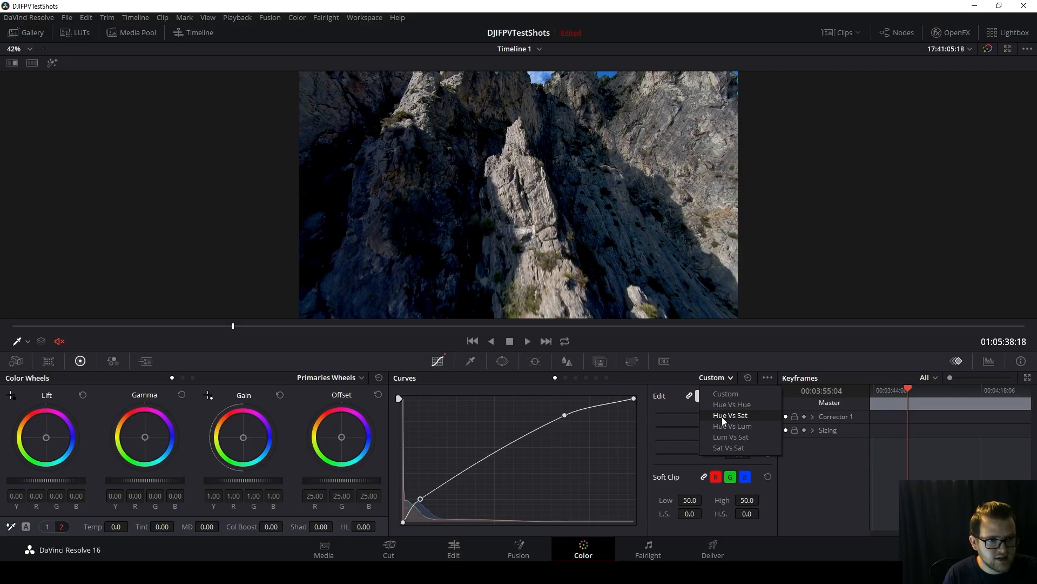
left_click(724, 416)
left_click(356, 264)
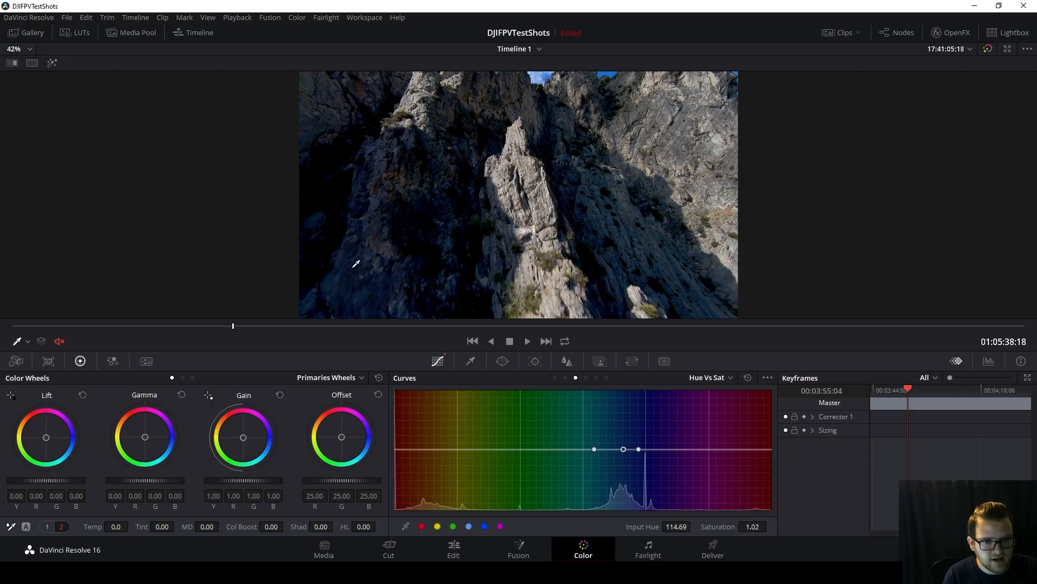
left_click_drag(624, 449, 627, 462)
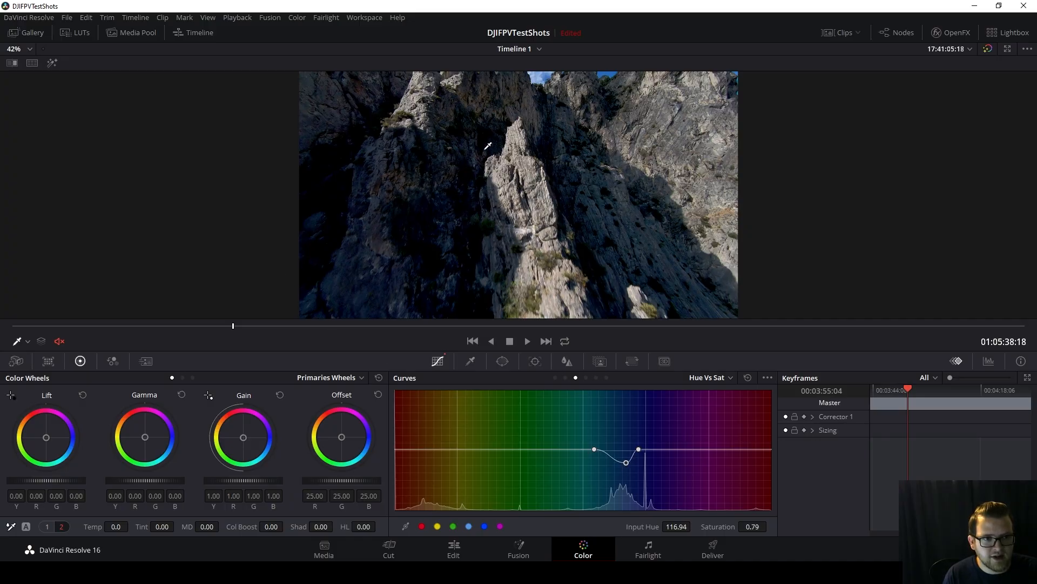
Review frames across the cliff clip, and set its shadows adjustment to 17.00 and highlights to -43.50
left_click(18, 326)
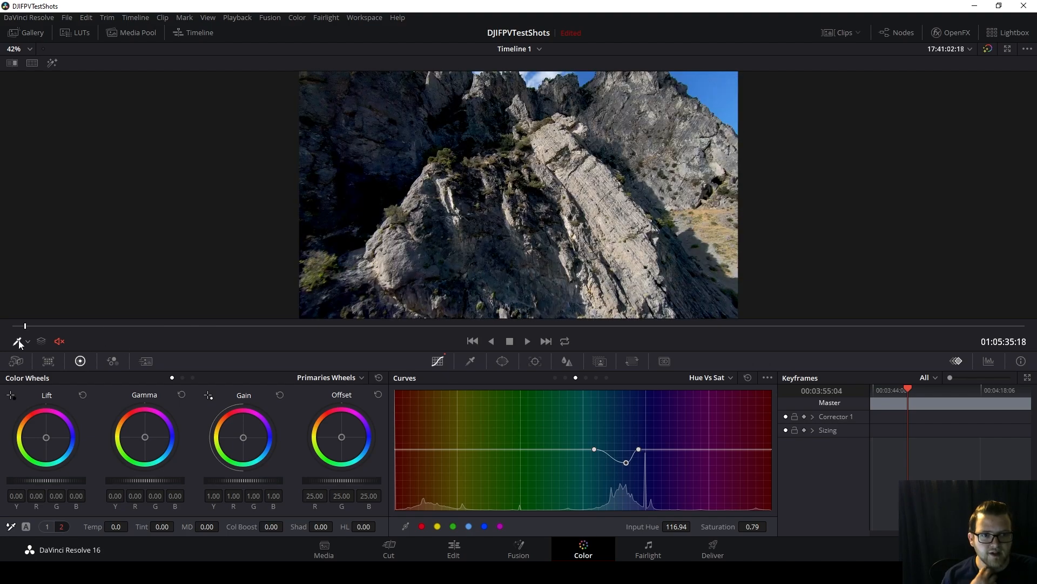
left_click_drag(19, 327, 787, 327)
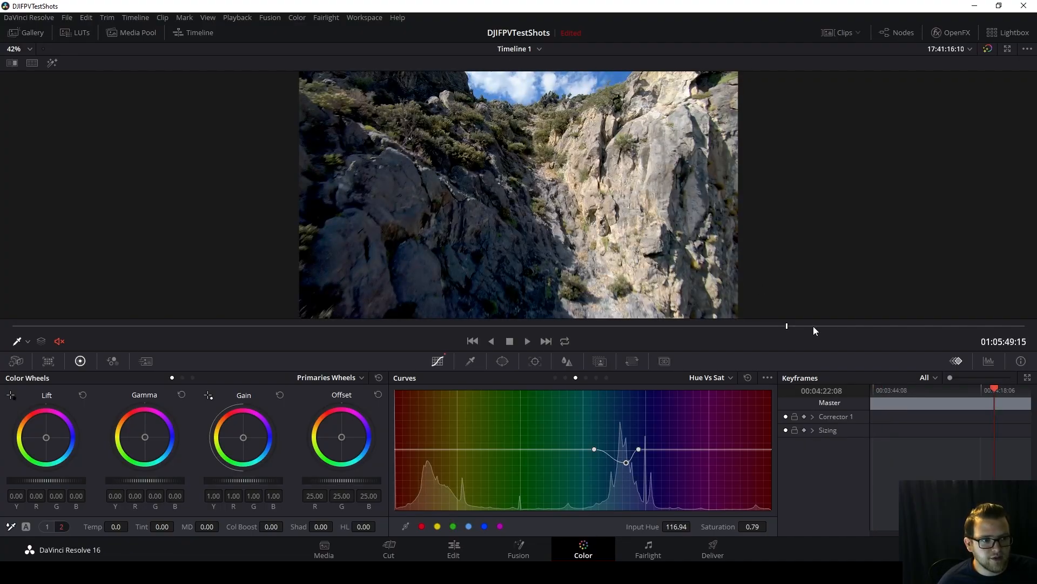
left_click(957, 326)
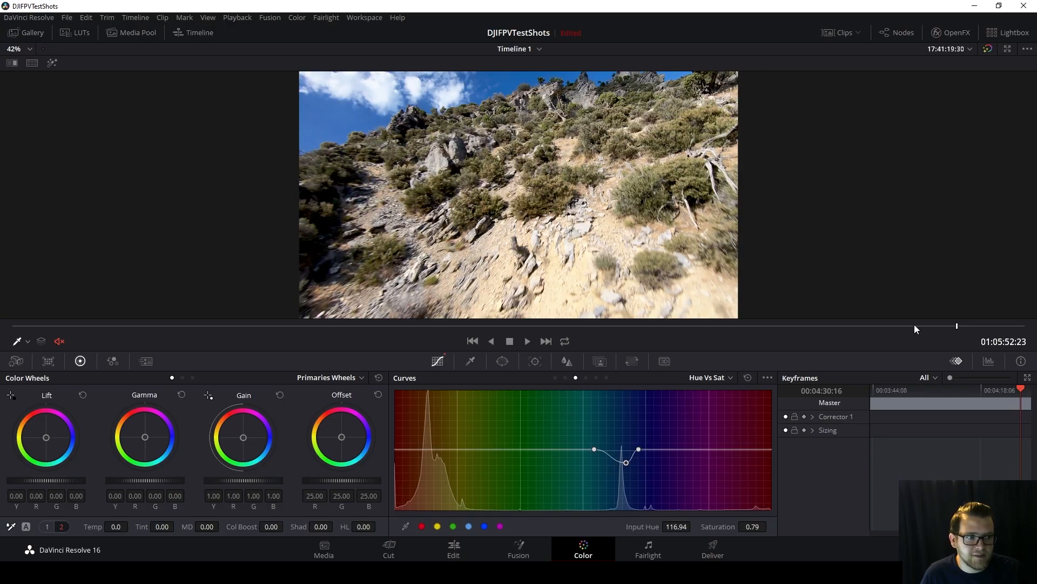
left_click_drag(915, 325, 726, 321)
left_click_drag(613, 323, 591, 324)
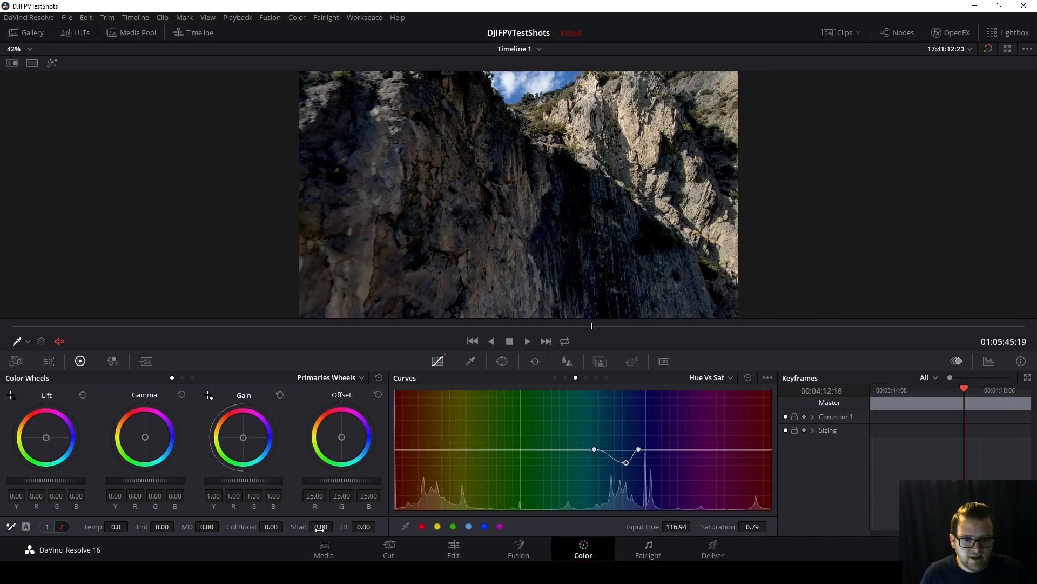
left_click_drag(336, 524, 336, 527)
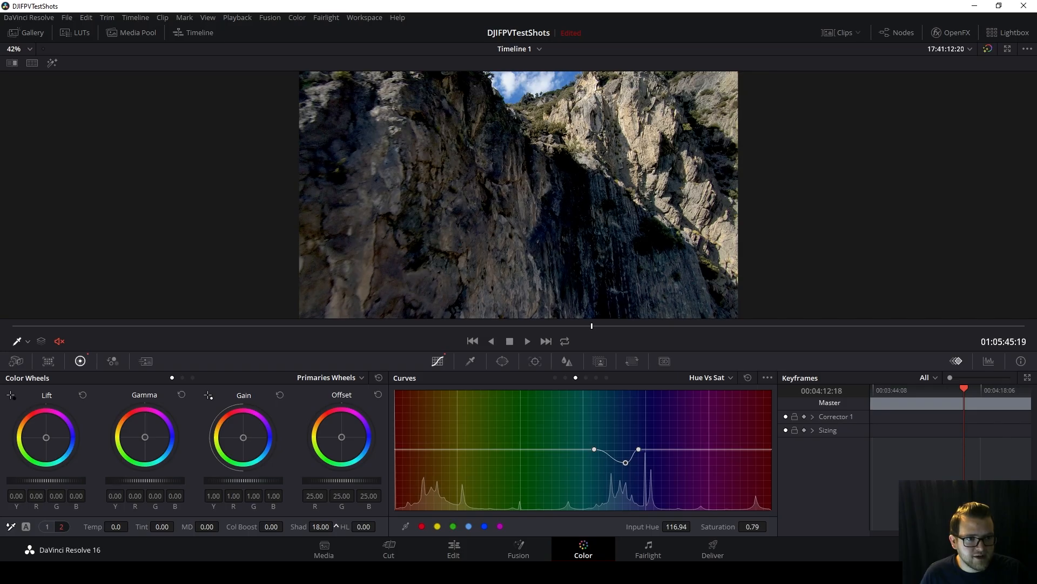
key("space")
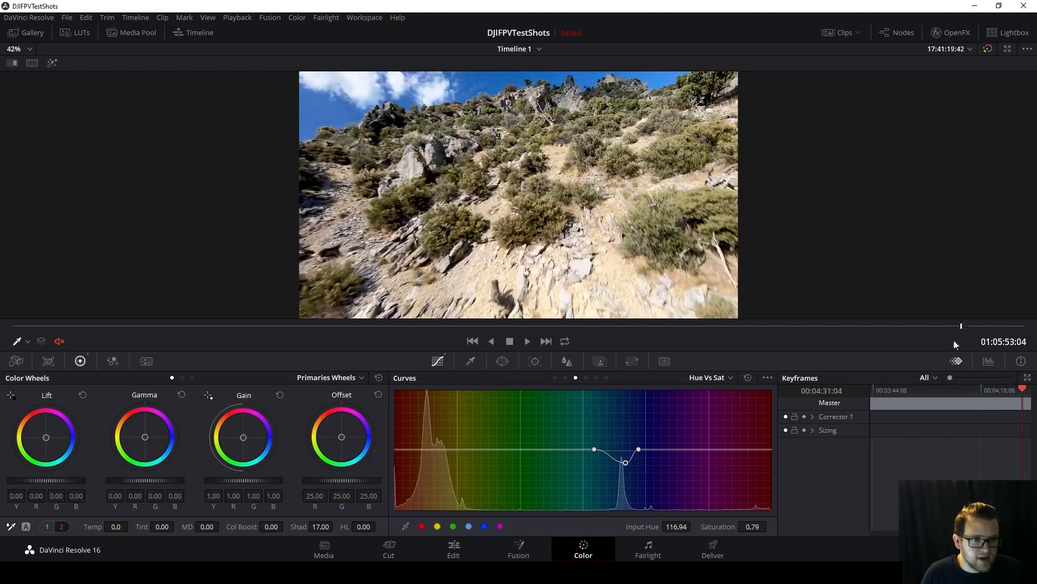
left_click_drag(367, 526, 320, 526)
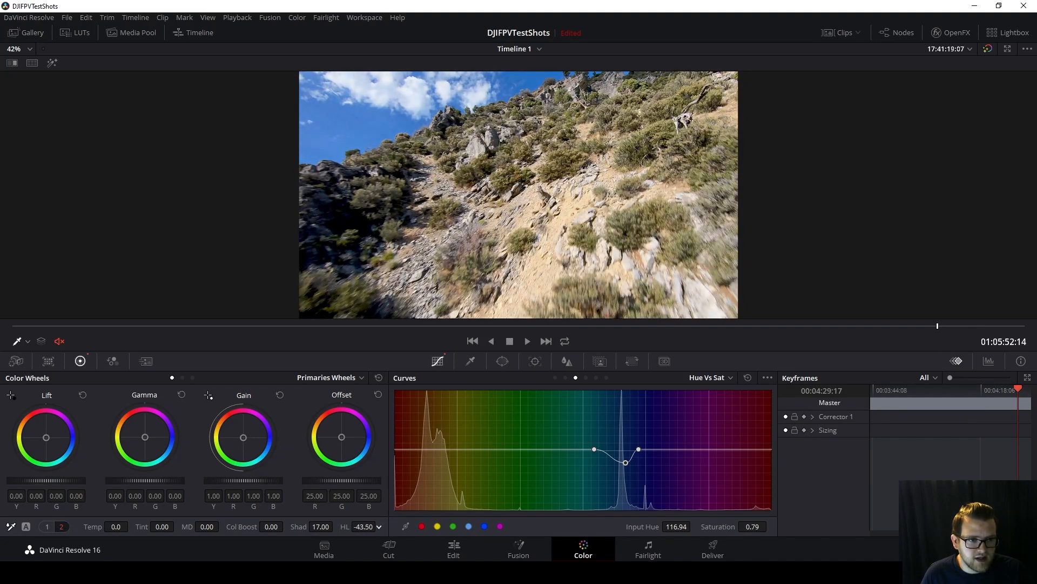
left_click_drag(668, 326, 222, 326)
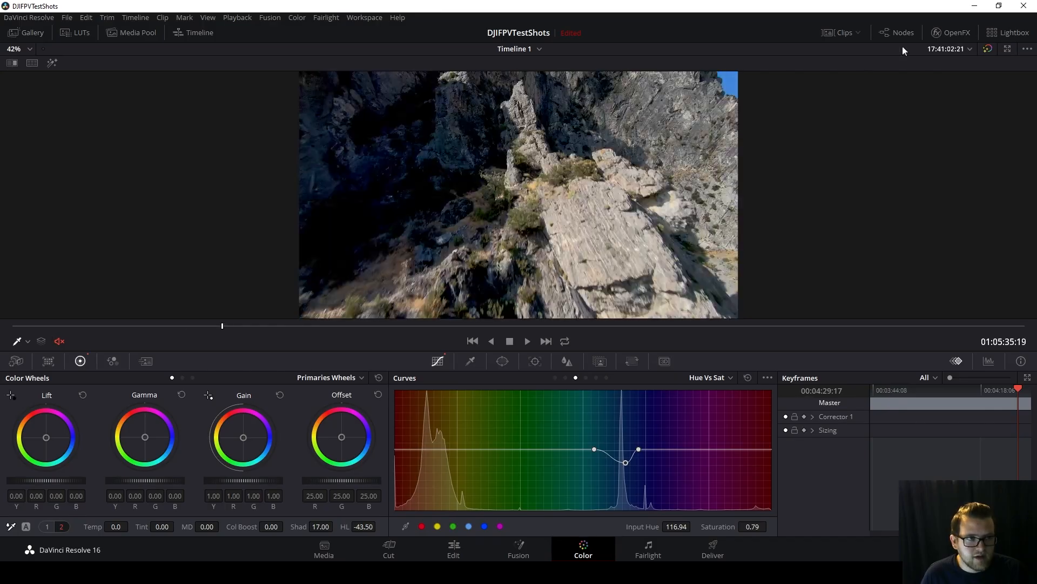
Compare the cliff clip with and without the grade, and review its frames through to 01:05:51:18
left_click(988, 48)
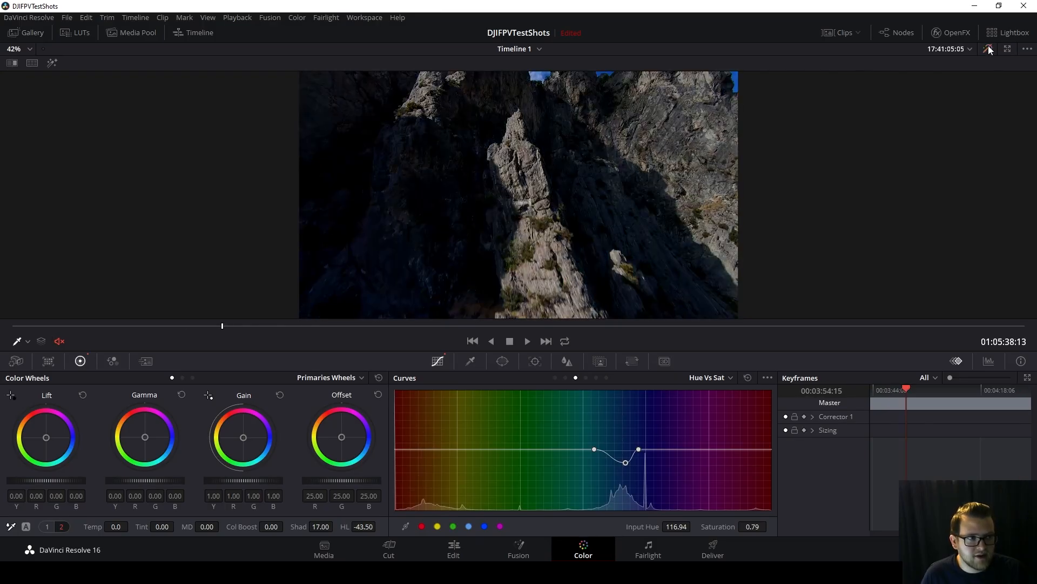
left_click(988, 47)
left_click_drag(253, 326, 893, 330)
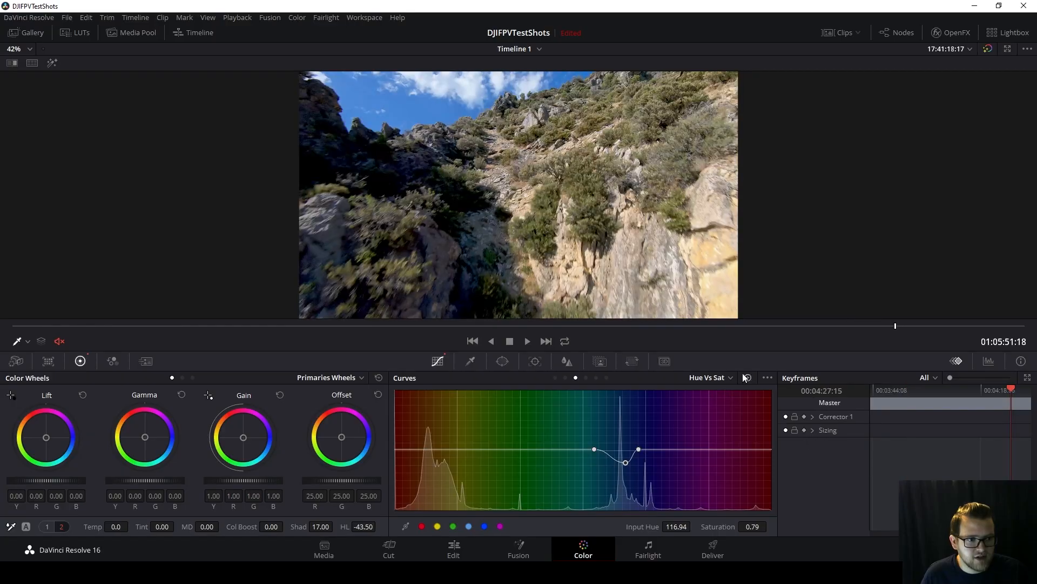
Desaturate the darkest tones on the Lum Vs Sat curve, lowering saturation to 0.00 at input luminance 0.11 and 0.00
left_click(711, 378)
left_click(711, 437)
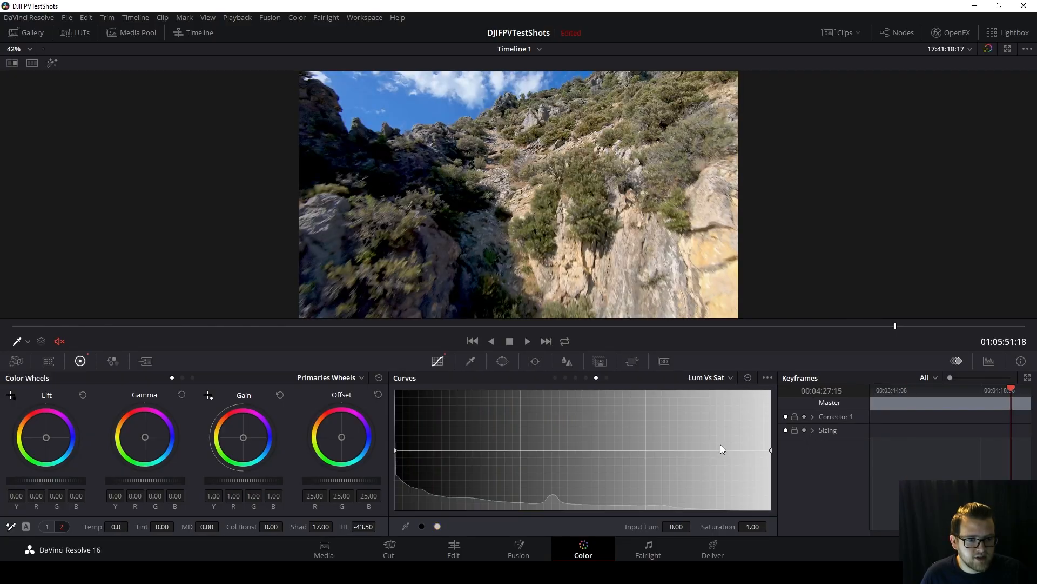
left_click(445, 449)
left_click_drag(439, 450, 432, 505)
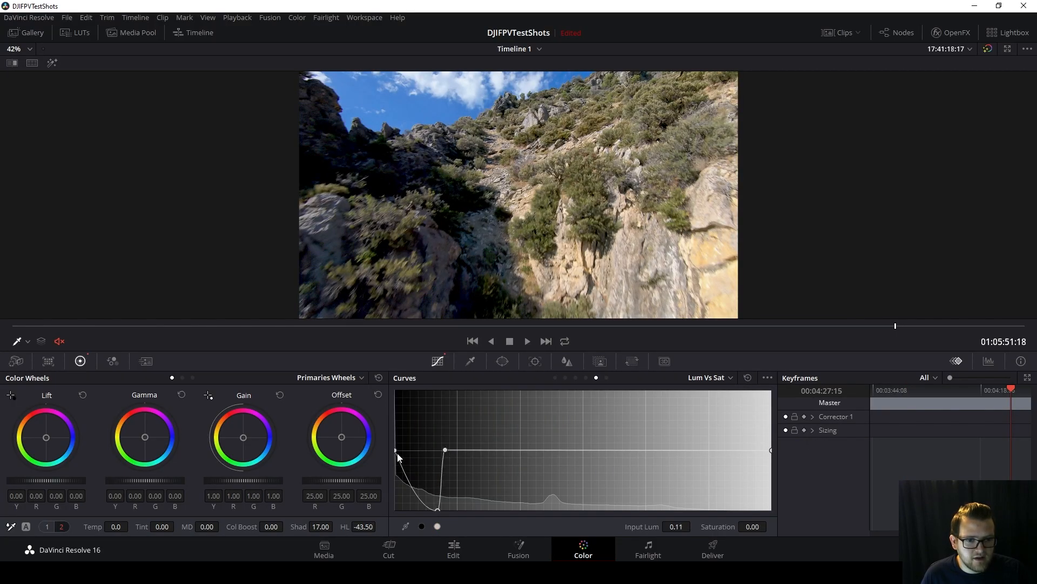
left_click_drag(396, 452, 378, 550)
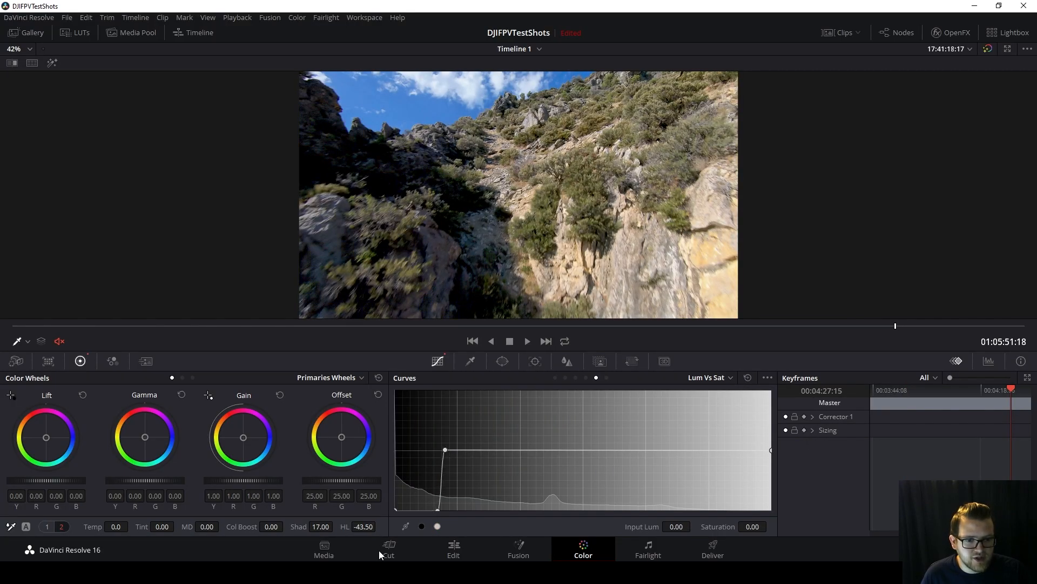
Shift the foliage hues on the Hue Vs Hue curve, rotating input hue 318.83 by -8.04 and 7.24 by 9.64, and adjust the orange range
left_click(707, 380)
left_click(707, 402)
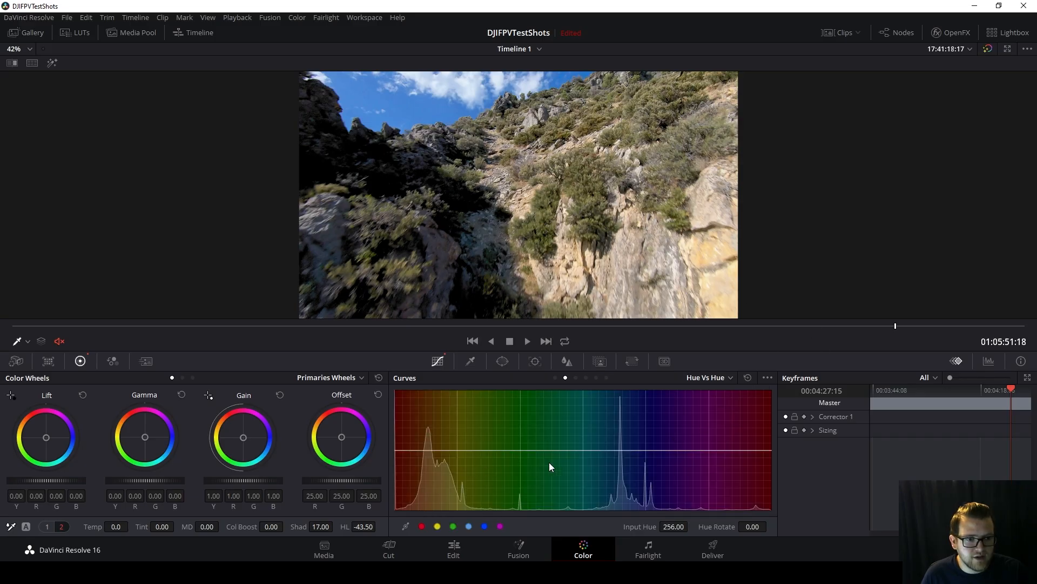
left_click(586, 451)
left_click(461, 452)
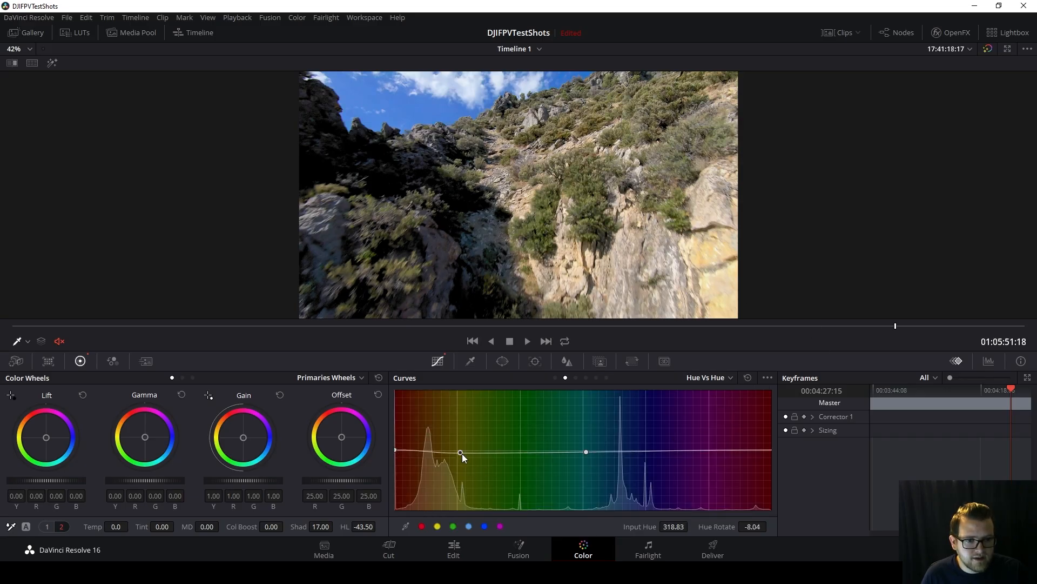
left_click_drag(509, 451, 511, 447)
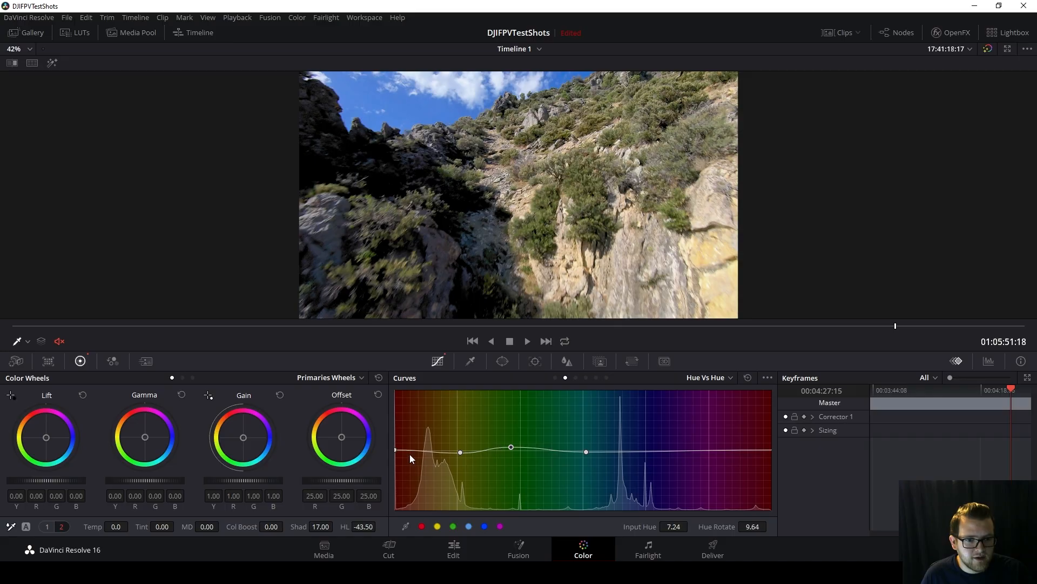
mouse_move(430, 450)
left_mouse_down()
mouse_move(434, 481)
mouse_move(426, 449)
mouse_move(411, 485)
mouse_move(421, 451)
left_mouse_up()
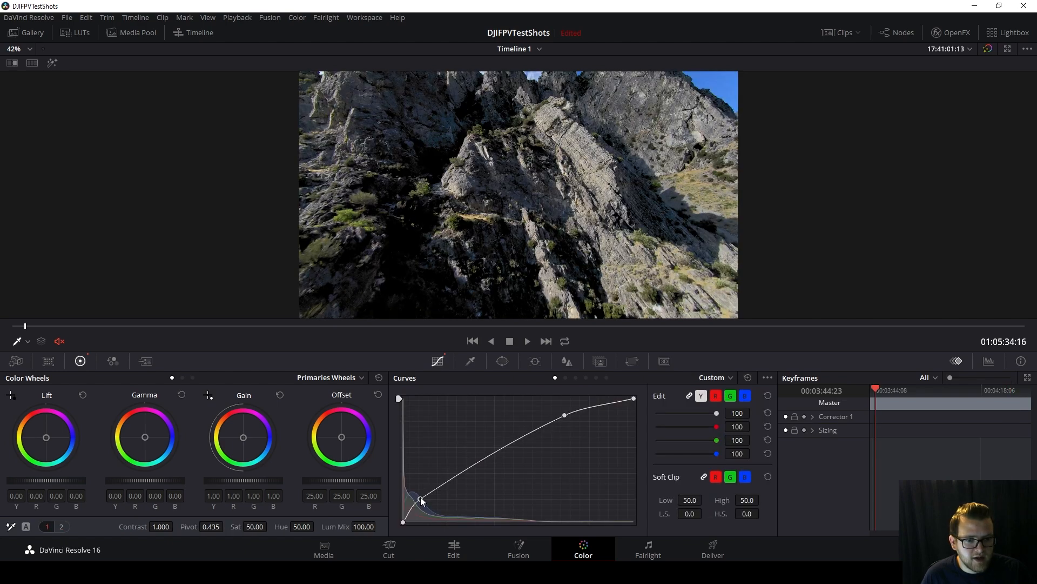
Raise the shadow point on the Custom curve to brighten the cliff's darkest tones, and check frames across the clip
left_click_drag(422, 501, 415, 496)
left_click_drag(61, 326, 303, 326)
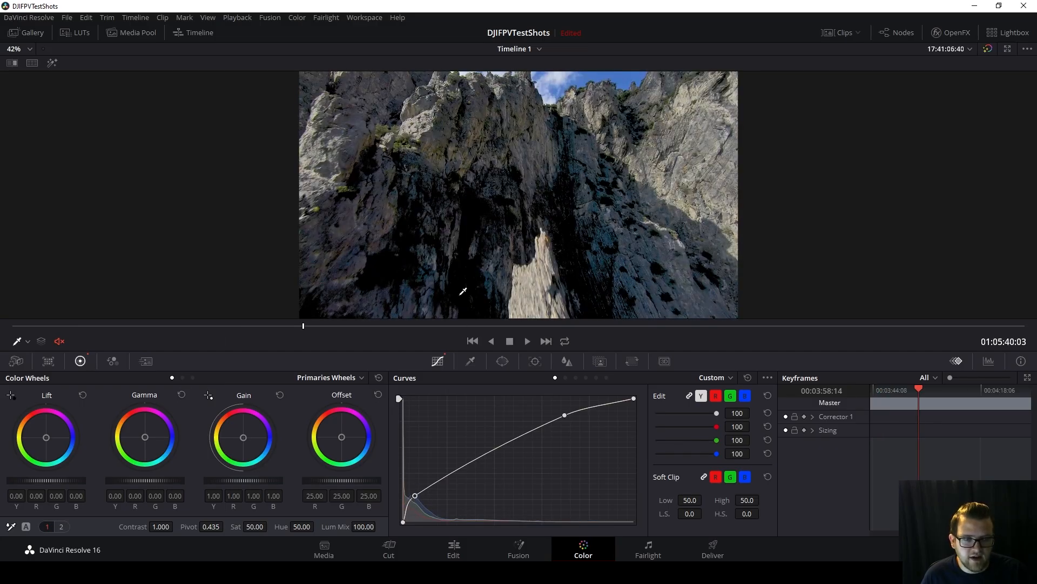
left_click_drag(314, 324, 350, 329)
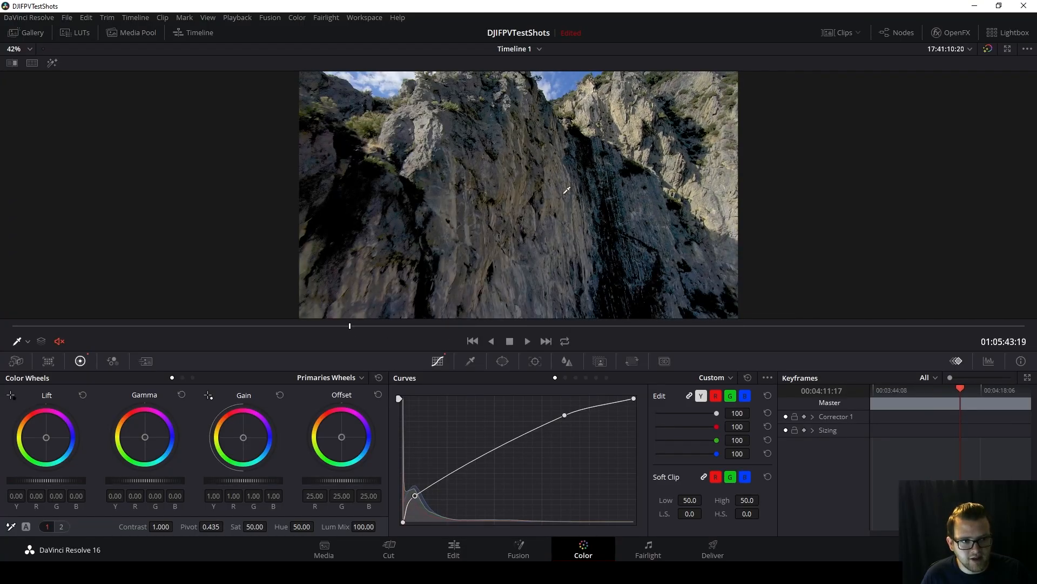
key("Up")
left_click(375, 324)
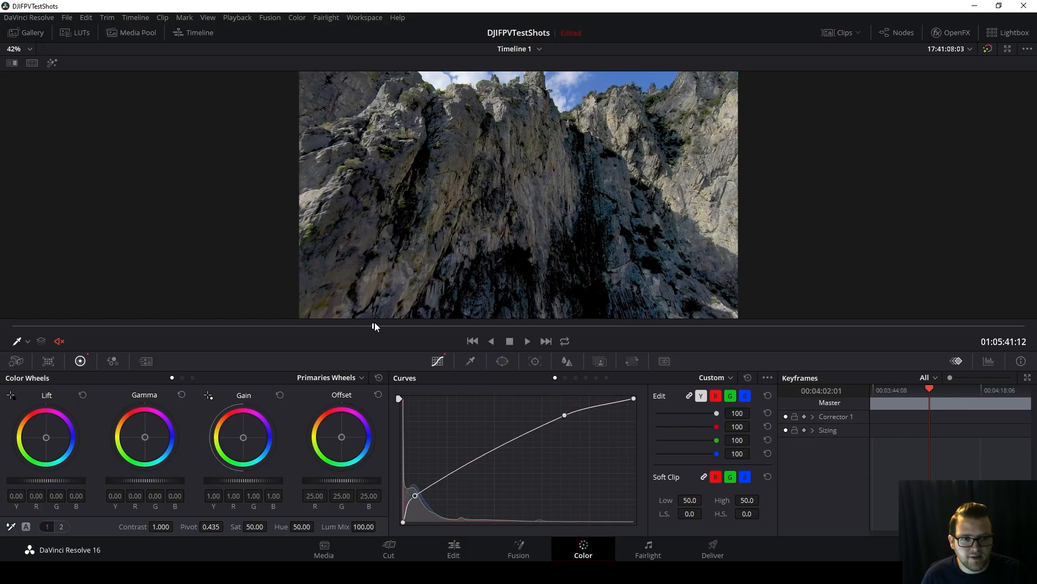
left_click_drag(375, 324, 614, 325)
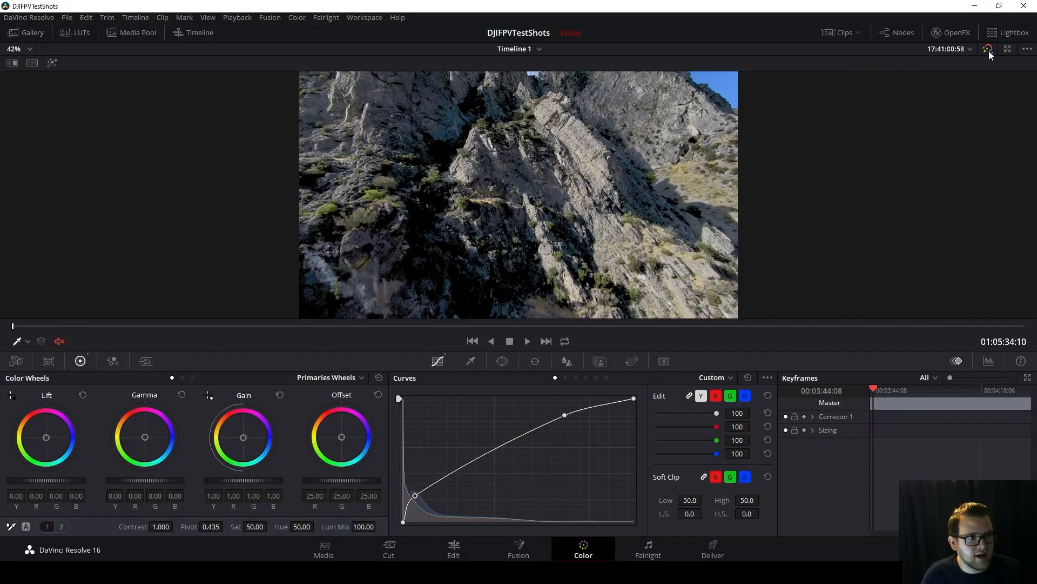
Compare the cliff clip with and without the grade at several frames, and inspect the lifted shadows across the clip
left_click(989, 51)
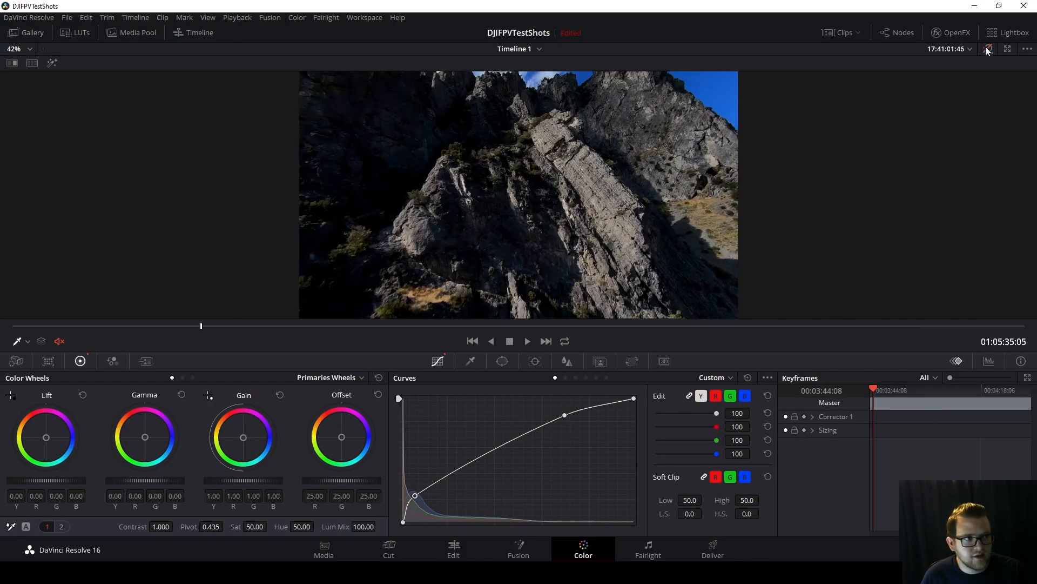
left_click(987, 49)
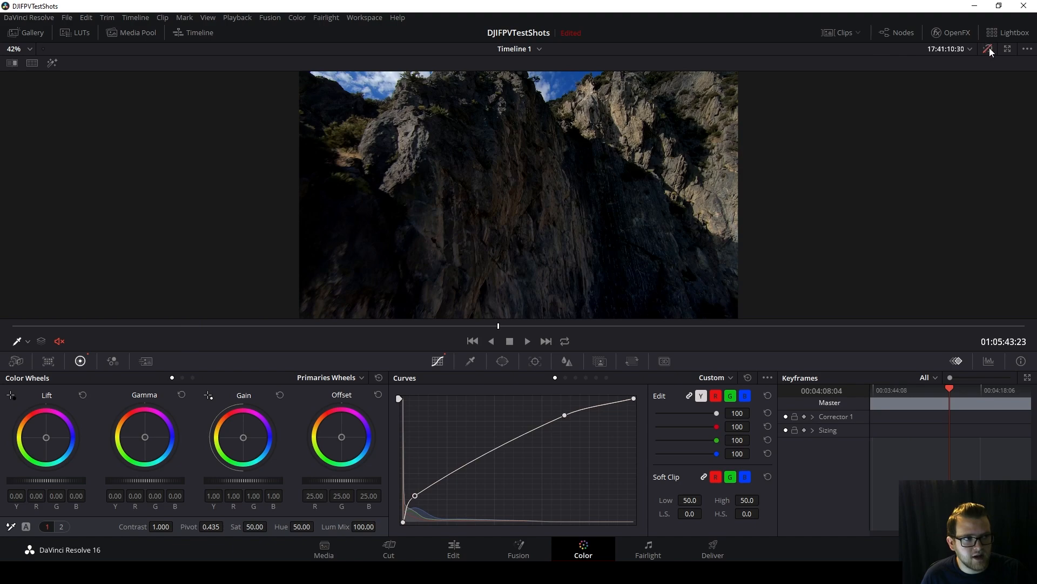
left_click(989, 49)
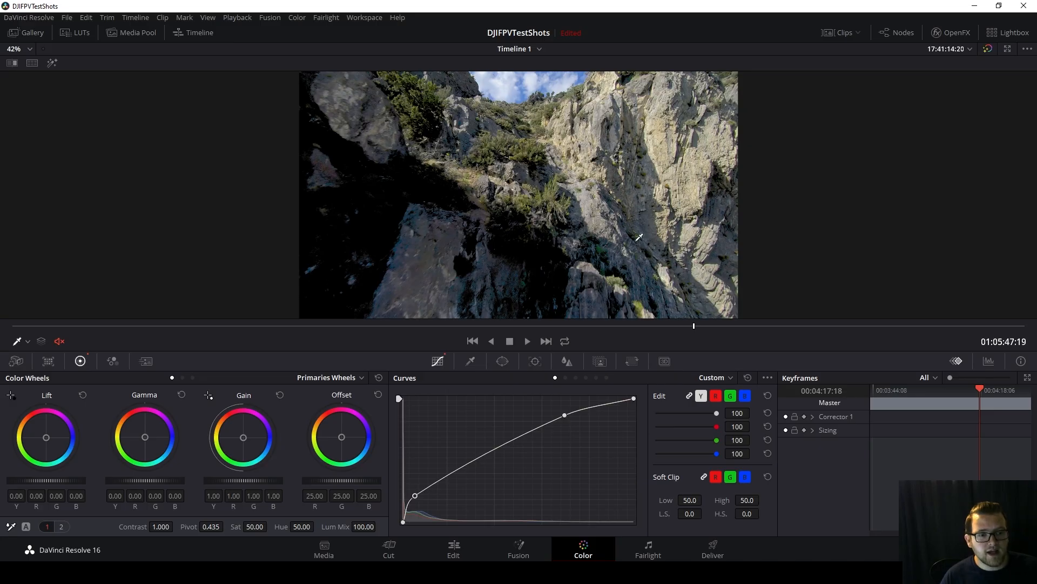
left_click_drag(521, 325, 39, 335)
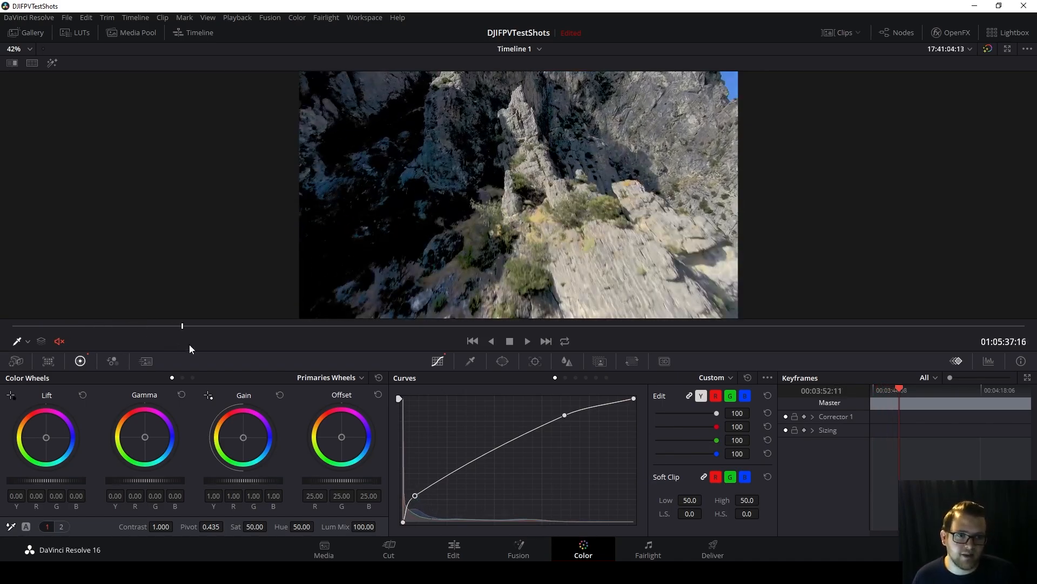
left_click_drag(414, 307, 801, 333)
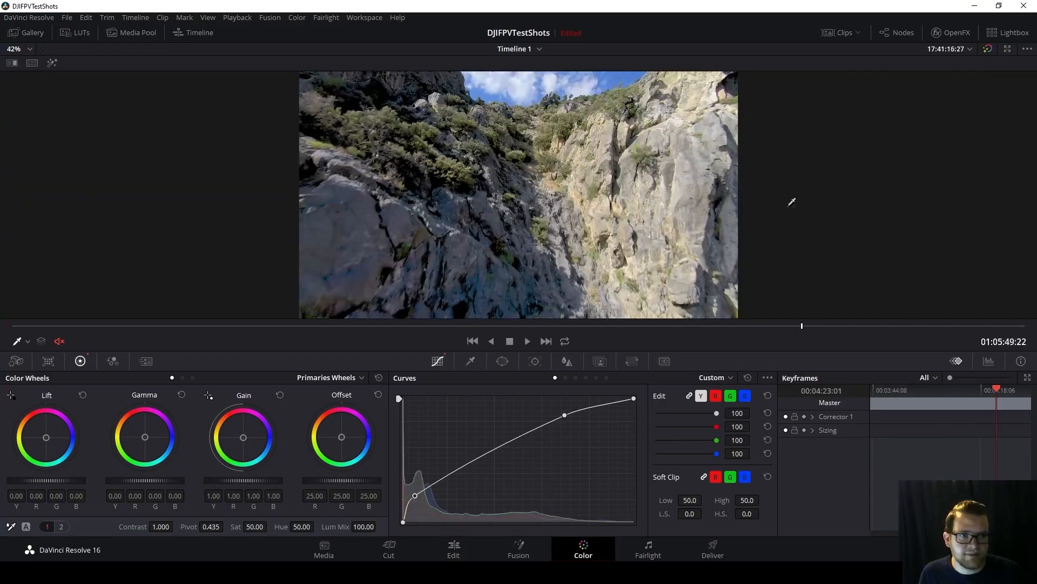